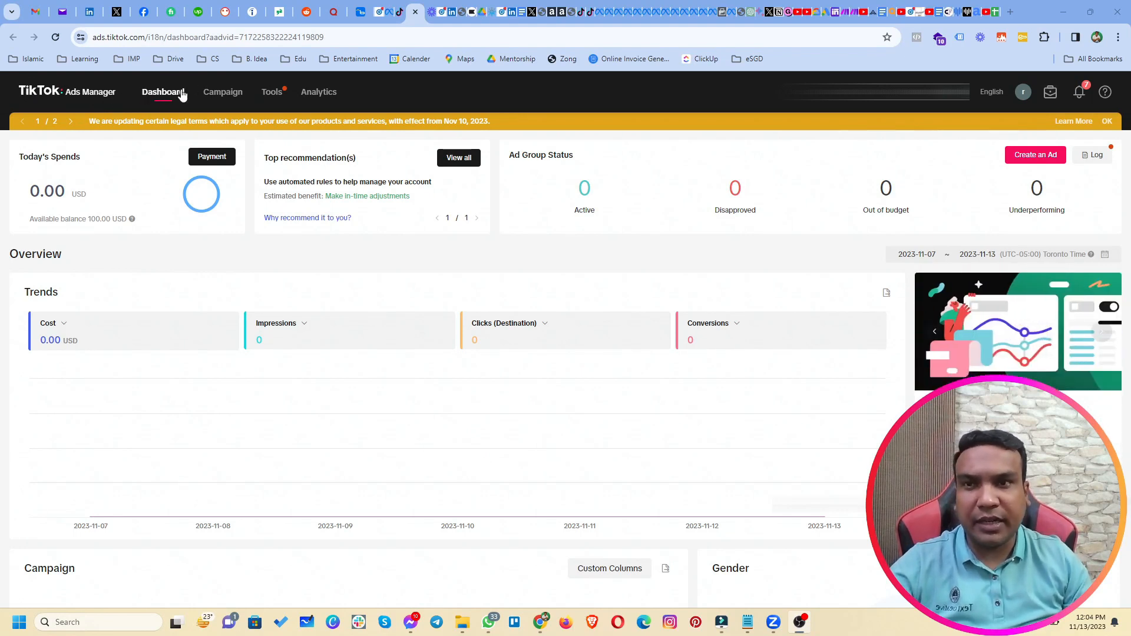
Open the Campaign list, dismiss the legal-terms notice with OK, and start creating a new campaign.
mouse_move(334, 96)
click(218, 103)
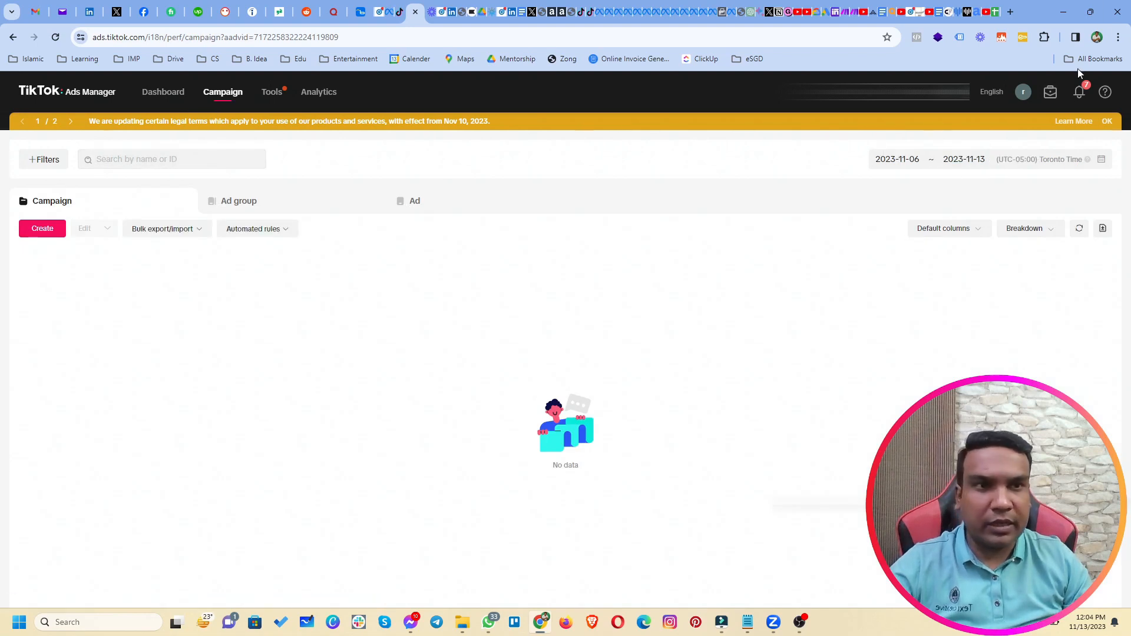
click(1108, 121)
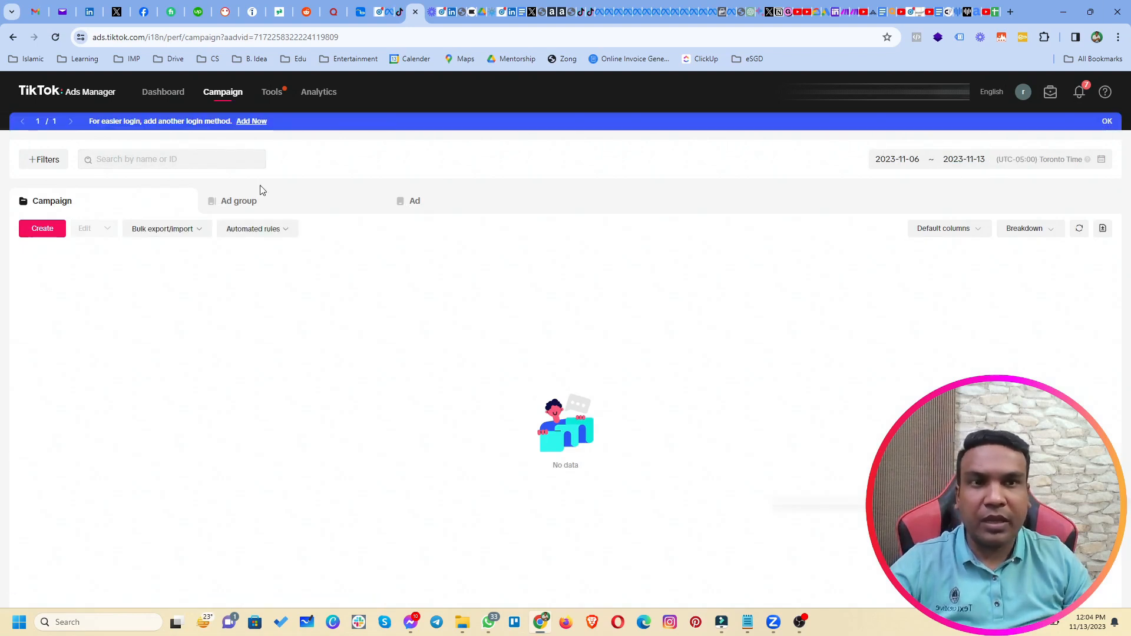
click(44, 232)
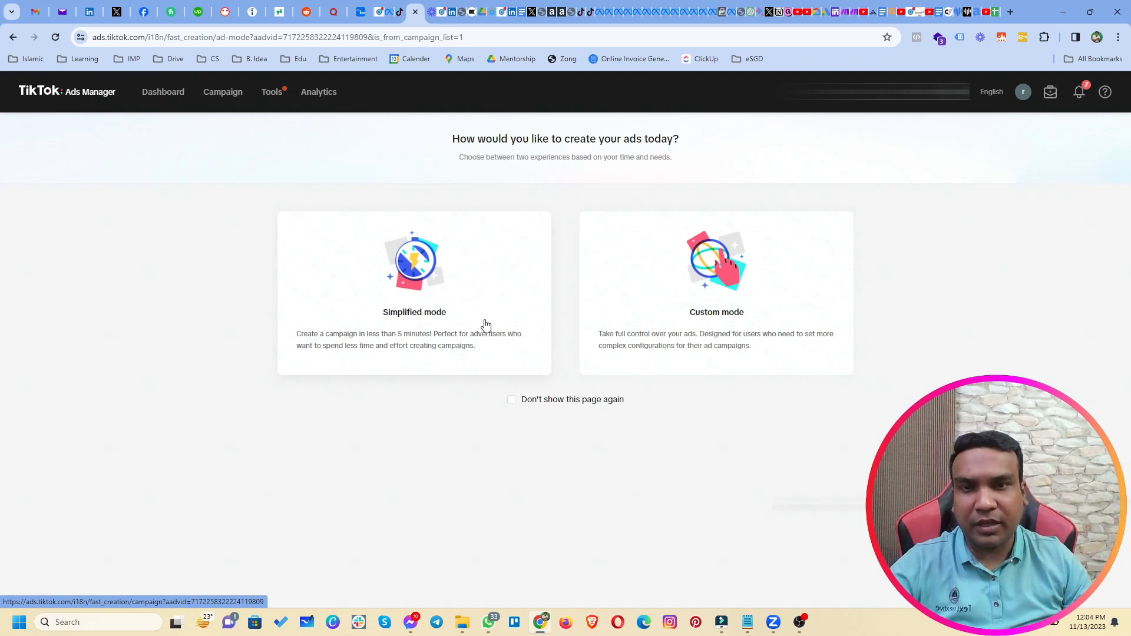
Choose Custom mode and dismiss the Updates notice about submit forms.
click(709, 299)
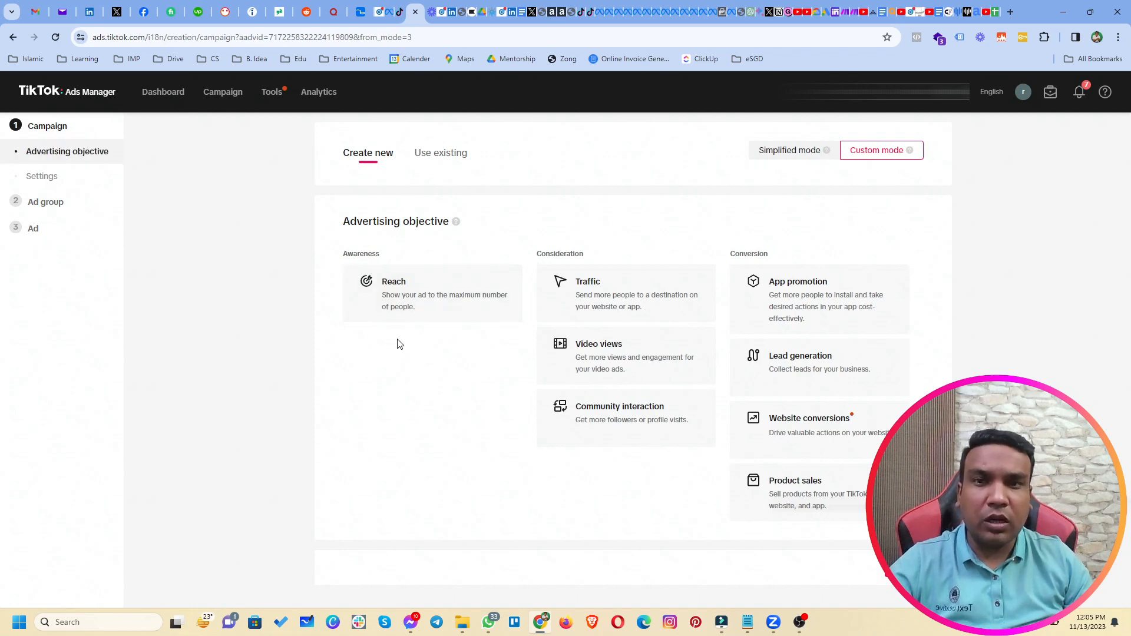
mouse_move(832, 419)
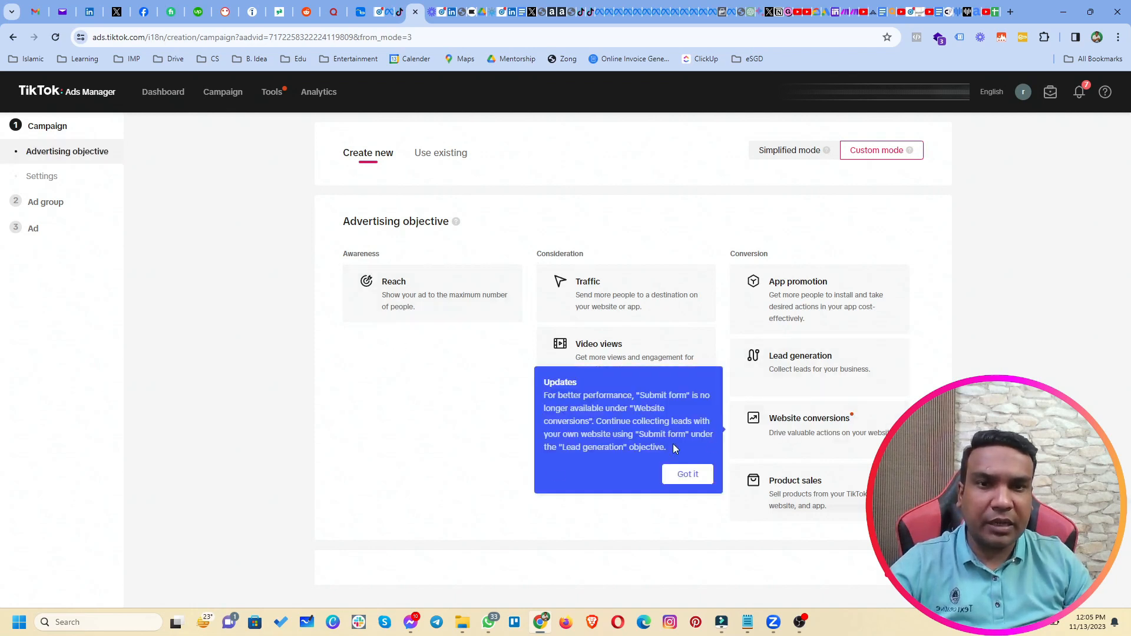
click(700, 478)
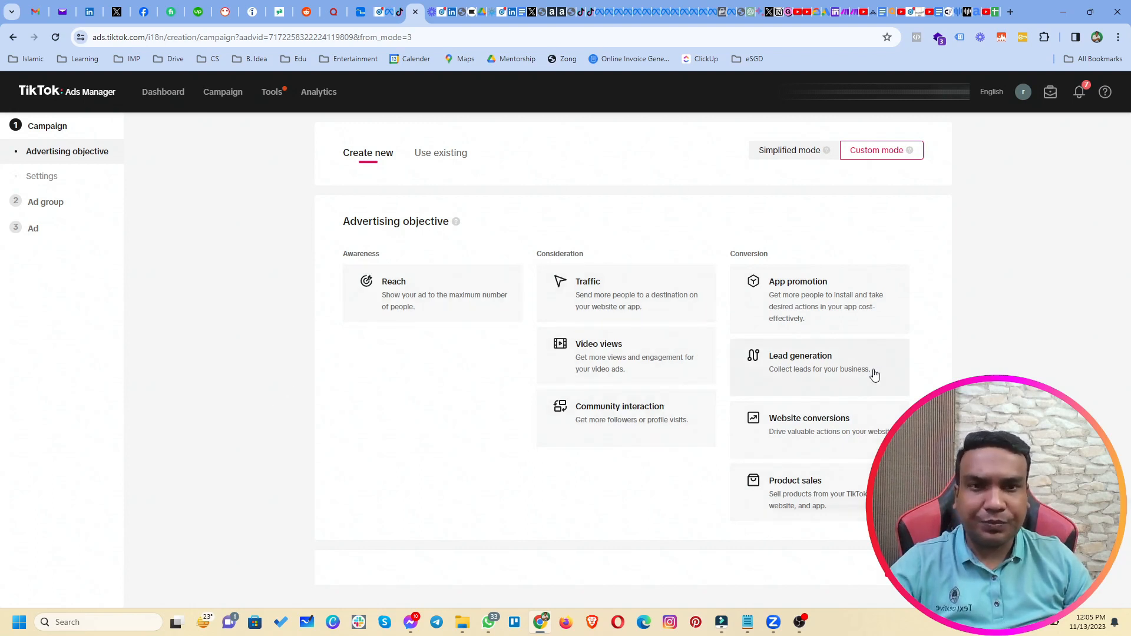
Choose the Lead generation objective and start renaming the campaign to 'LG (13th Nov 2023)'.
click(823, 388)
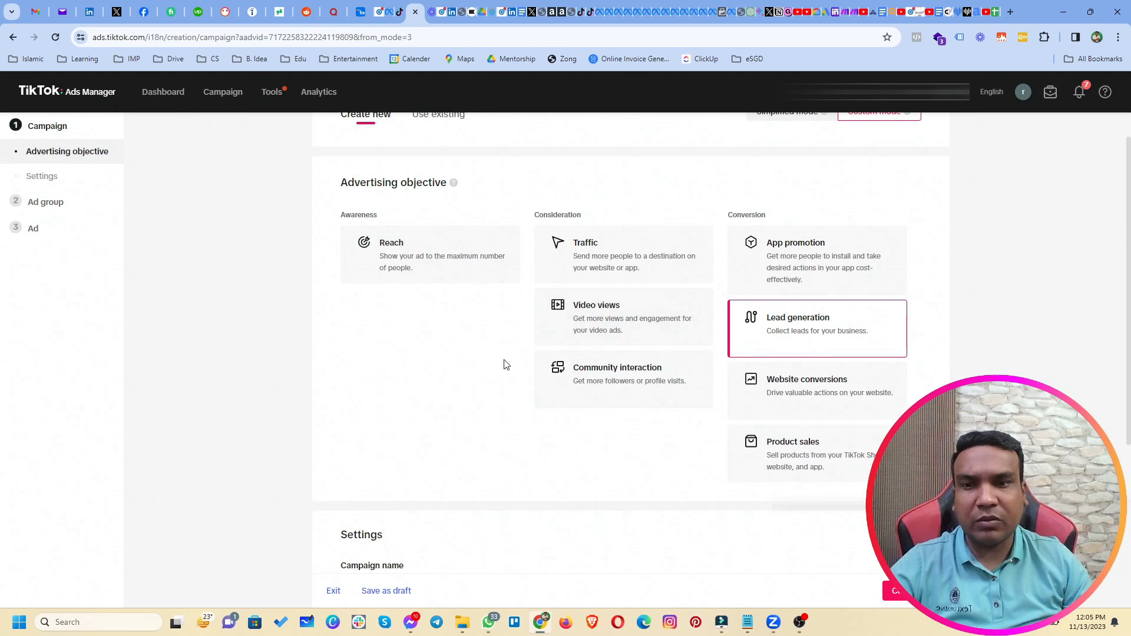
scroll(397, 352, down, 1)
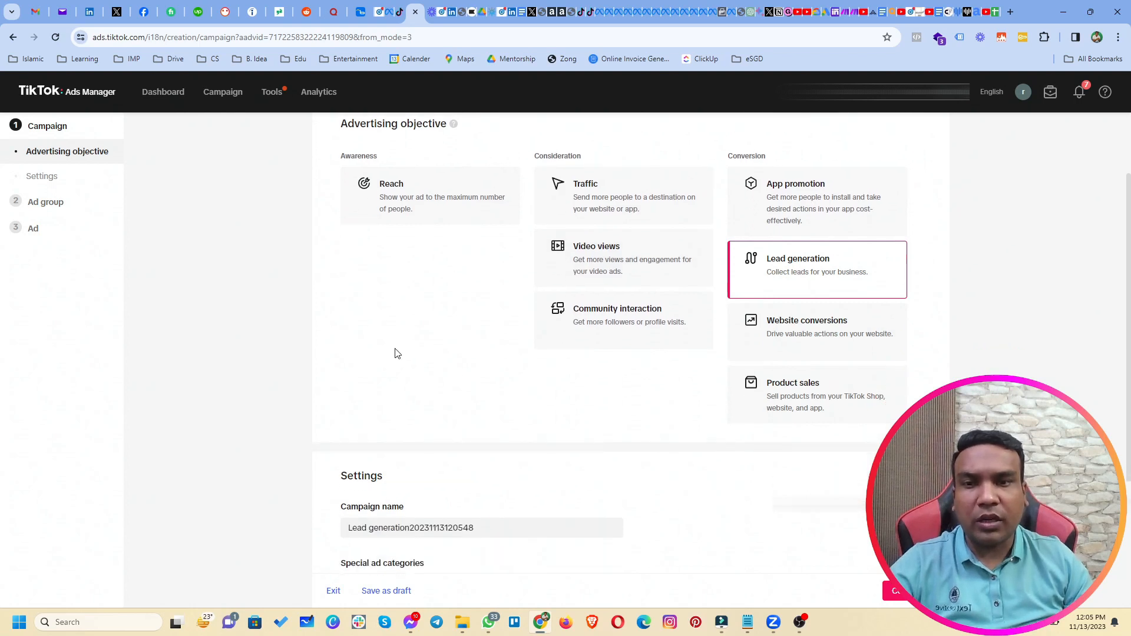
scroll(395, 353, down, 1)
scroll(394, 353, down, 2)
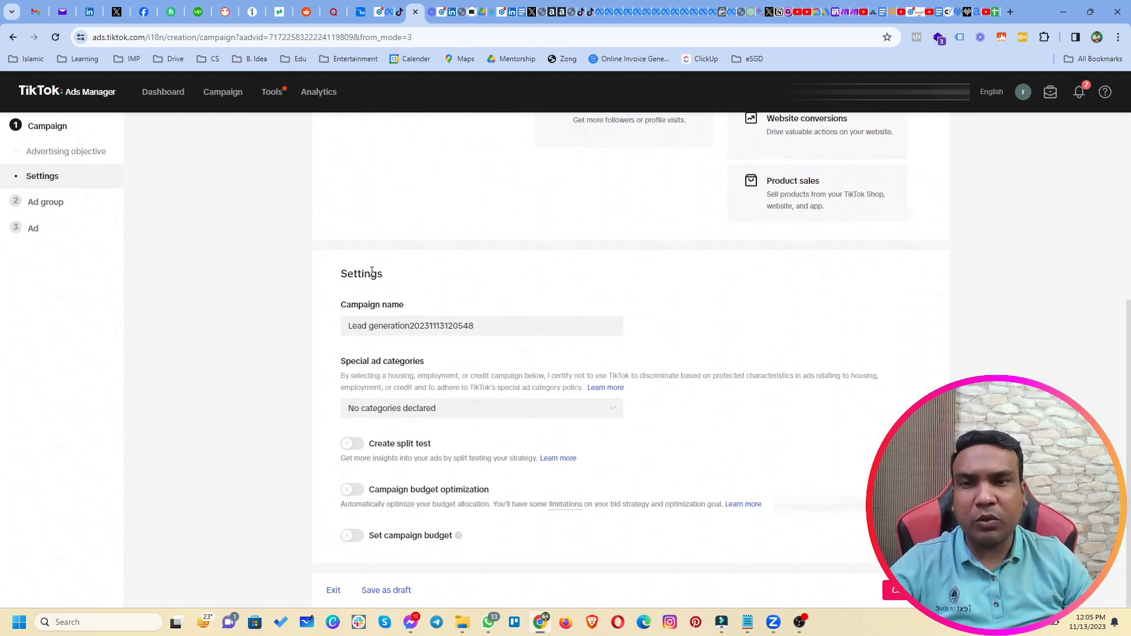
drag(341, 276, 383, 275)
drag(487, 325, 330, 343)
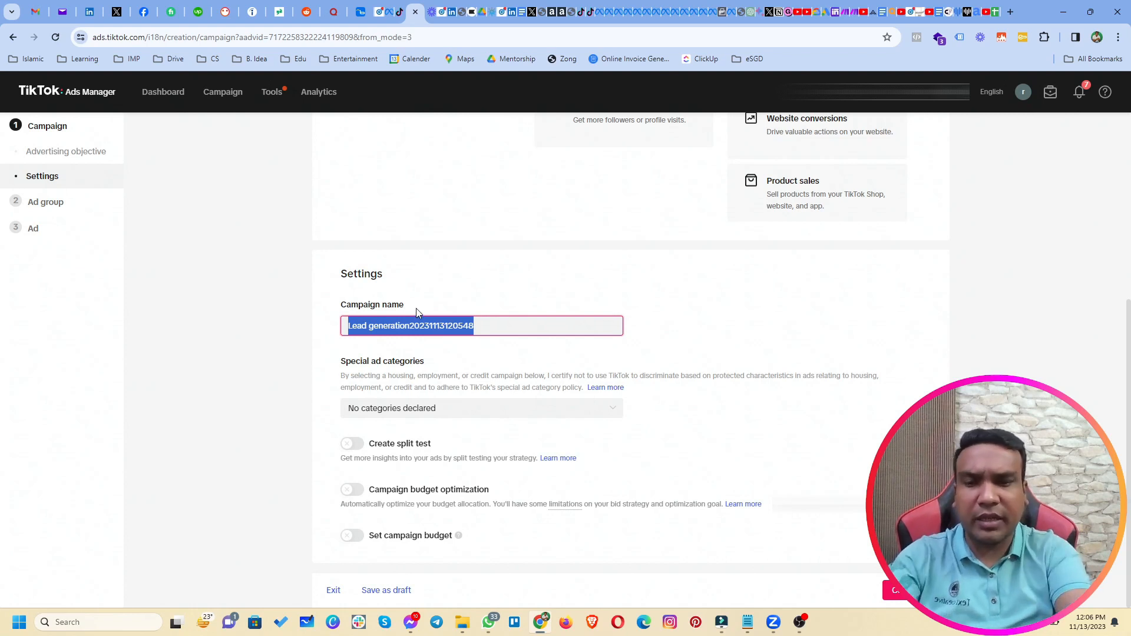
text(LG ()
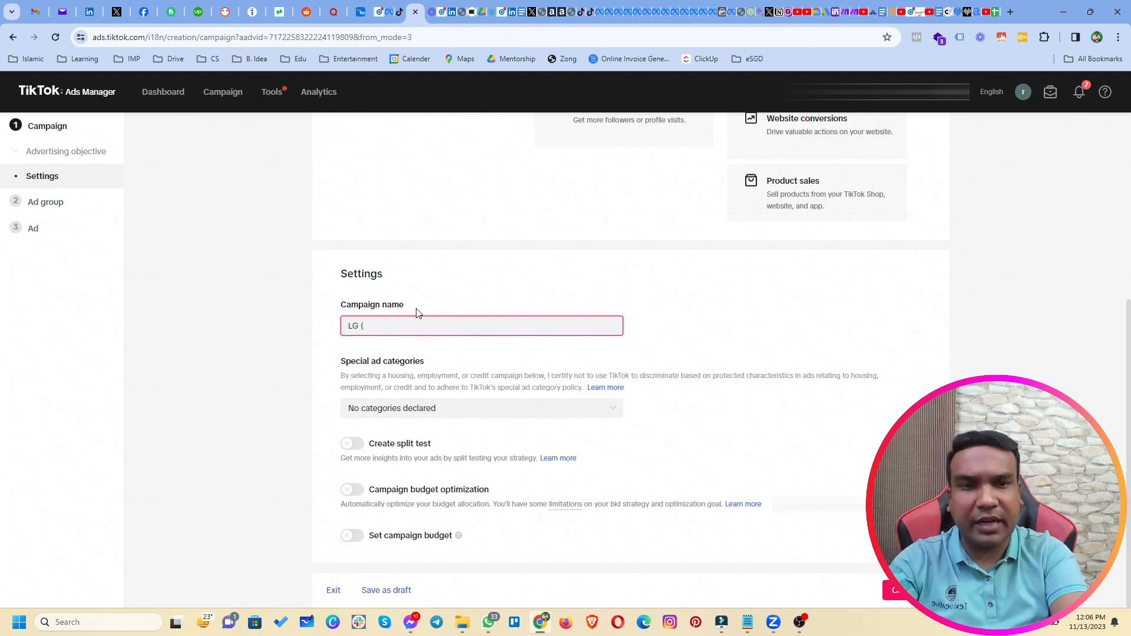
text(13th Nov 2023)
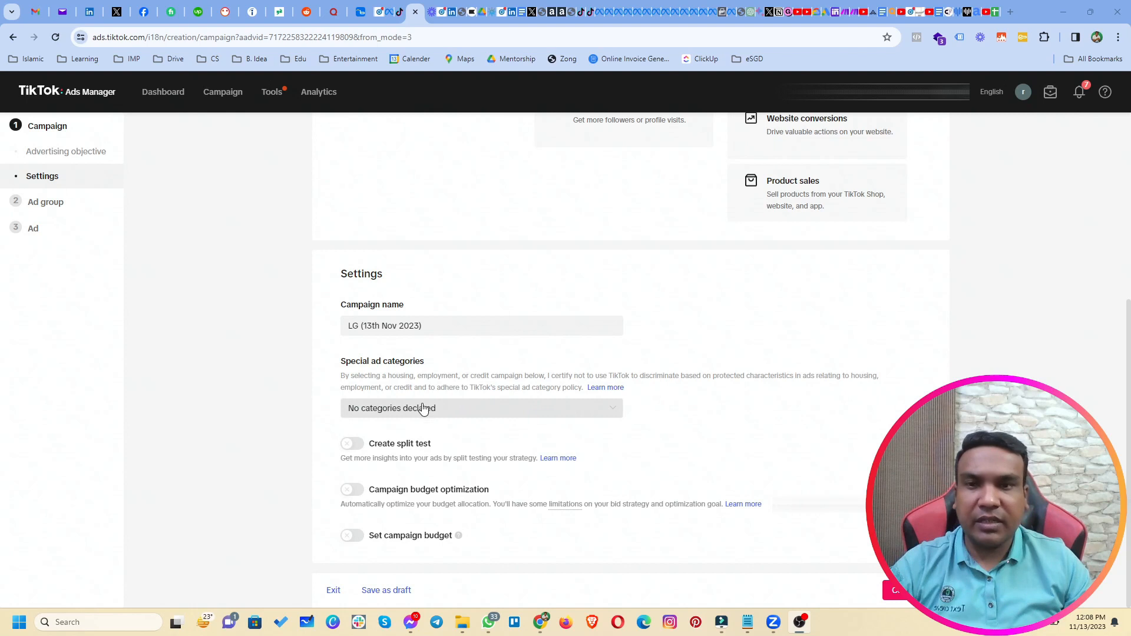
click(430, 409)
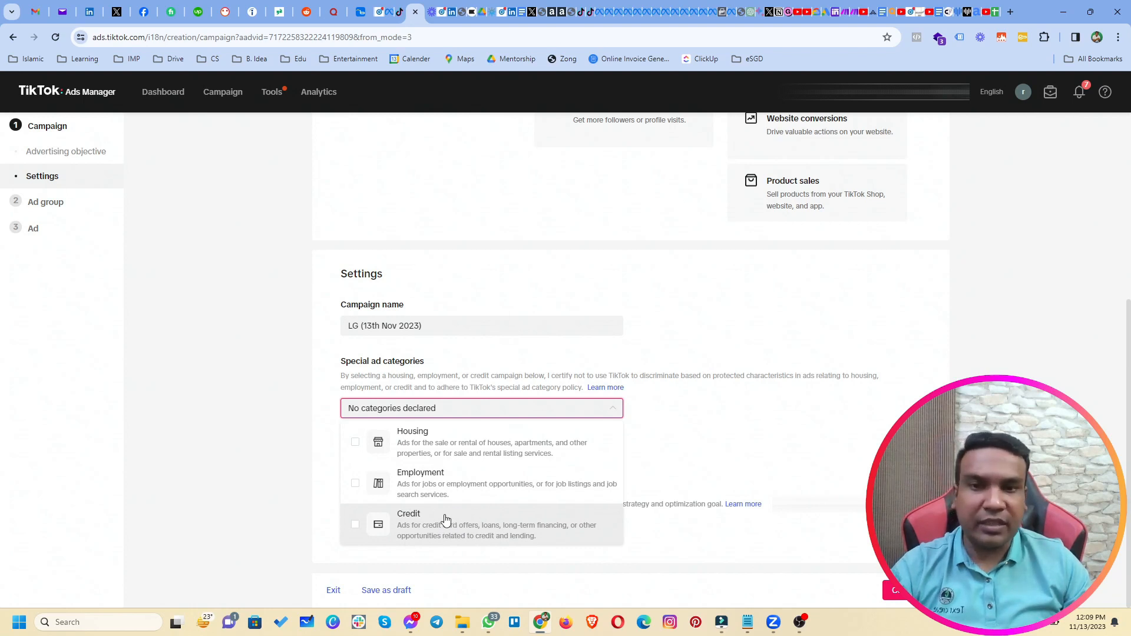
click(234, 429)
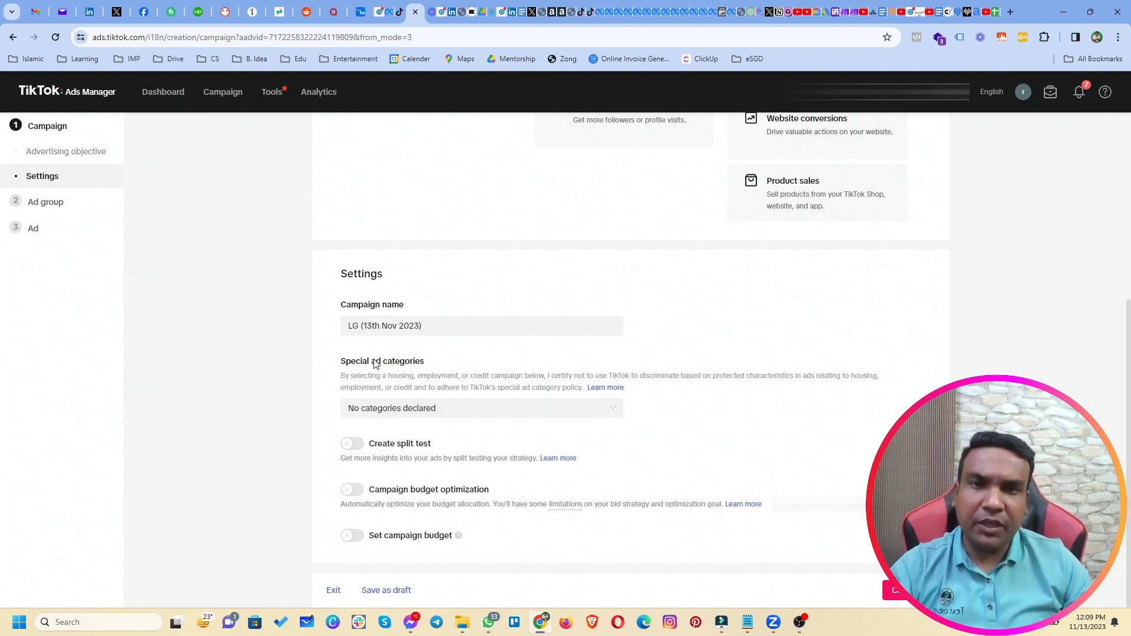
drag(341, 364, 444, 363)
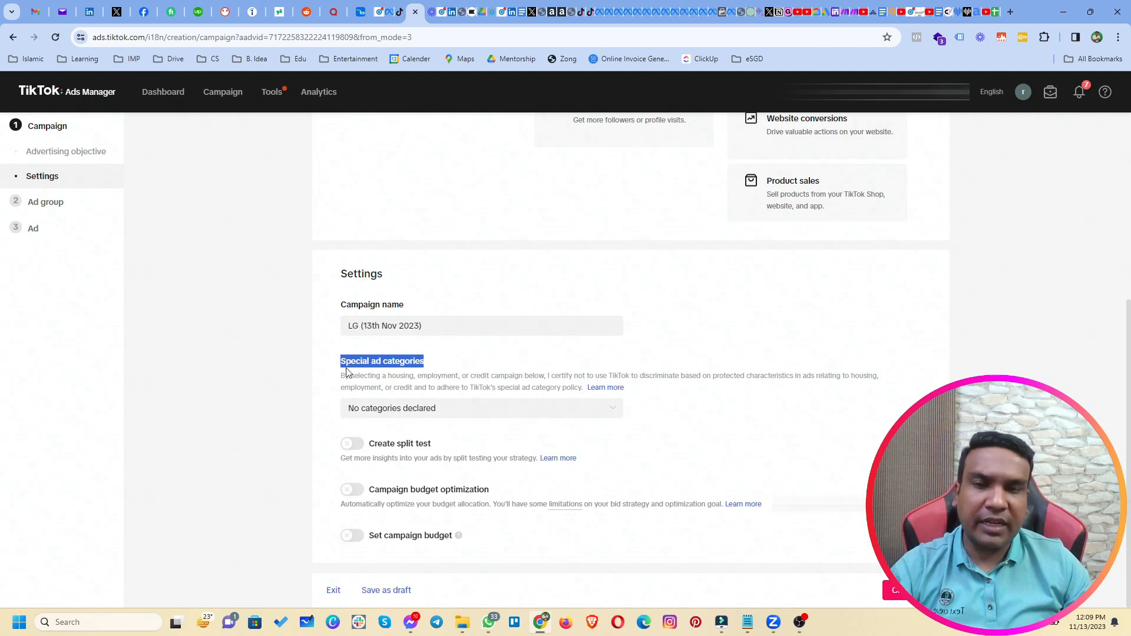
click(309, 398)
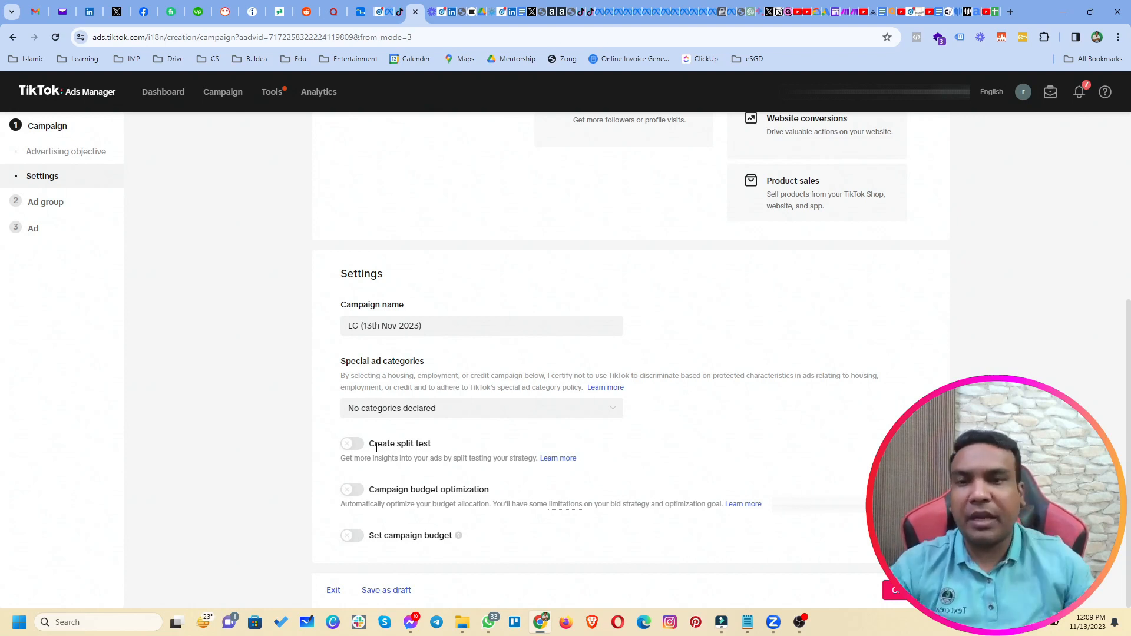
drag(368, 490, 492, 495)
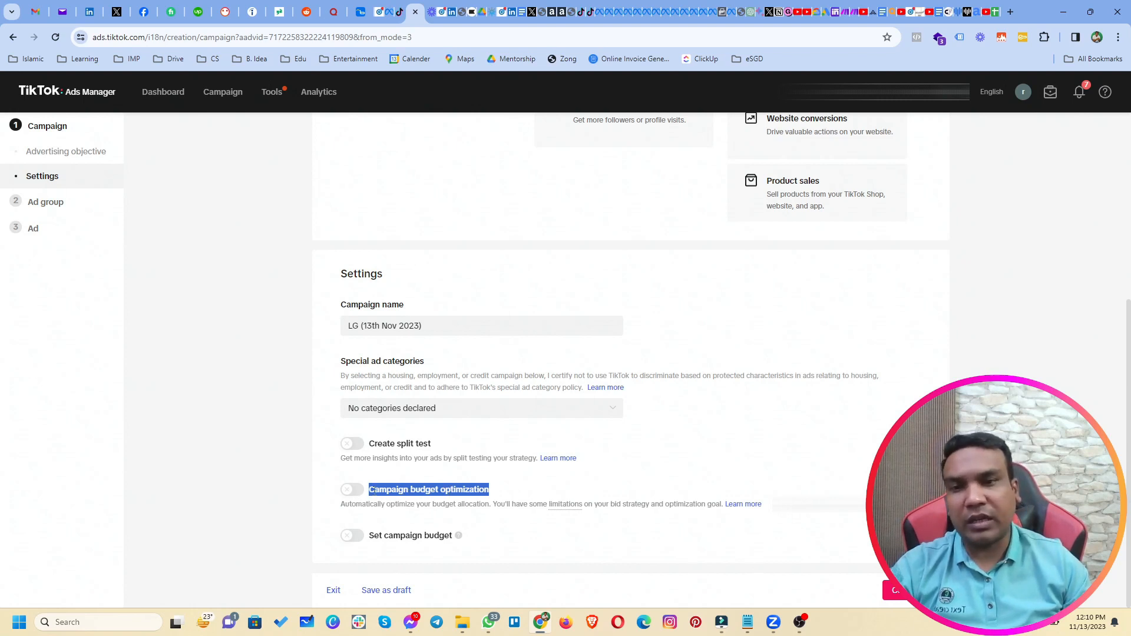
Preview campaign budget optimization, switch it back off, and continue to the ad group.
click(359, 490)
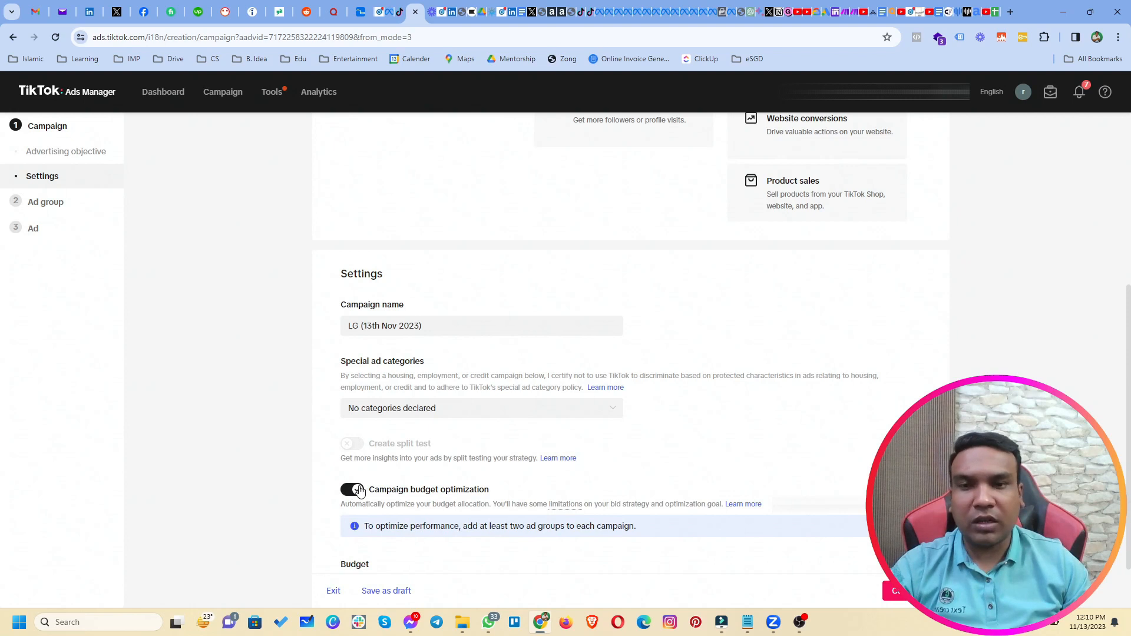
scroll(358, 491, down, 1)
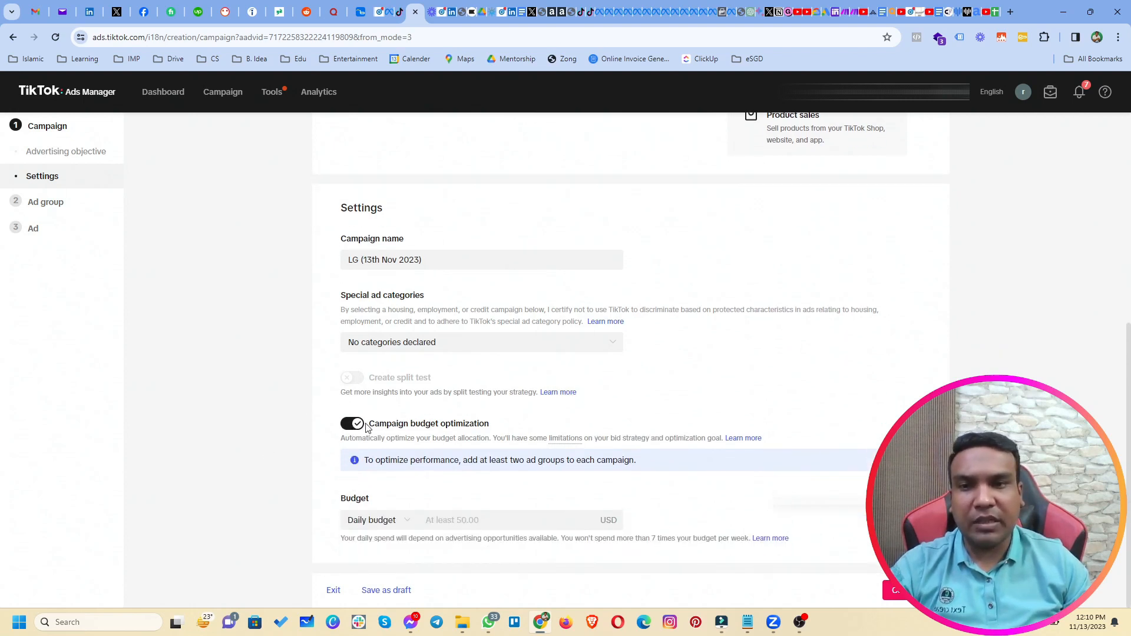
drag(367, 424, 489, 423)
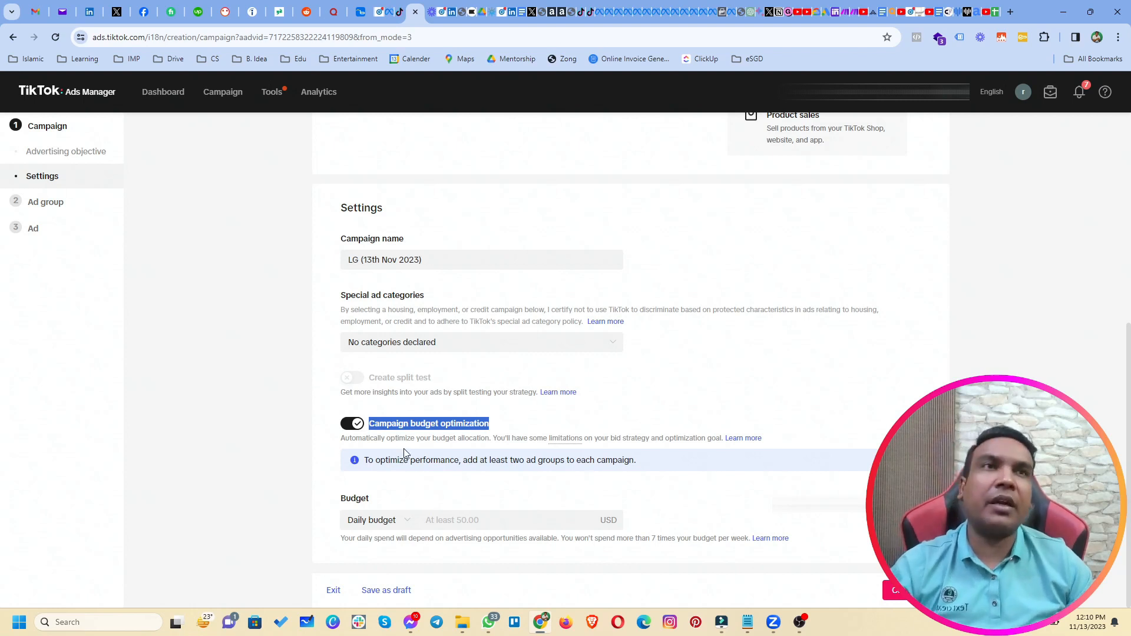
click(380, 425)
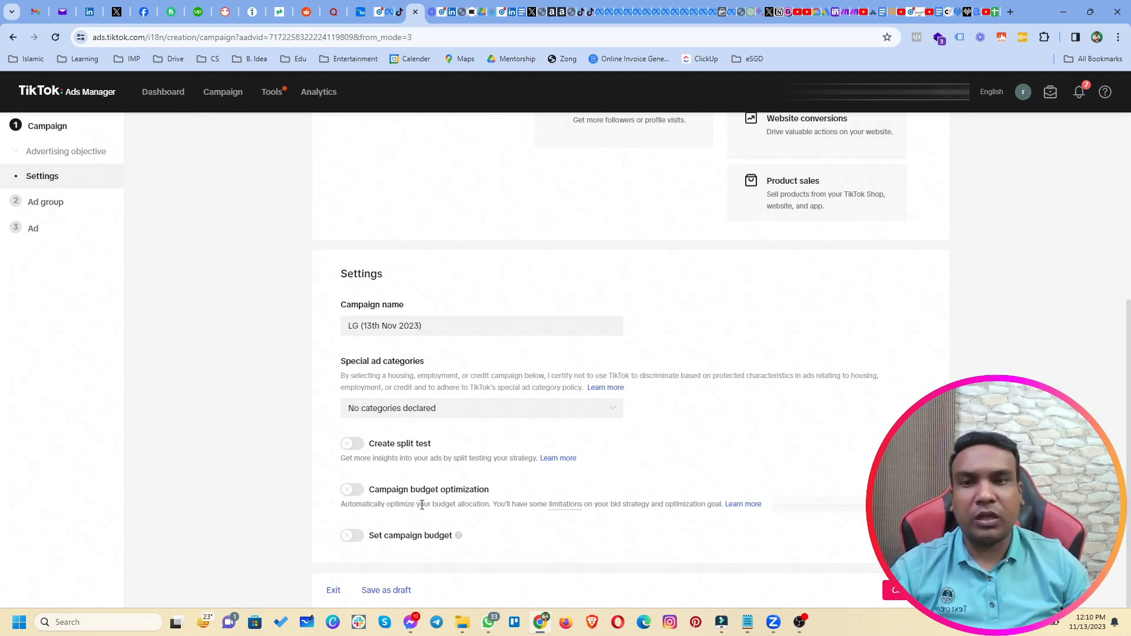
drag(369, 490, 492, 491)
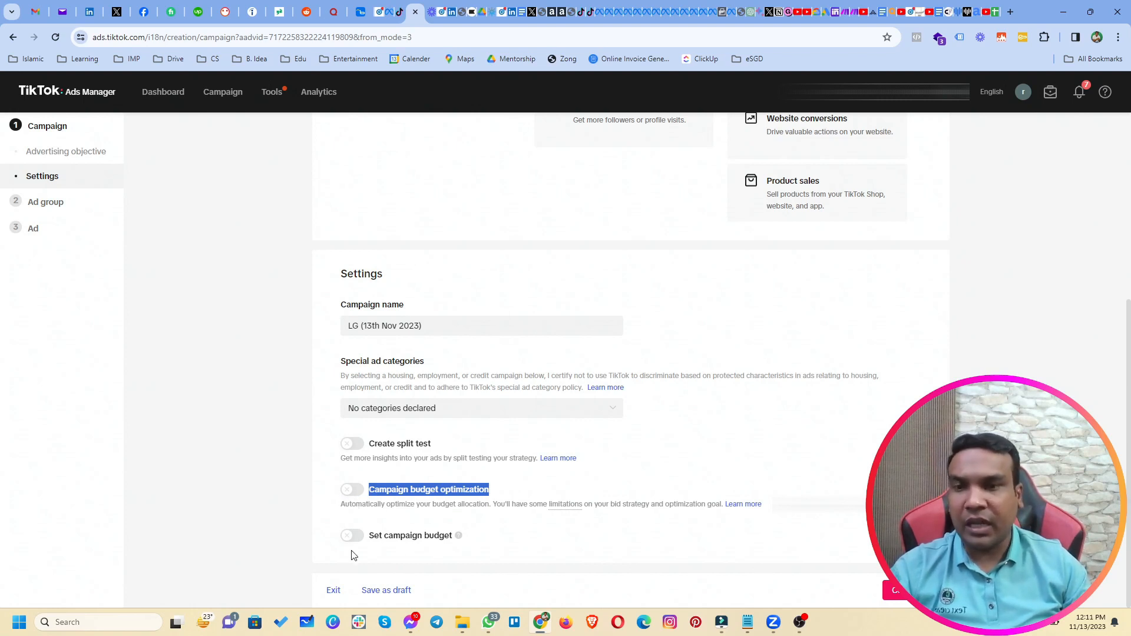
drag(368, 536, 457, 546)
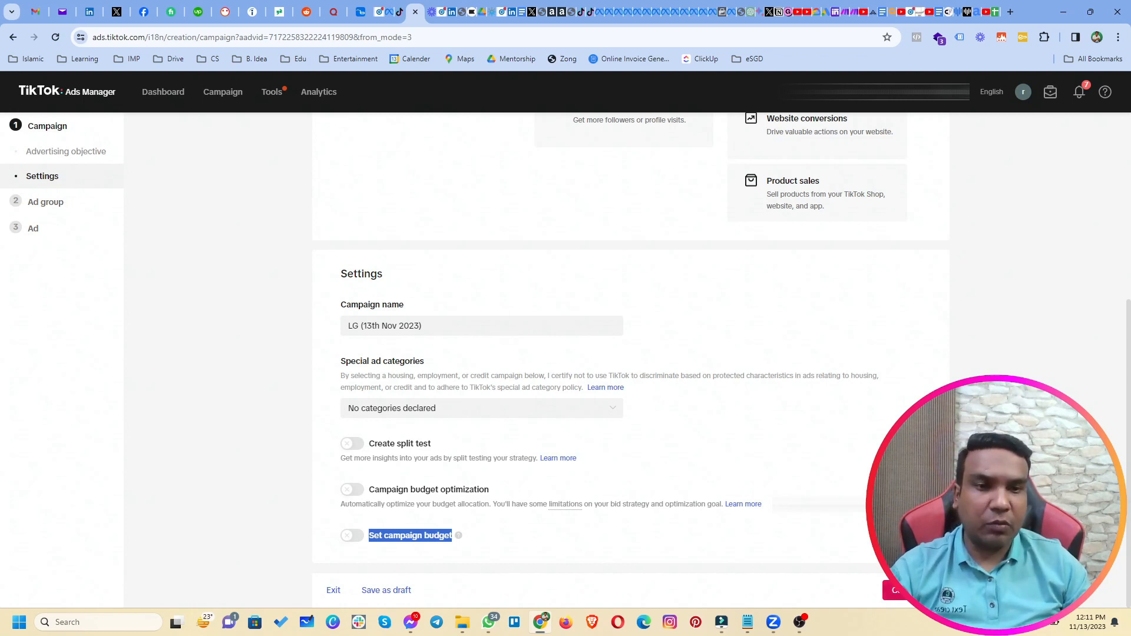
click(896, 591)
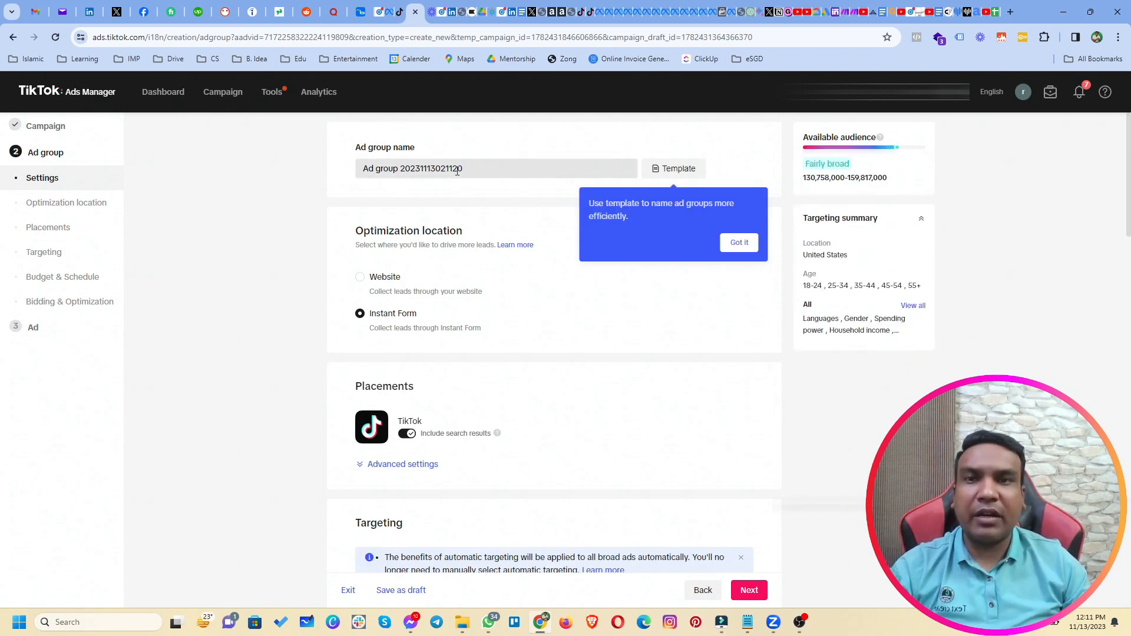
click(740, 242)
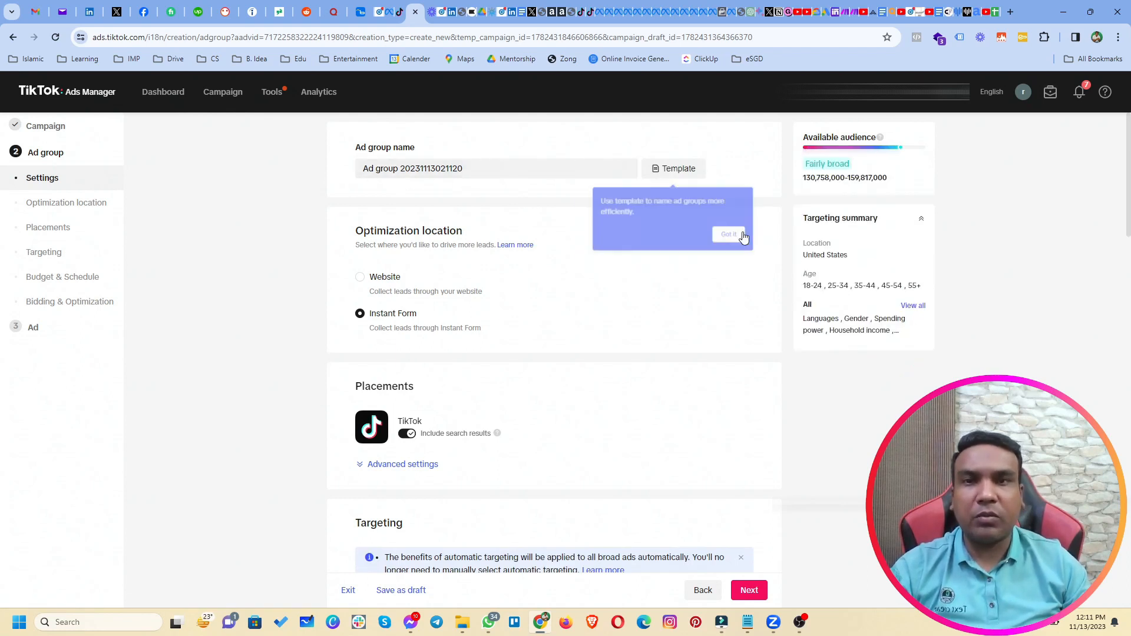
drag(479, 168, 361, 172)
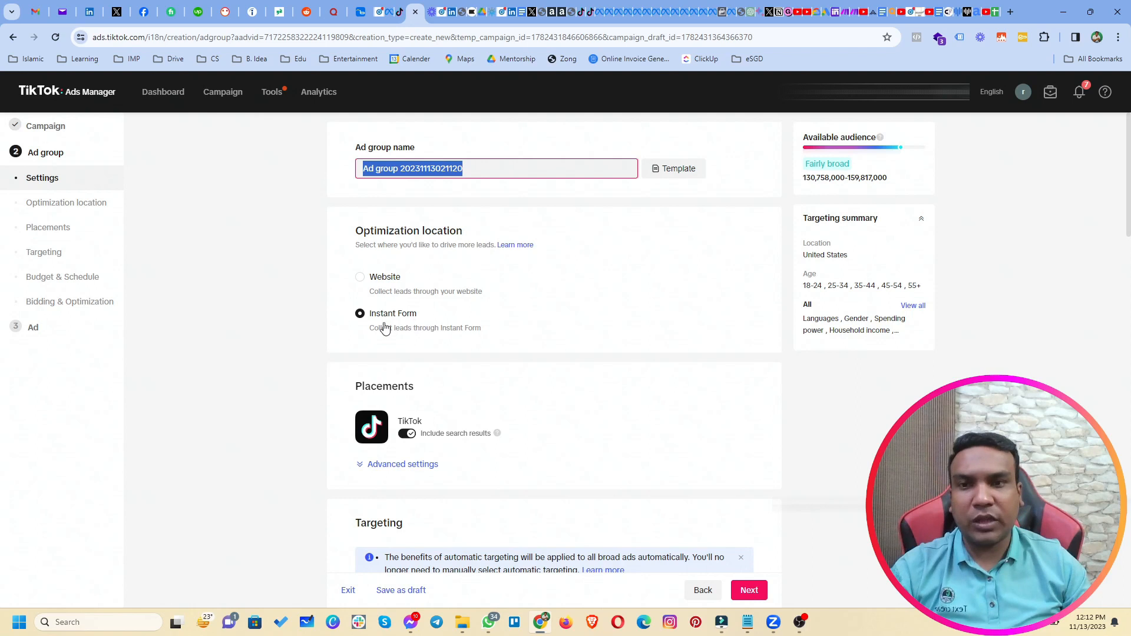
Review the Instant Form description, expand advanced placement settings, and scroll down to Targeting.
triple_click(296, 357)
scroll(300, 372, down, 3)
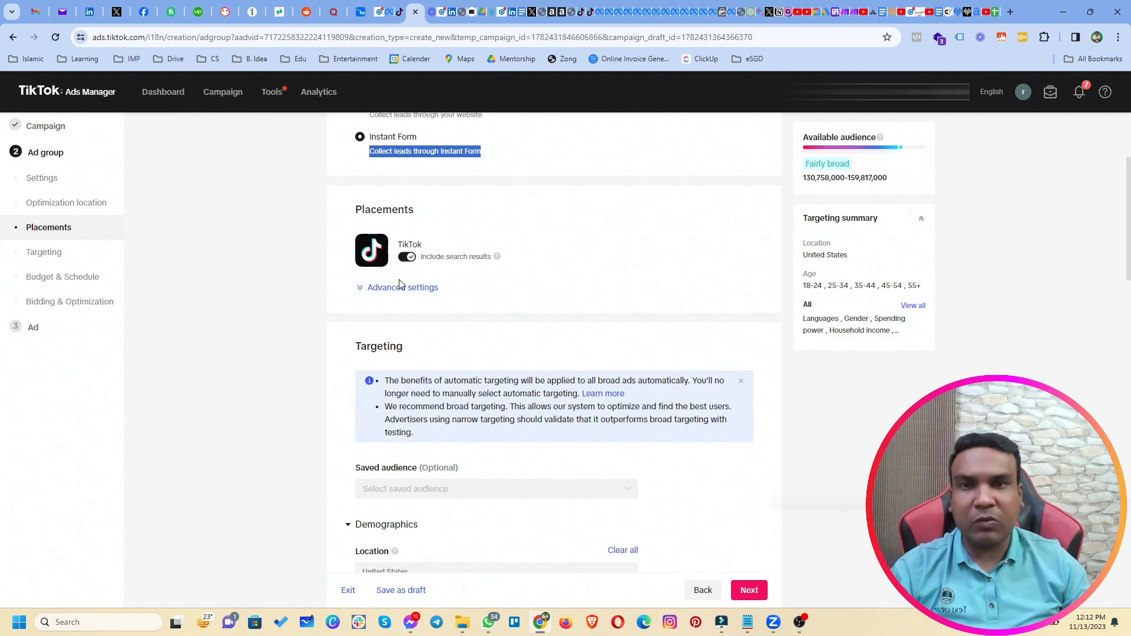
click(361, 291)
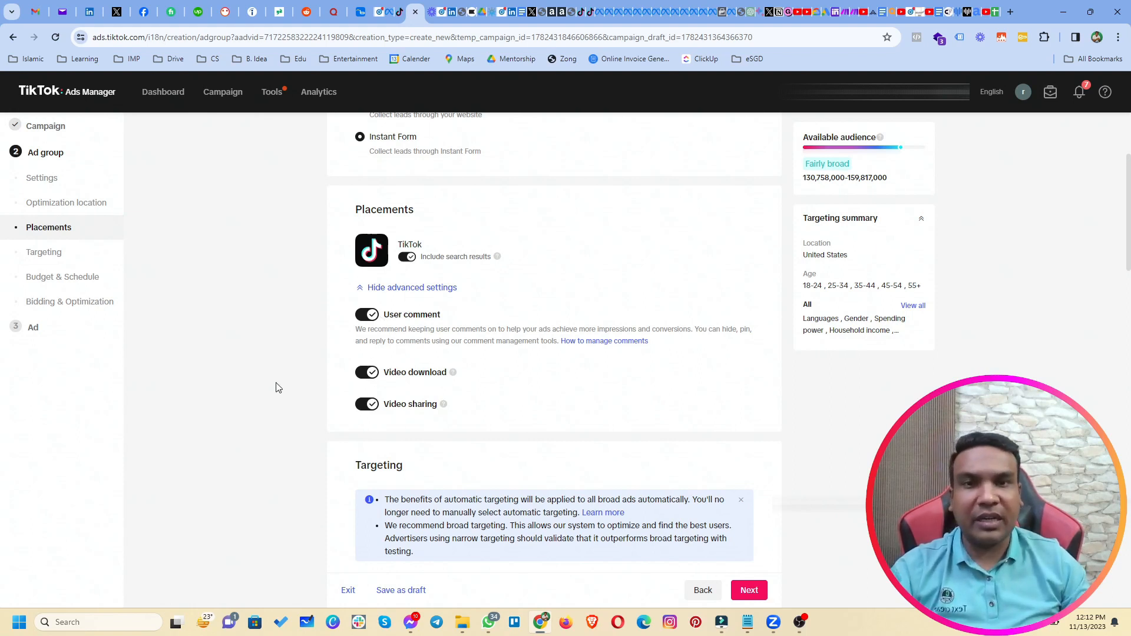
scroll(465, 395, down, 2)
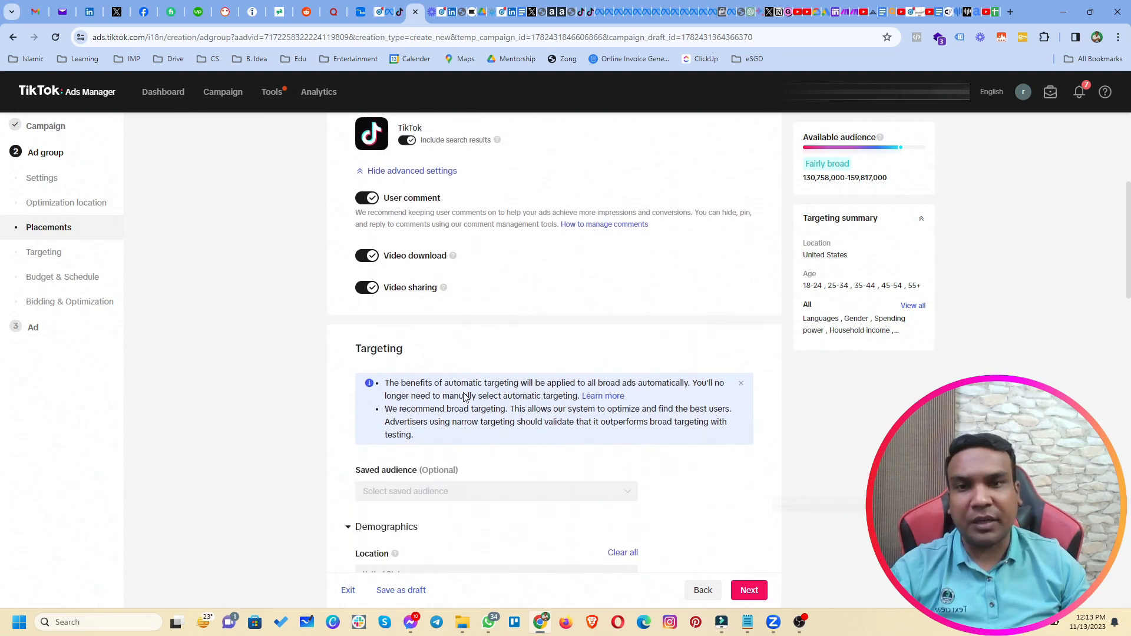
scroll(505, 314, down, 2)
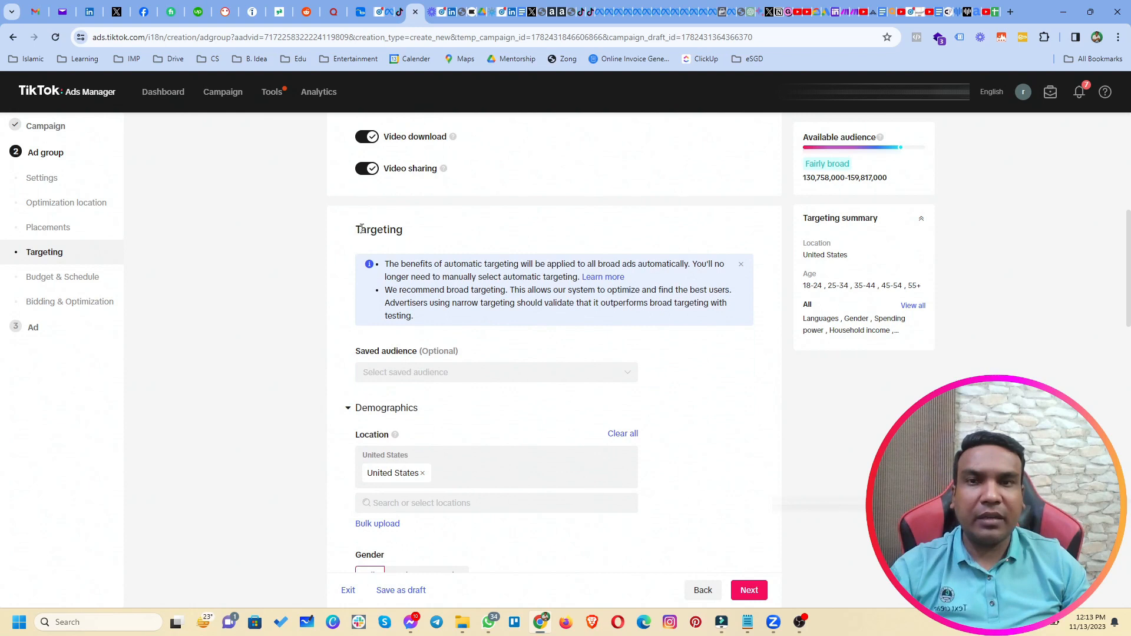
drag(358, 229, 402, 228)
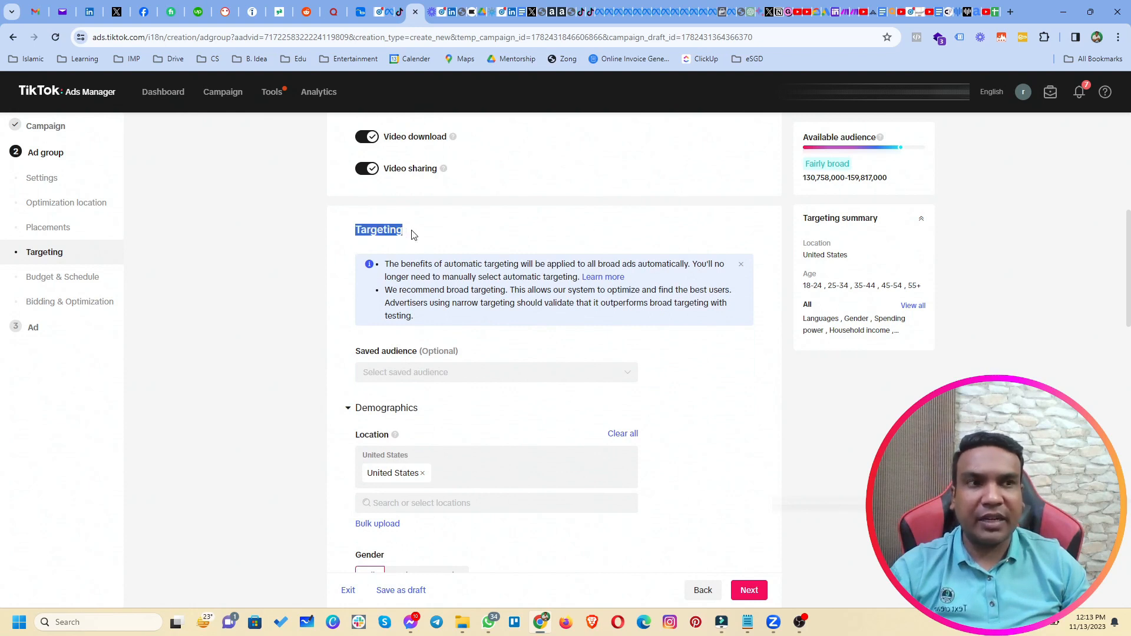
scroll(342, 321, down, 1)
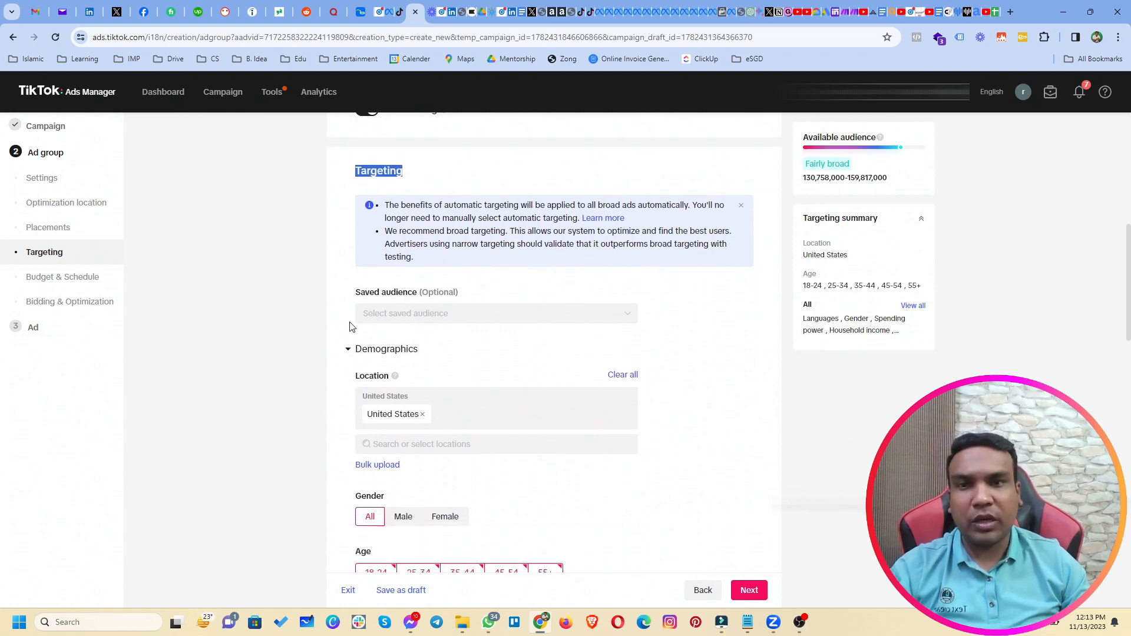
click(427, 316)
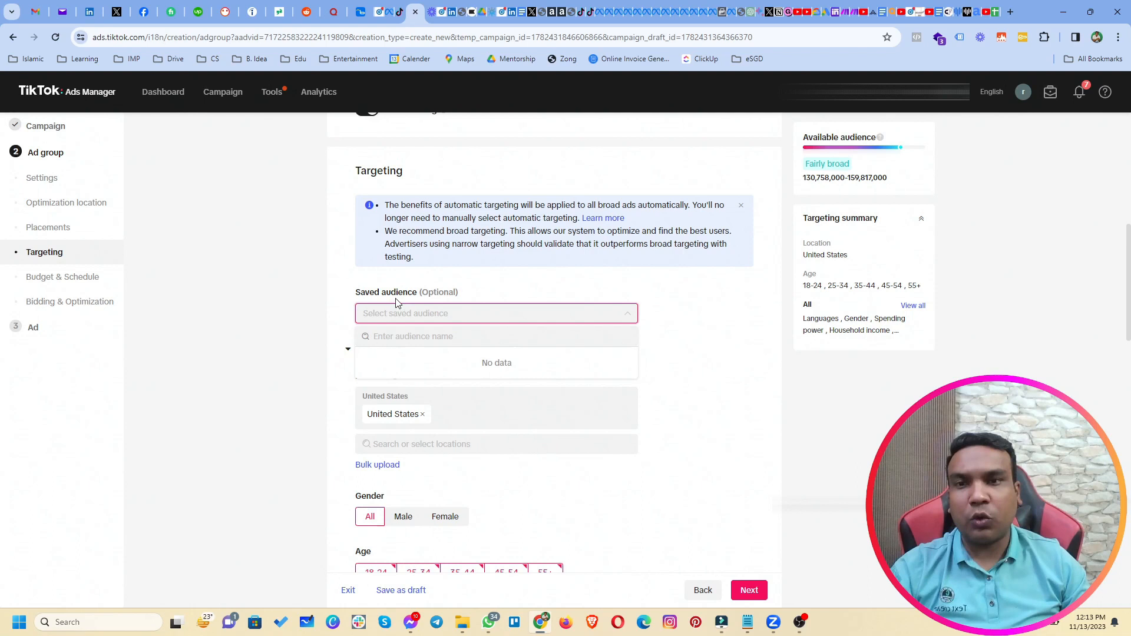
click(337, 290)
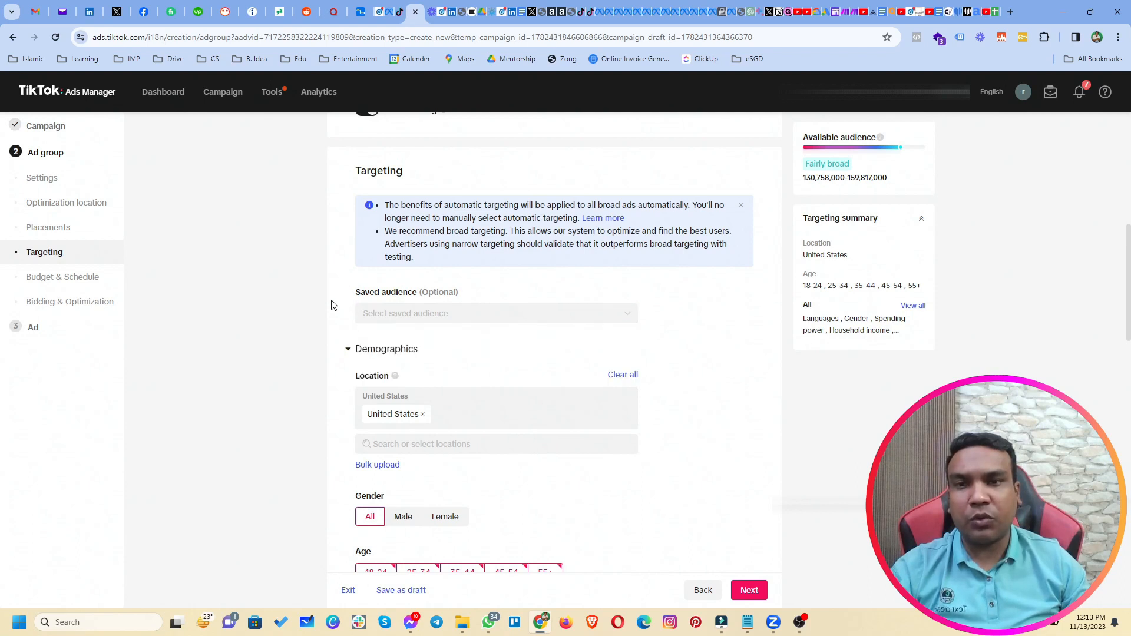
scroll(333, 305, down, 1)
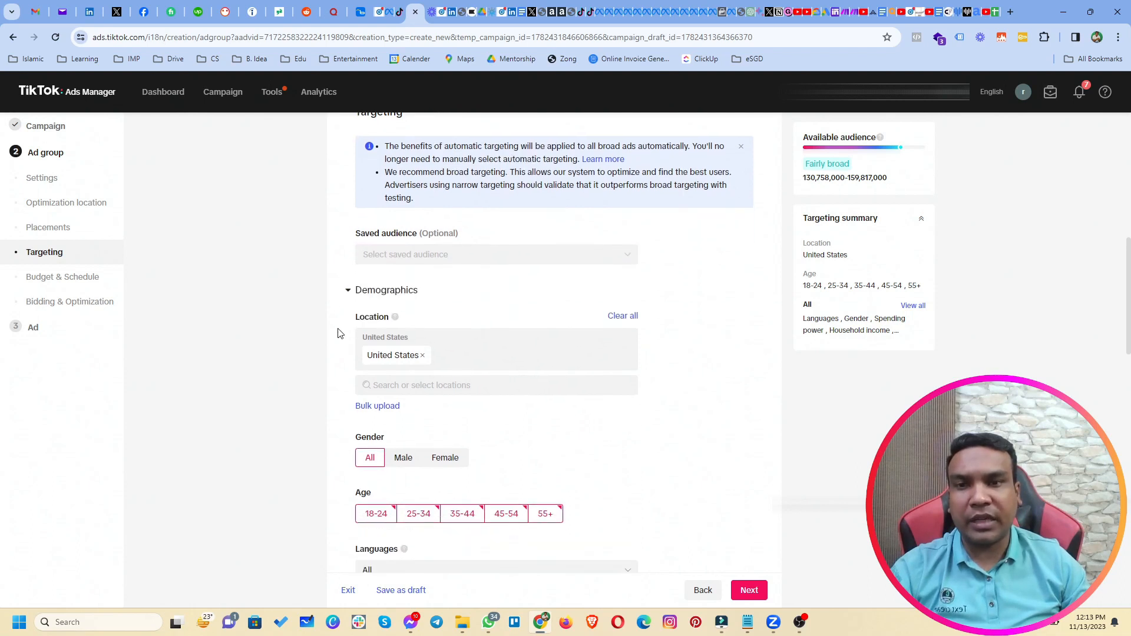
click(348, 294)
click(346, 294)
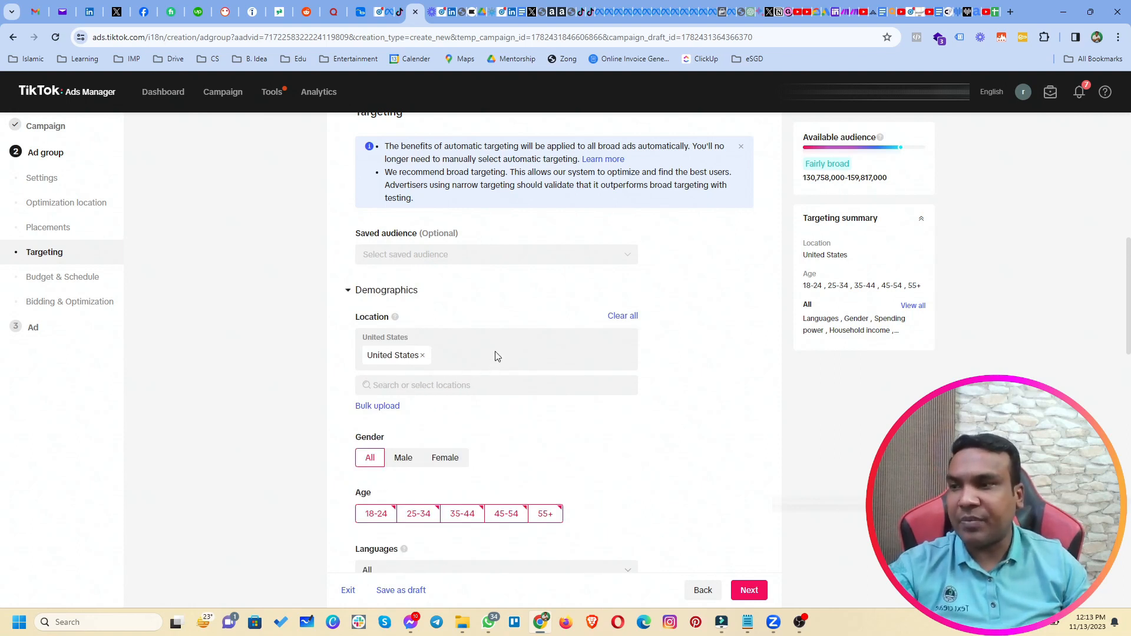
Search target locations for 'bergen county', find no match, then search 'new jersey' instead.
click(480, 393)
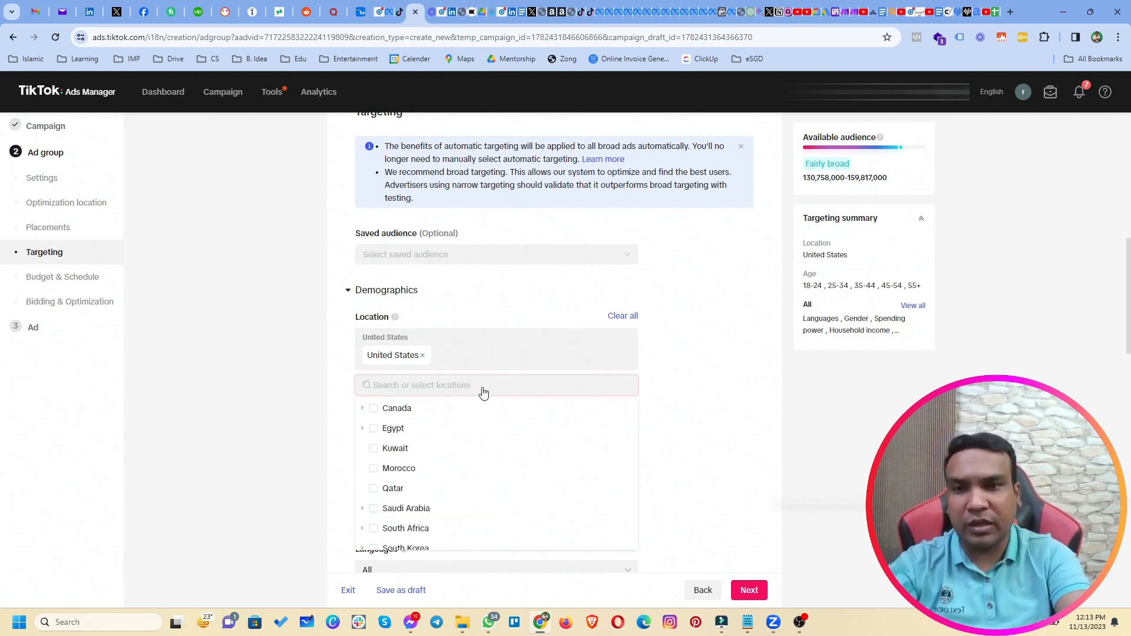
text(berge)
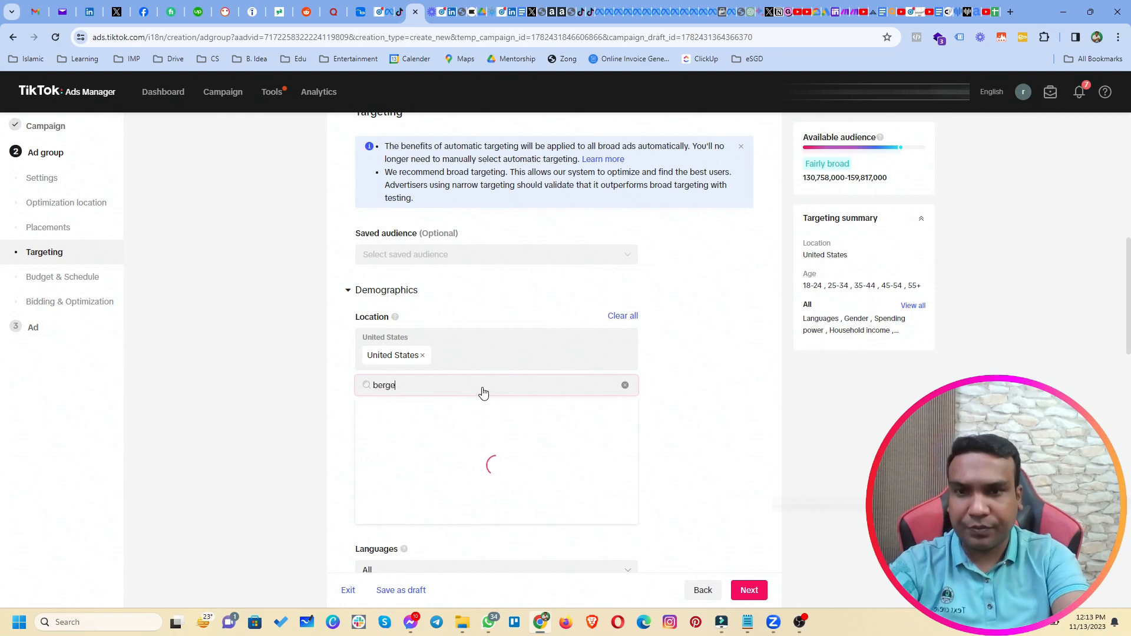
text(n coun)
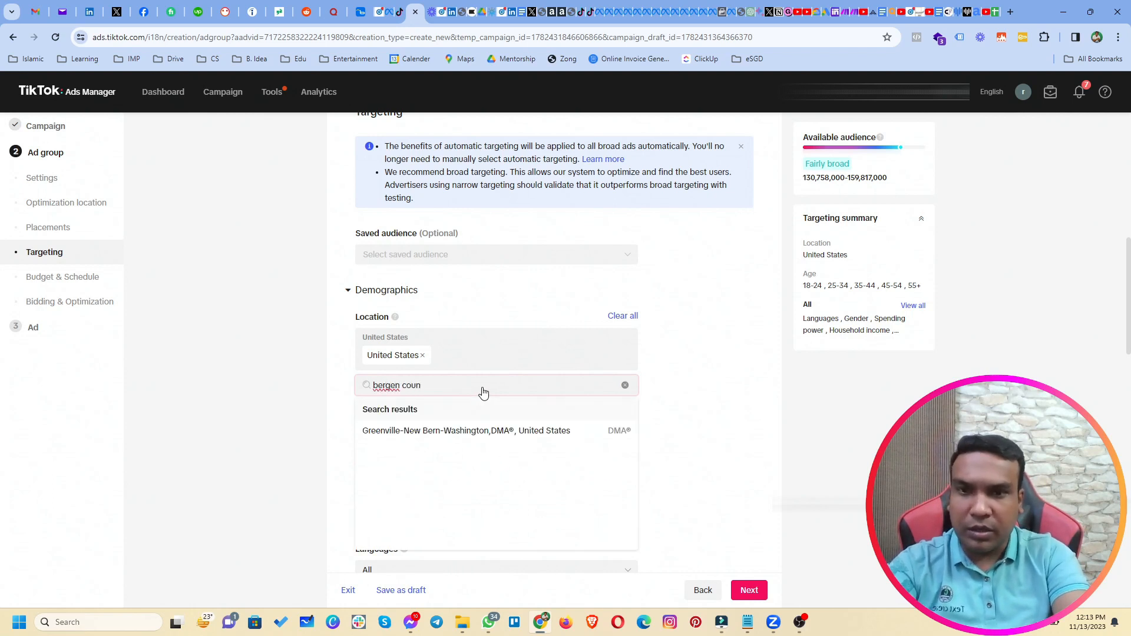
text(tr)
key(BackSpace)
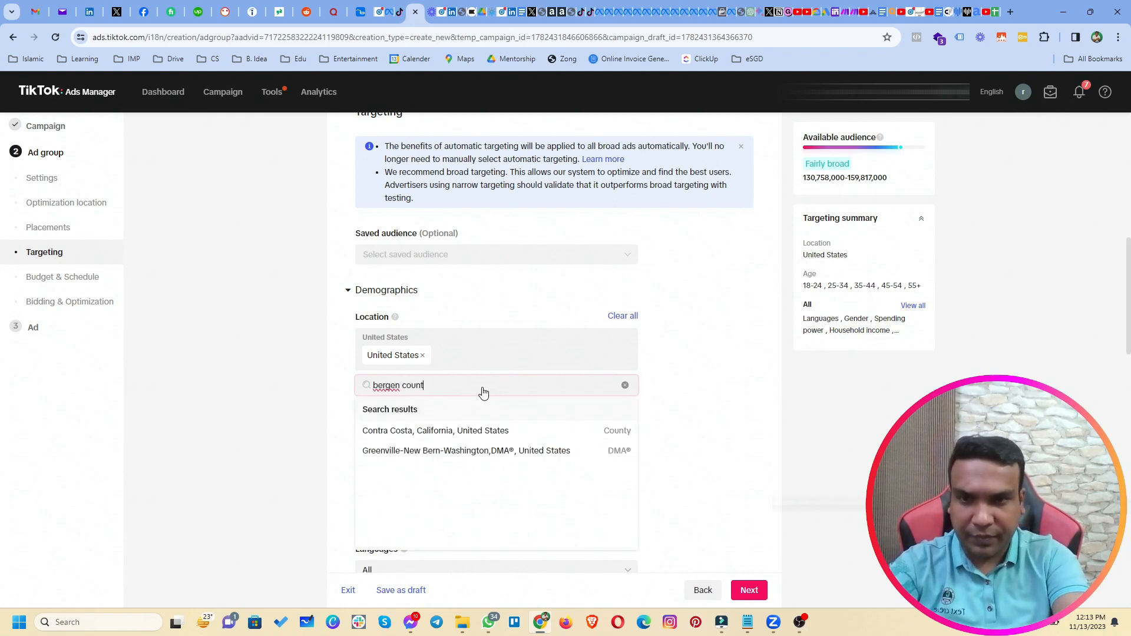
text(y)
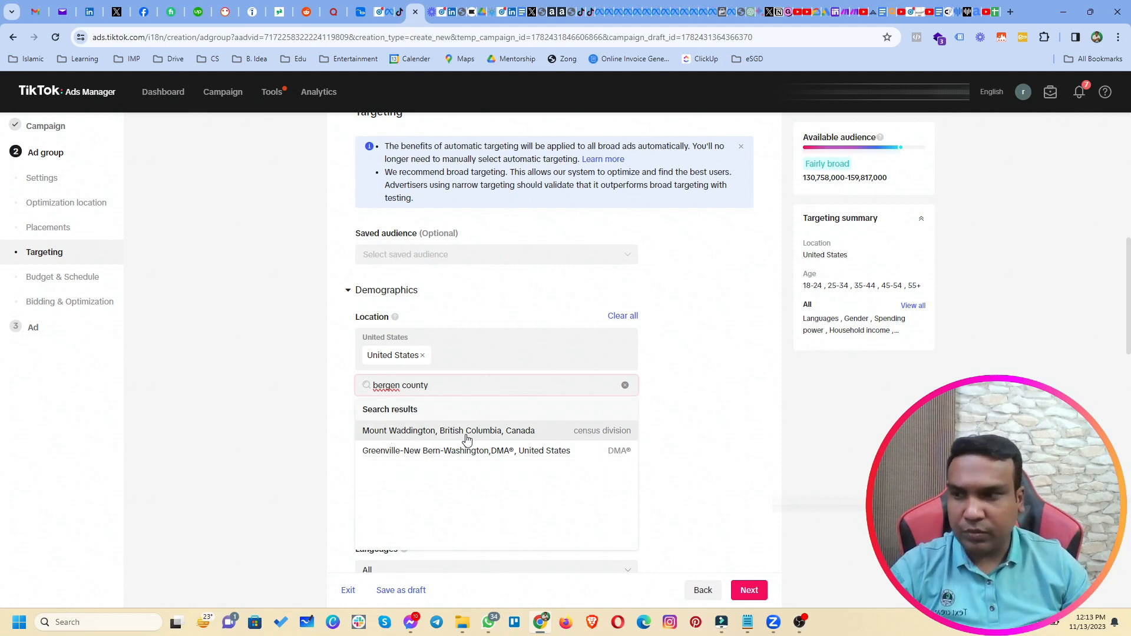
drag(454, 387, 364, 391)
text(newjer)
key(BackSpace)
key(BackSpace)
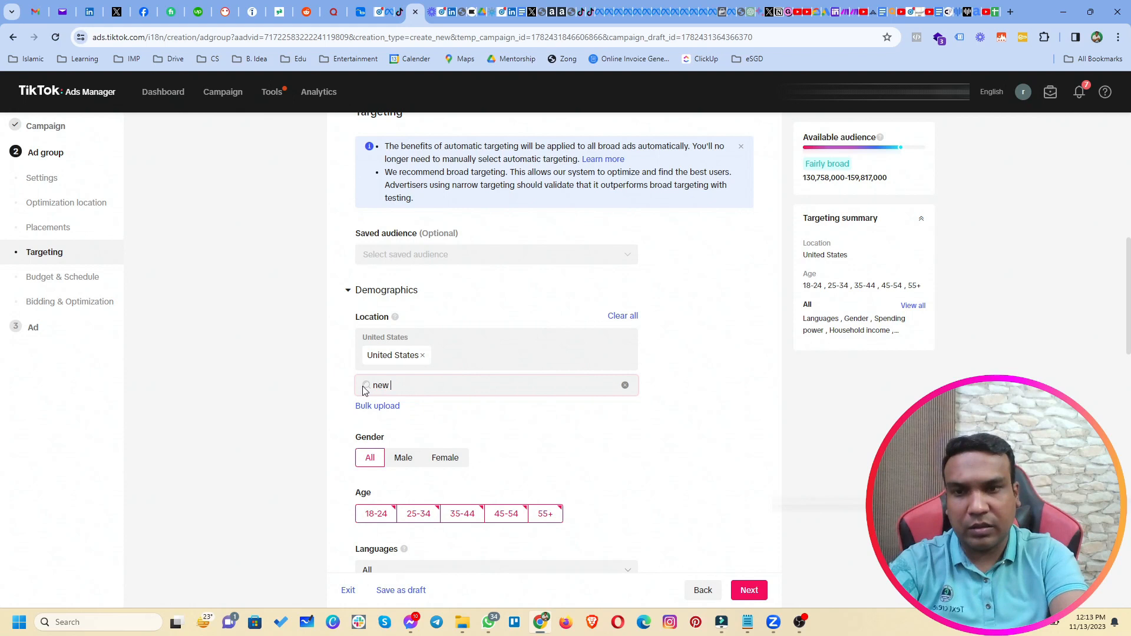
text(jersey)
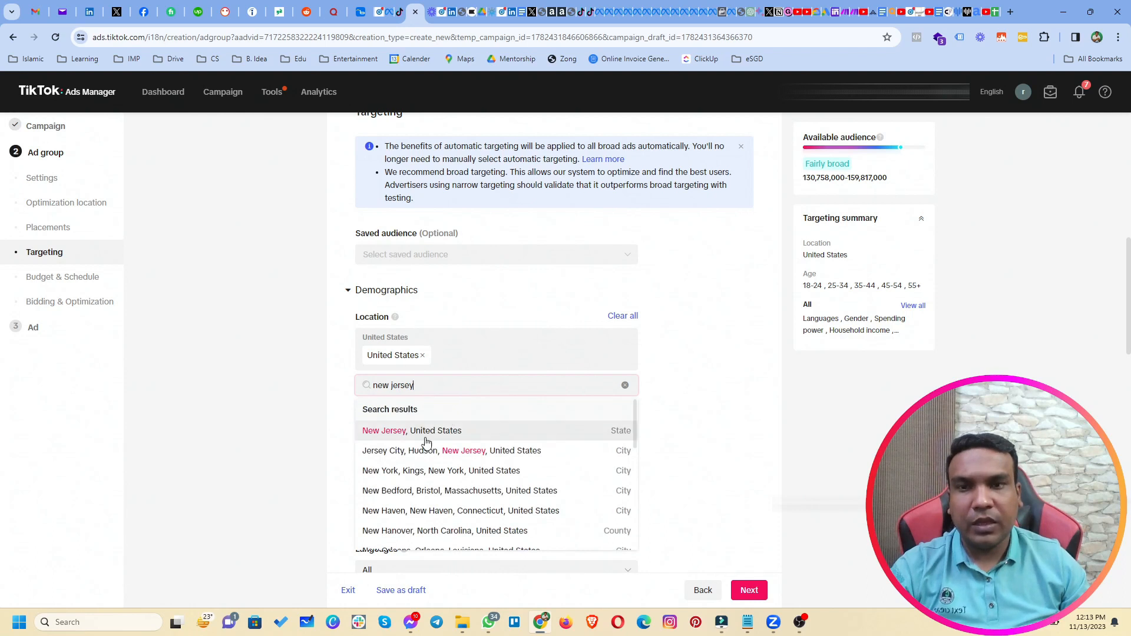
Set the targeting location to 'New Jersey, United States' instead of the whole US.
click(454, 432)
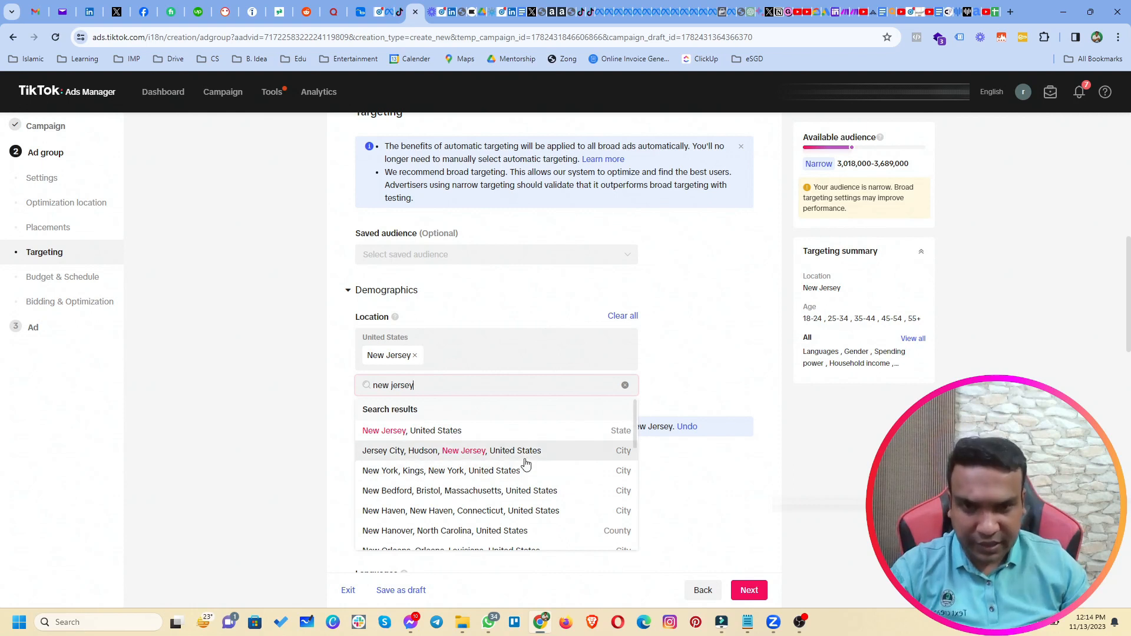
scroll(528, 483, down, 4)
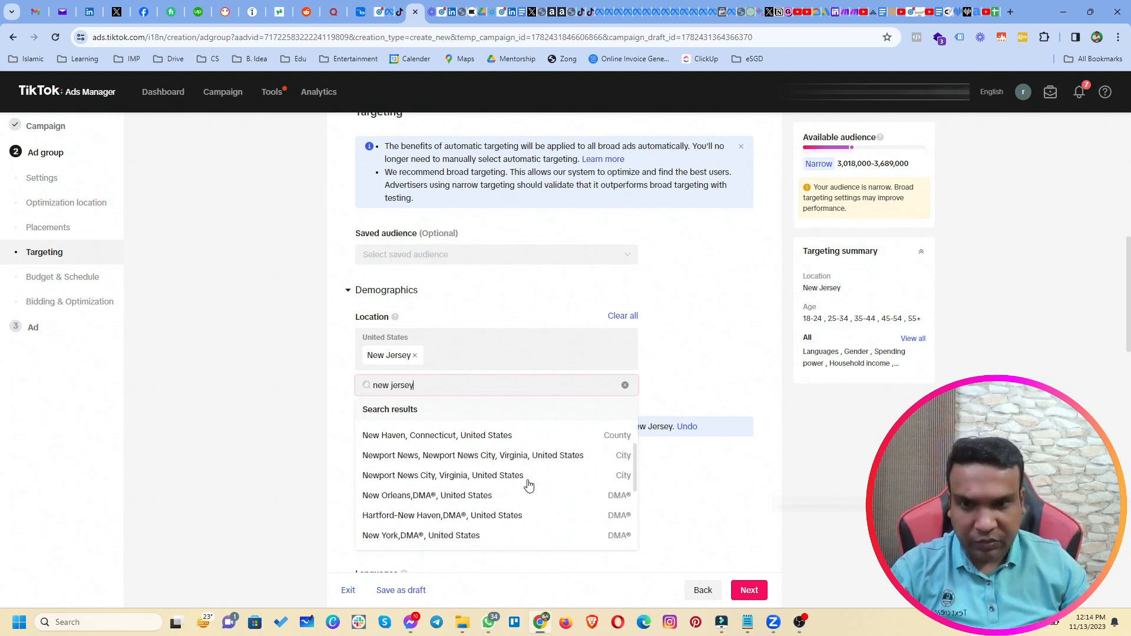
scroll(529, 484, down, 3)
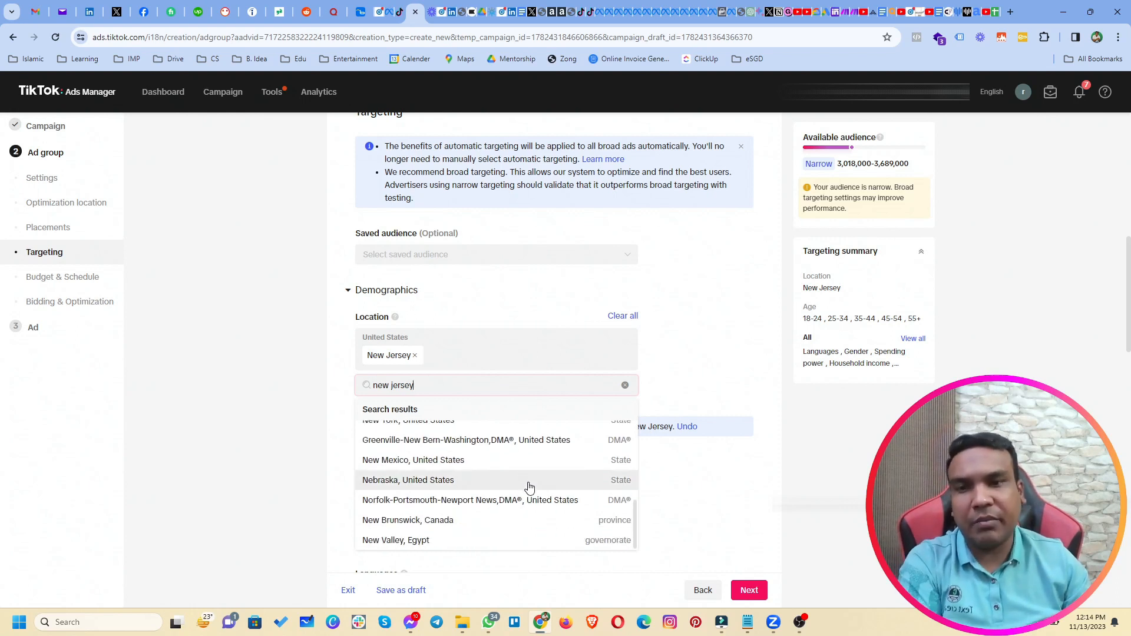
scroll(525, 488, up, 7)
Search the location box again for 'bergen county'.
drag(439, 384, 364, 394)
text(bergen)
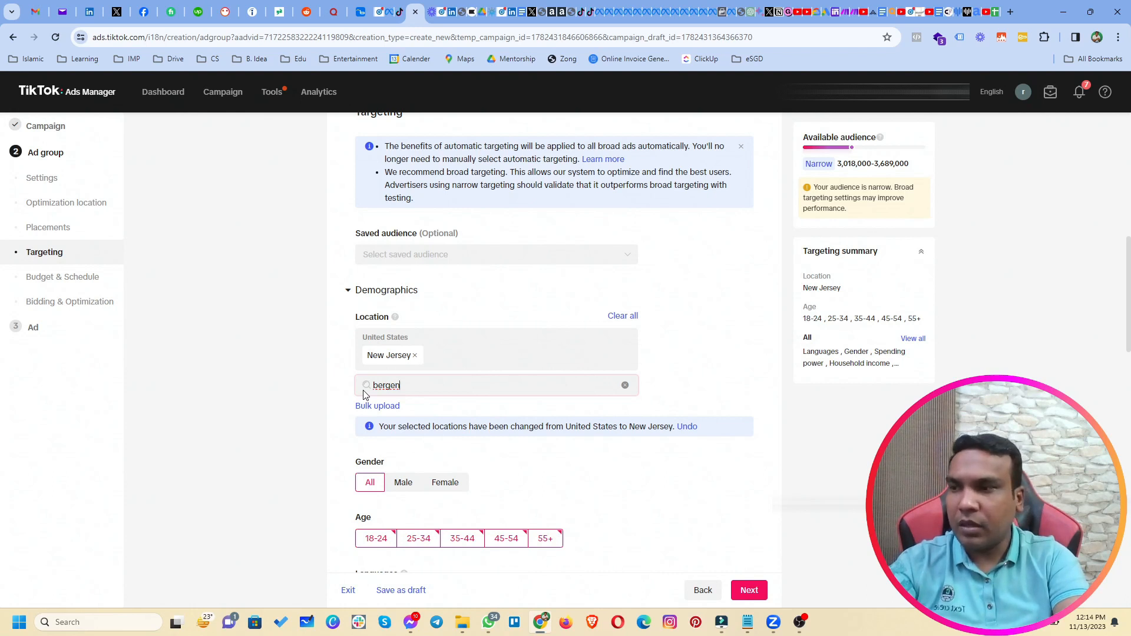
text(county)
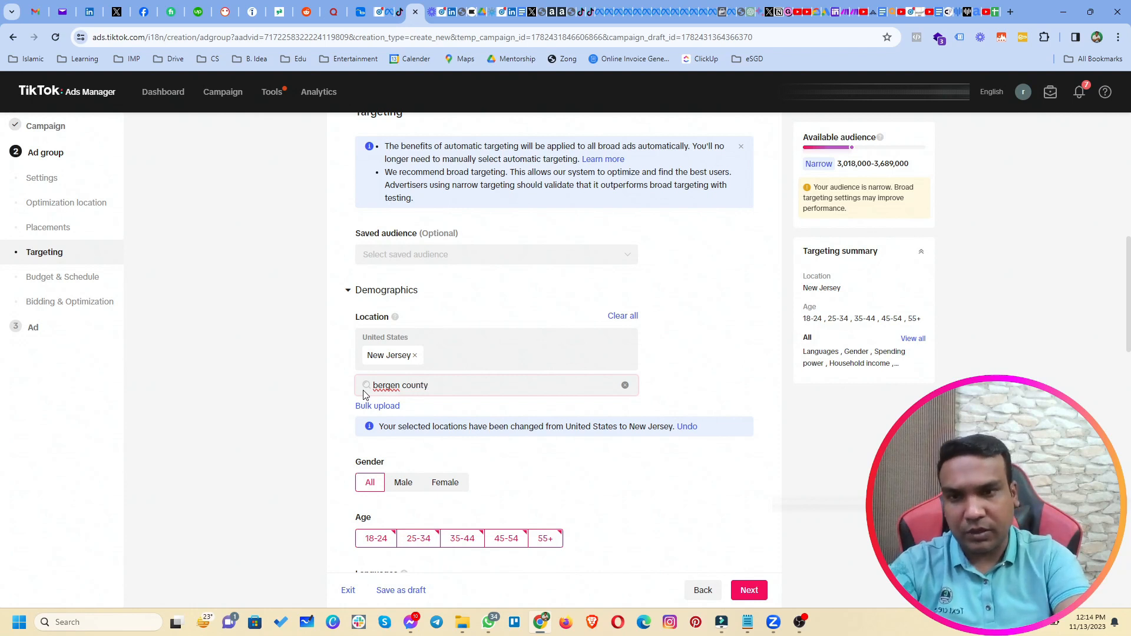
click(1010, 12)
Google 'bergen county' to confirm it is in New Jersey, then return to Ads Manager.
text(bergen )
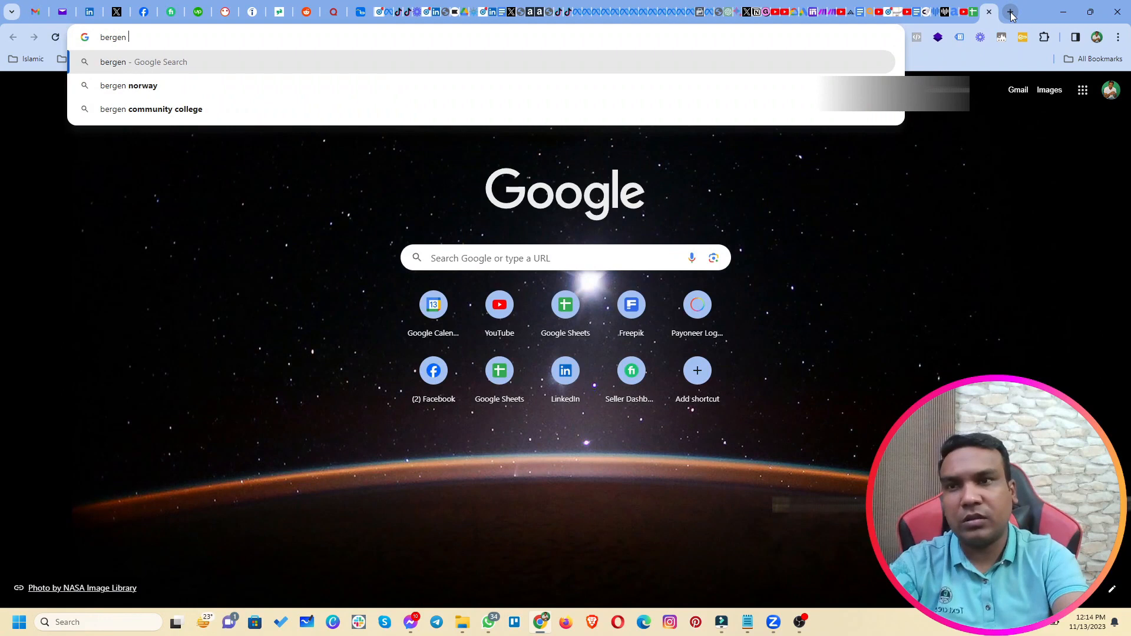
text(county)
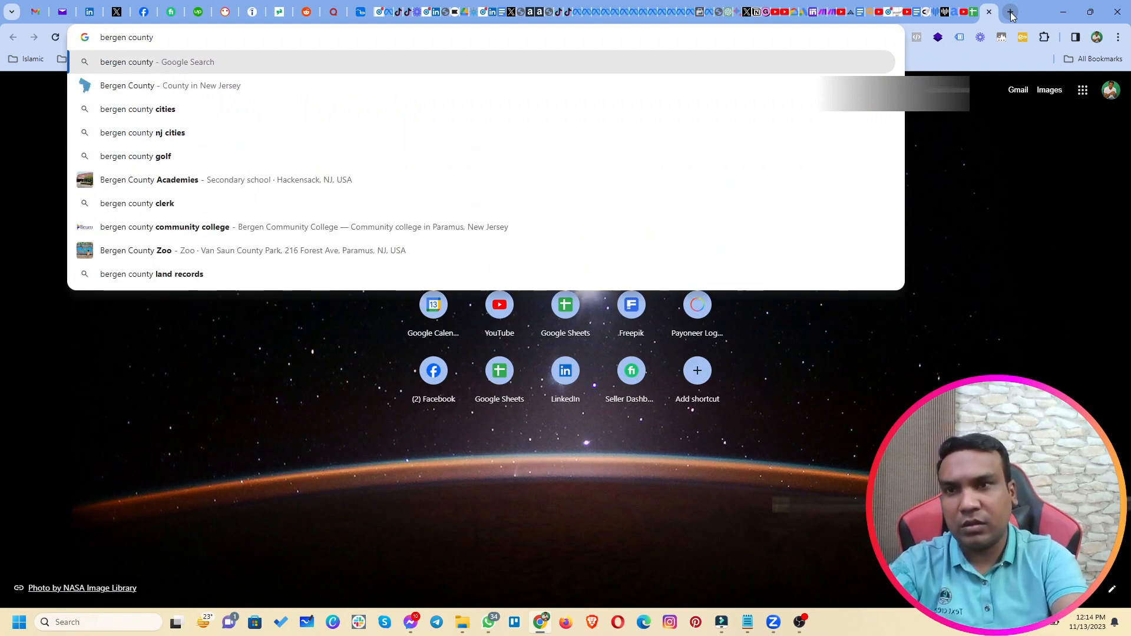
key(Return)
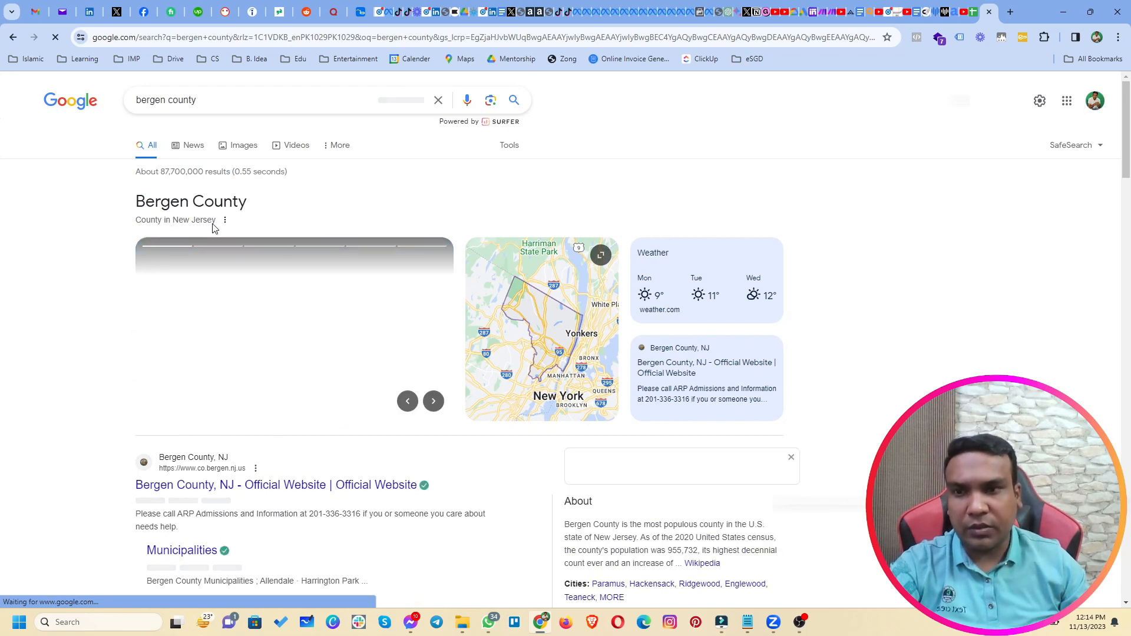
scroll(128, 463, down, 2)
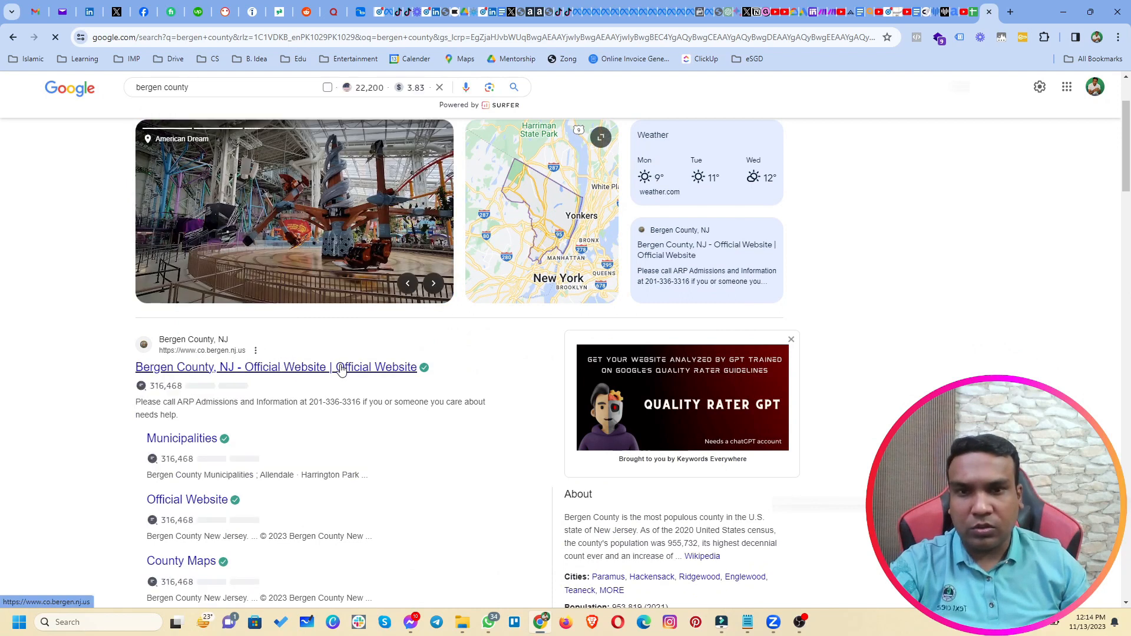
scroll(447, 400, up, 2)
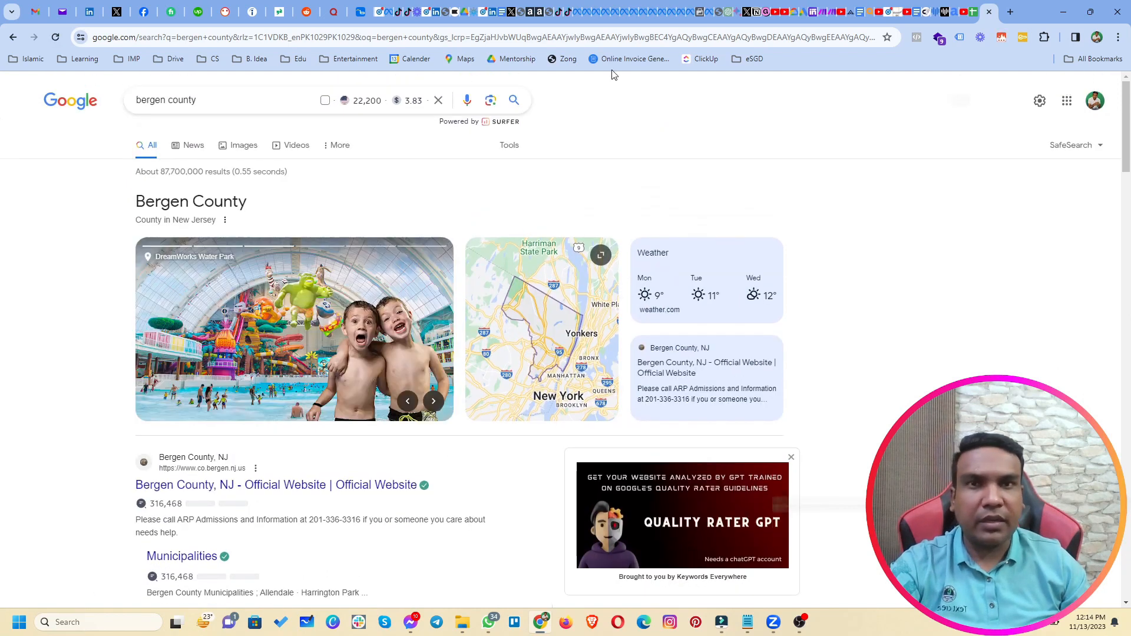
click(406, 16)
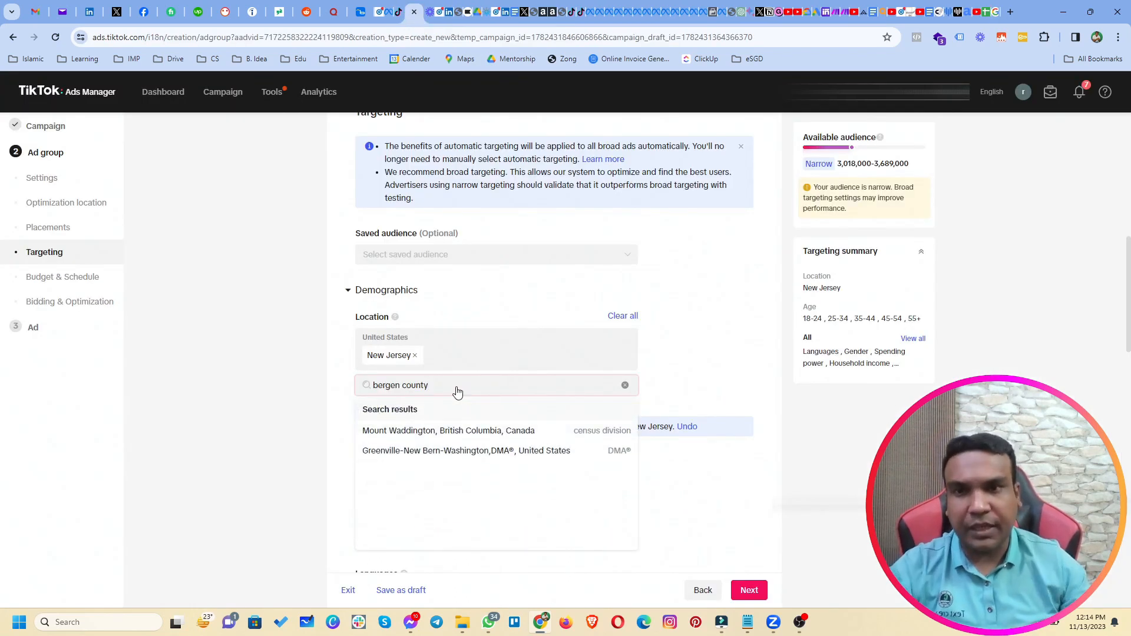
Clear the location search, keeping New Jersey targeted, and review the Gender setting.
click(330, 378)
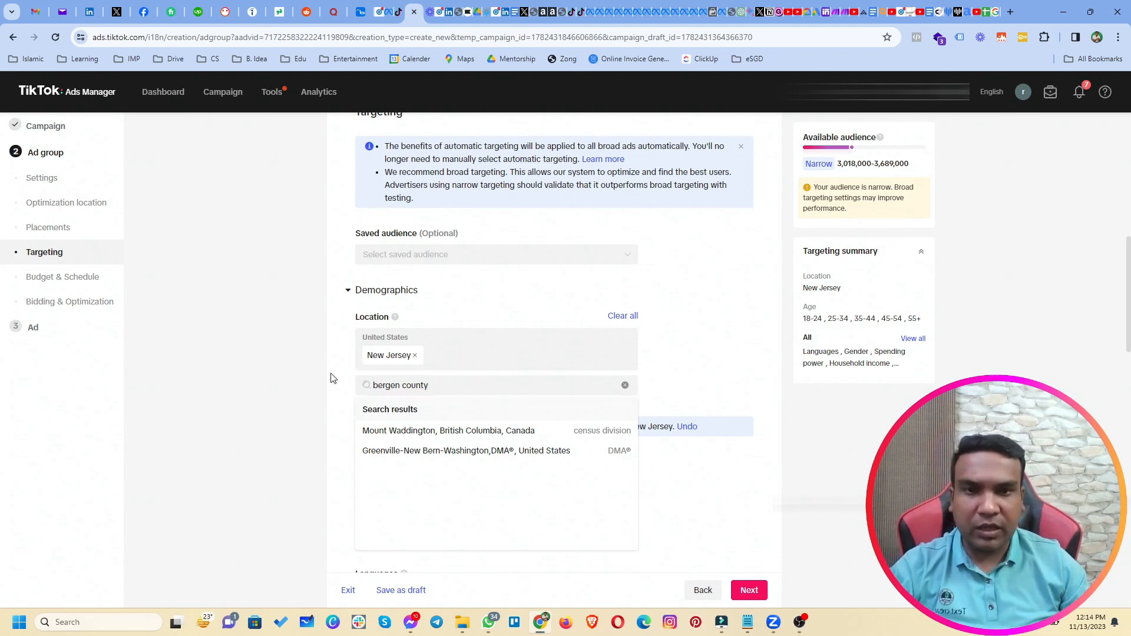
scroll(339, 455, down, 4)
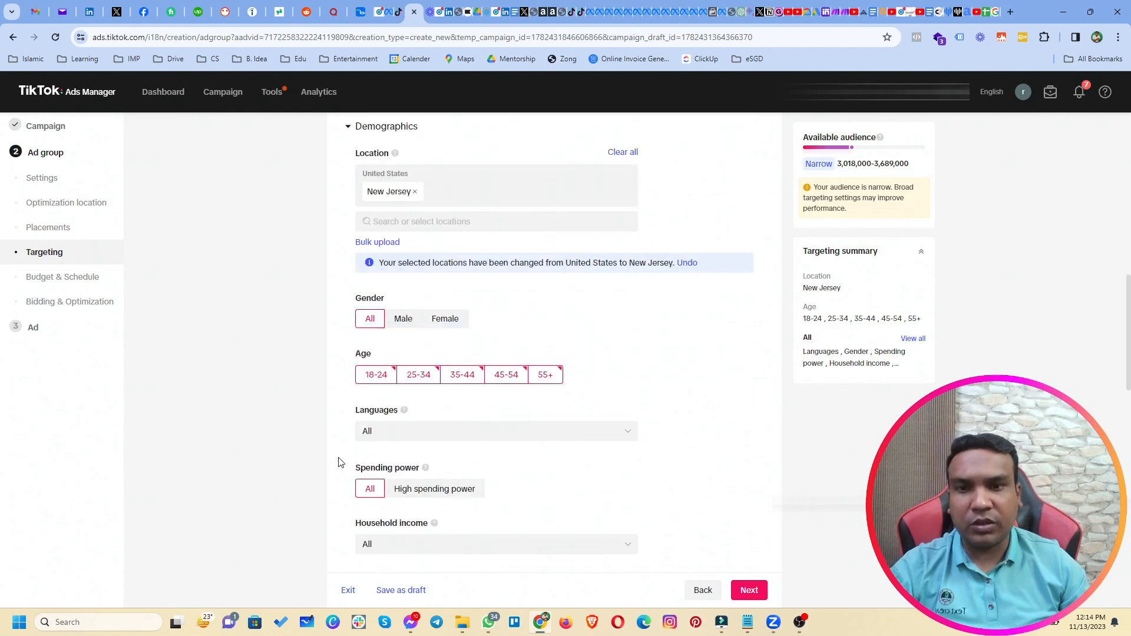
drag(357, 232, 381, 231)
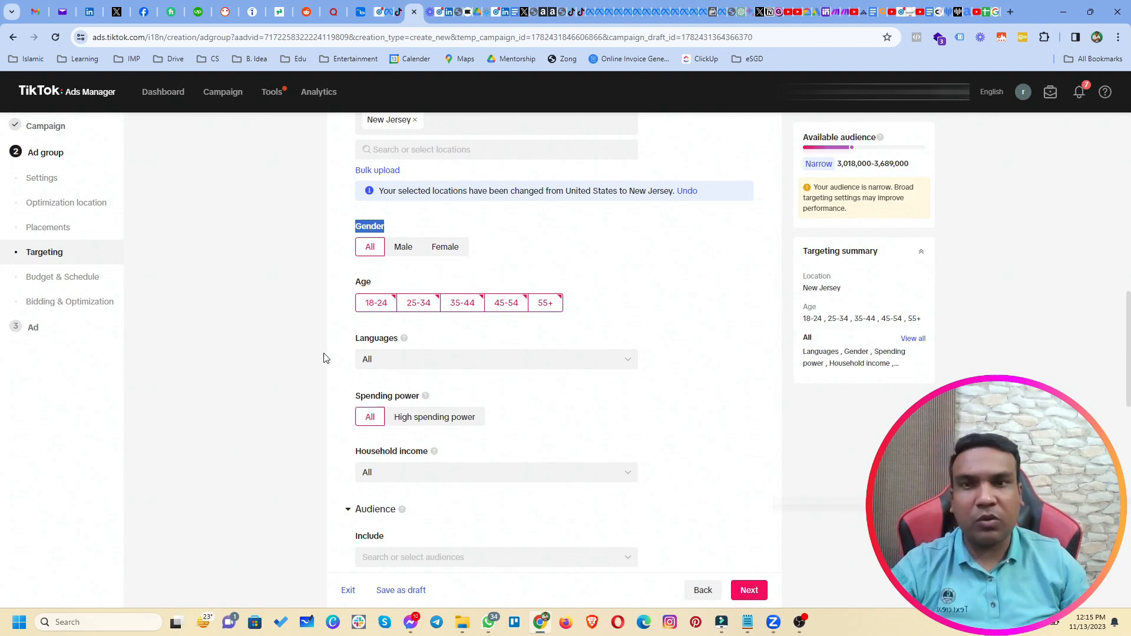
Search 'eng' in the Languages list and set language targeting to English only.
scroll(327, 377, down, 3)
scroll(330, 382, up, 1)
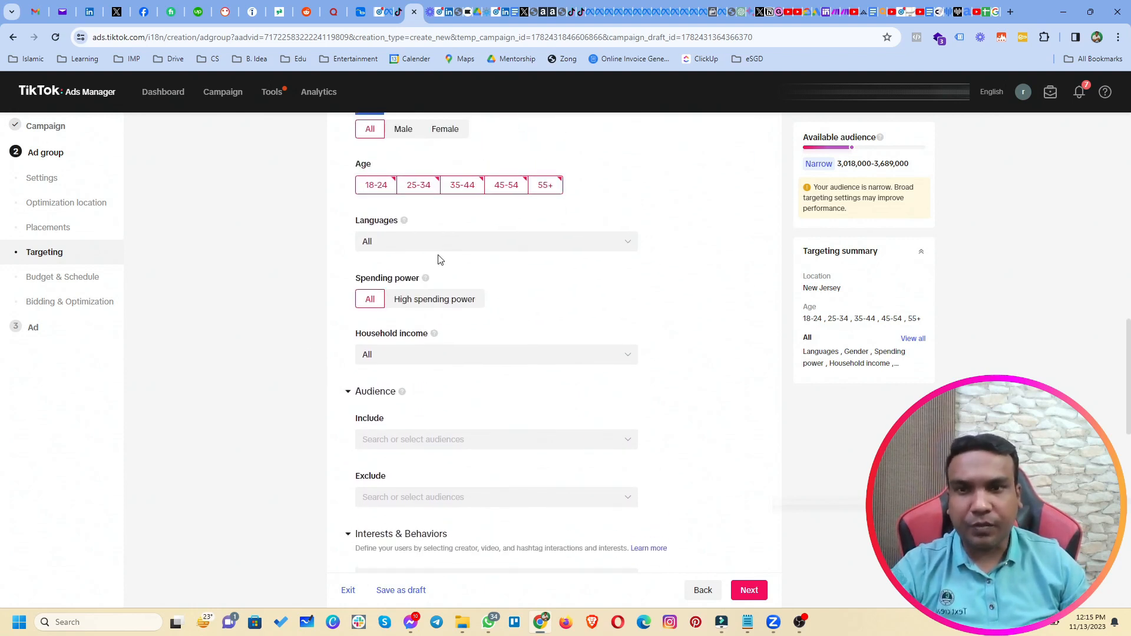
click(385, 241)
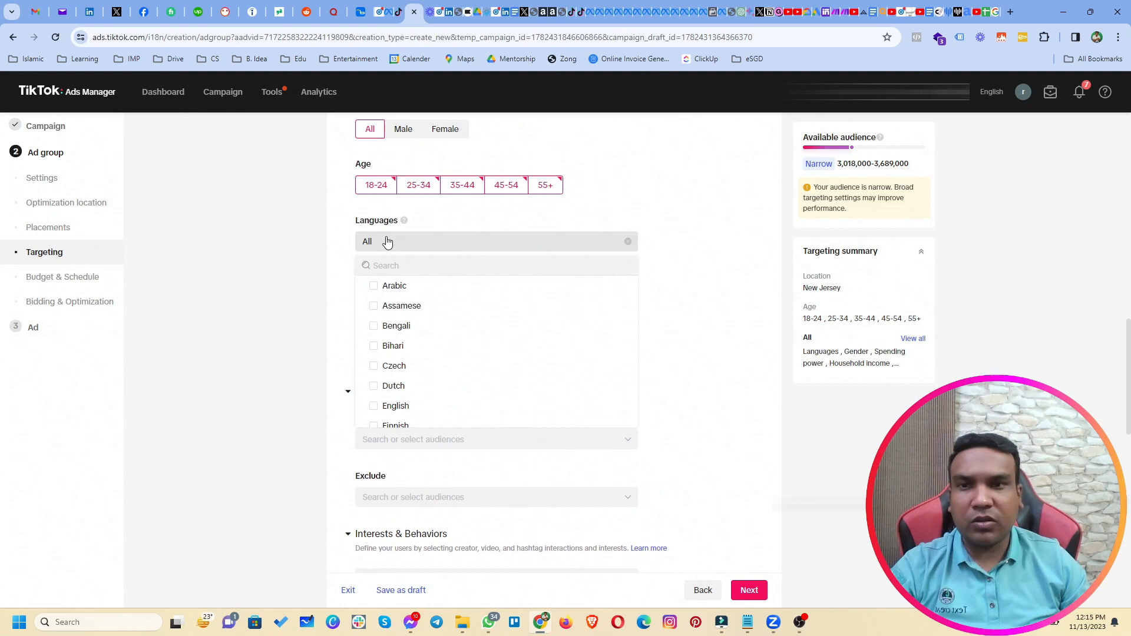
click(403, 266)
text(eng)
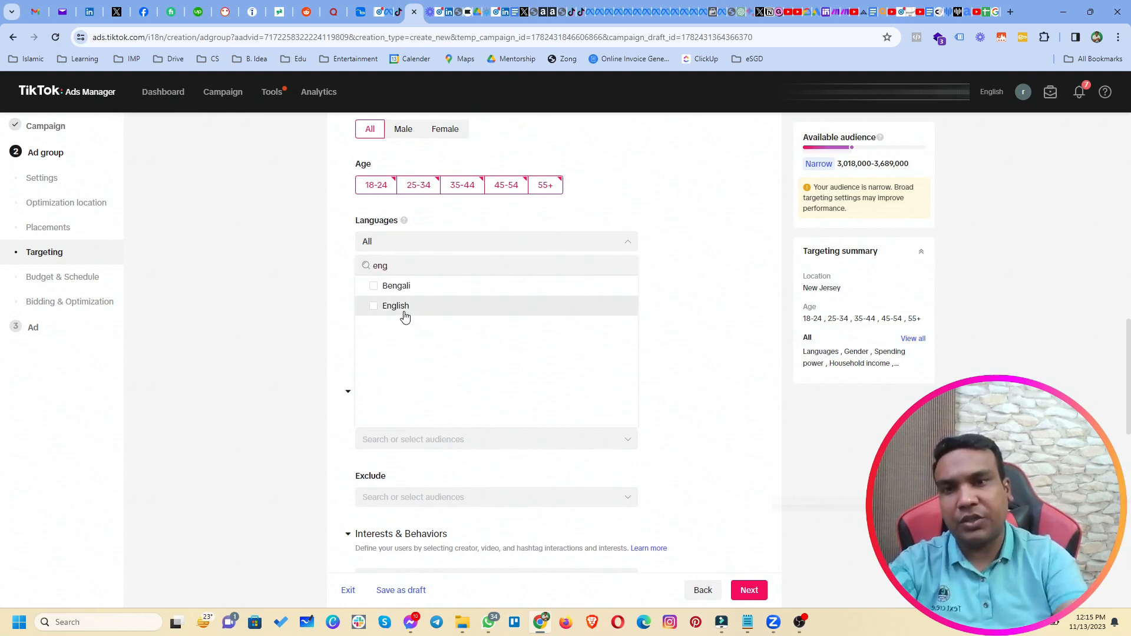
click(405, 315)
click(333, 270)
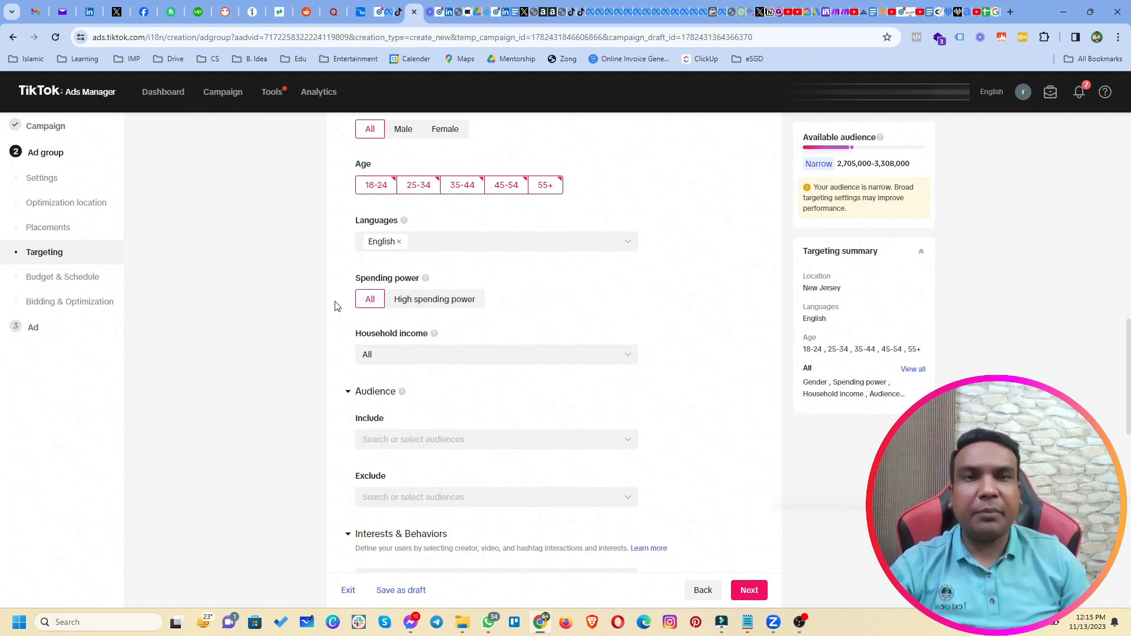
scroll(336, 306, down, 1)
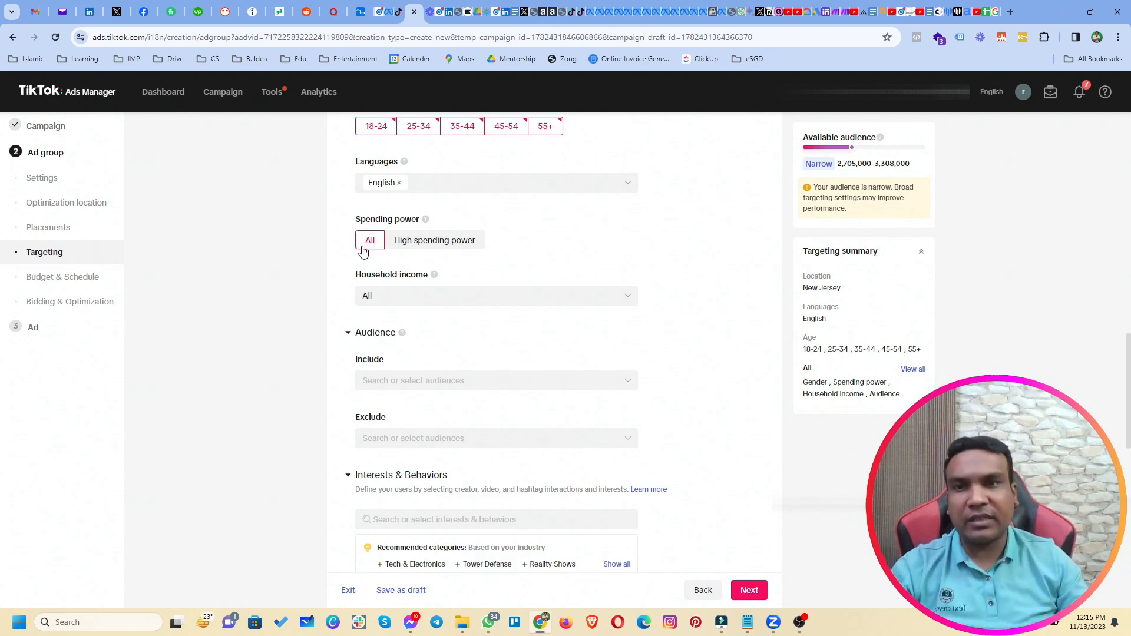
Try High spending power, leave Spending power on All, and show the Household income tiers.
click(423, 246)
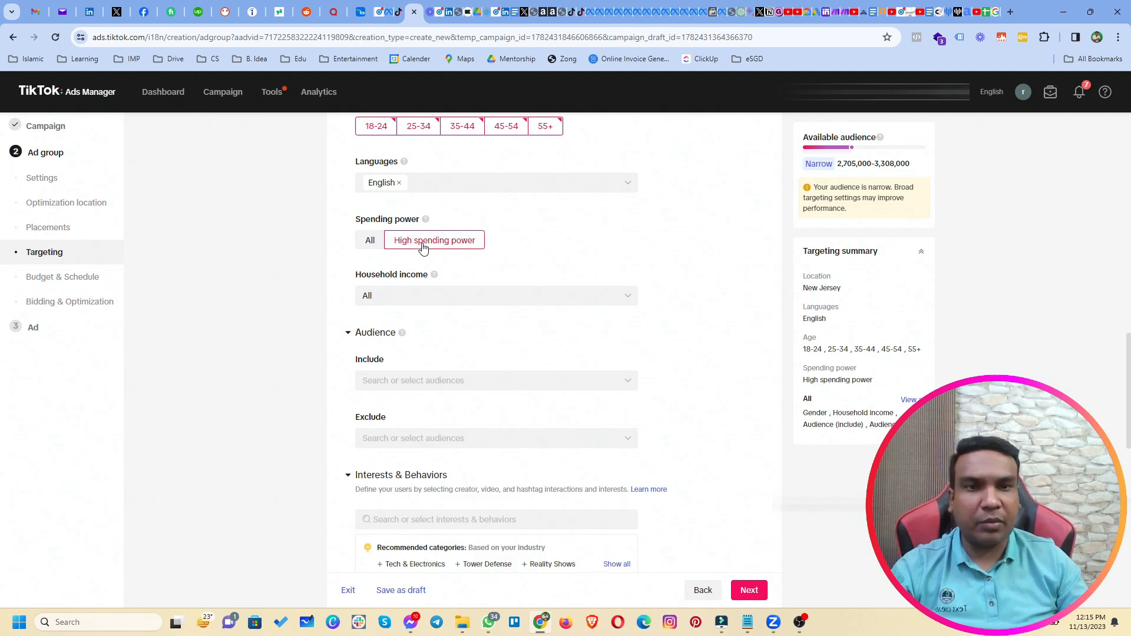
click(366, 242)
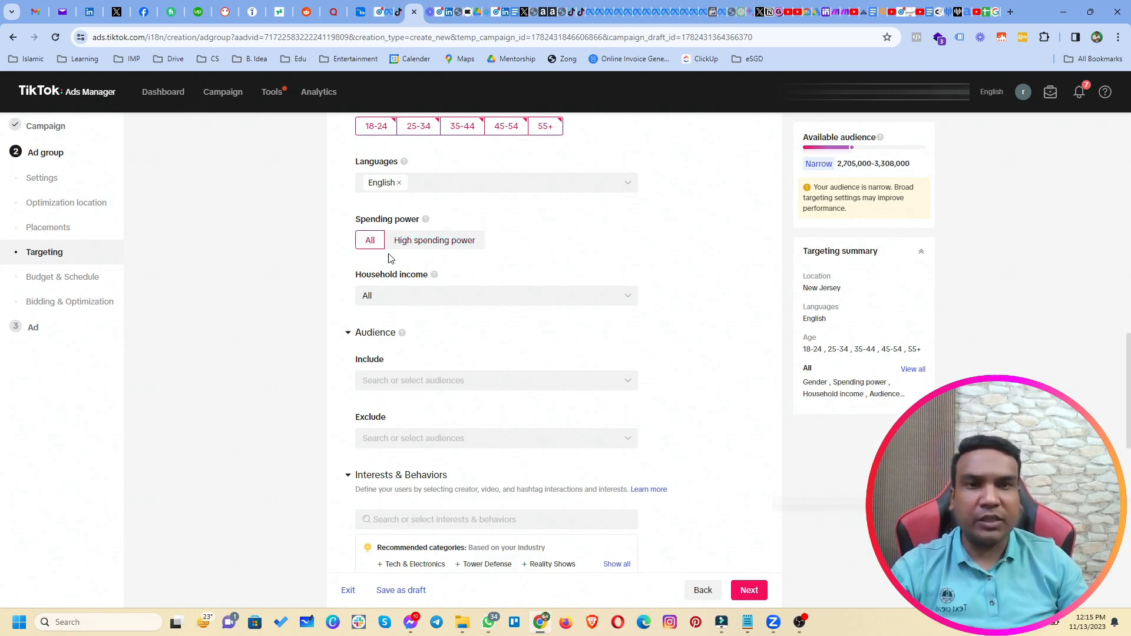
click(427, 252)
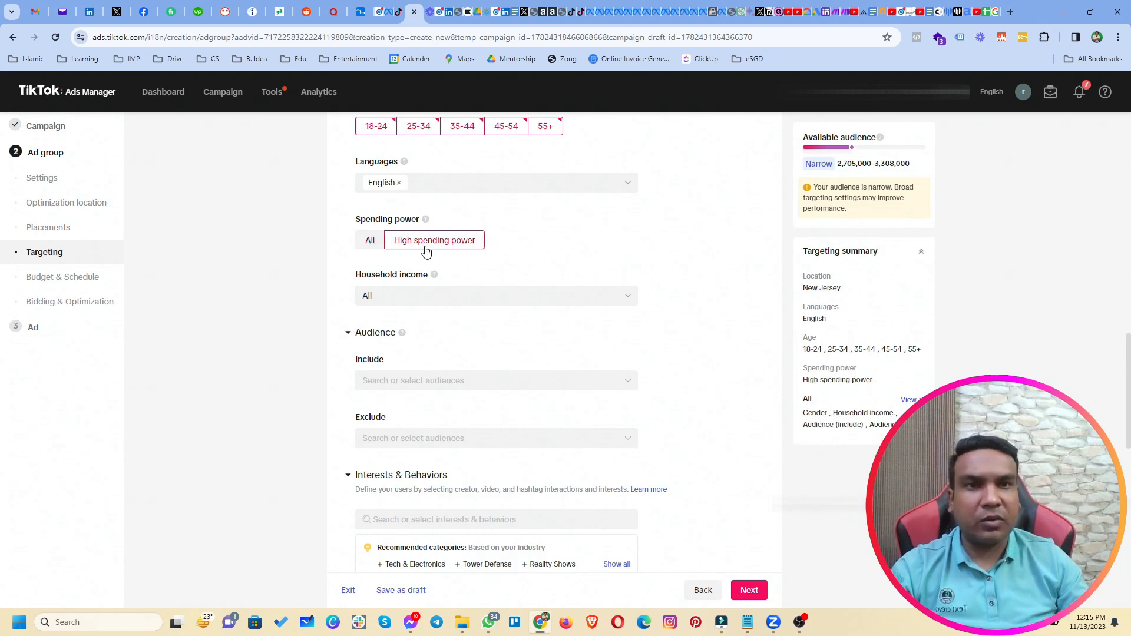
click(370, 248)
drag(347, 224, 422, 222)
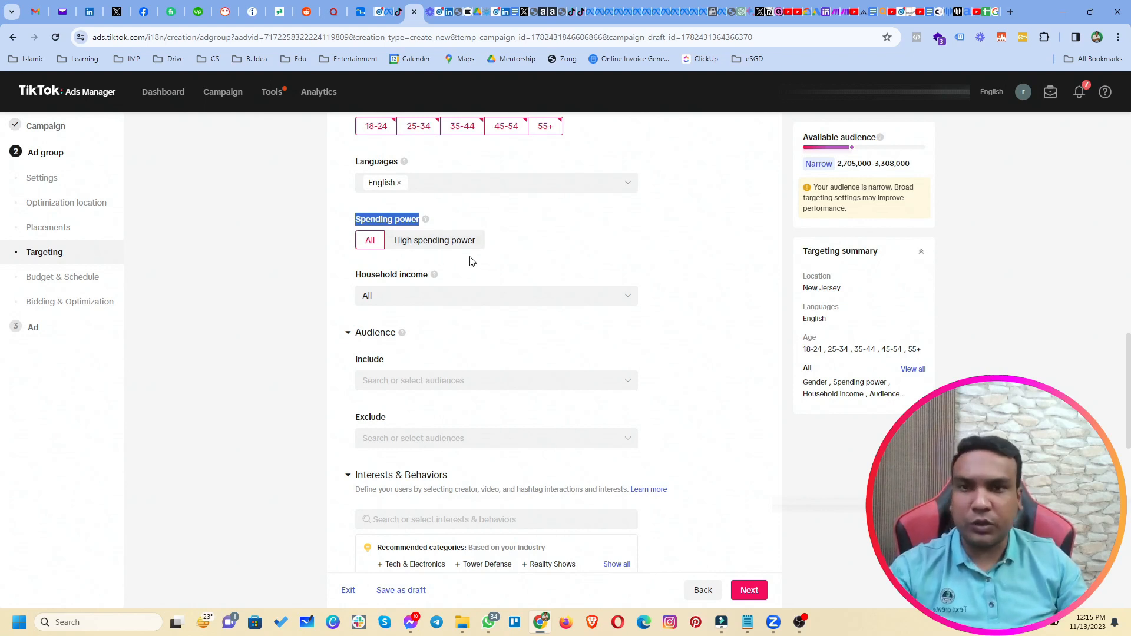
click(439, 295)
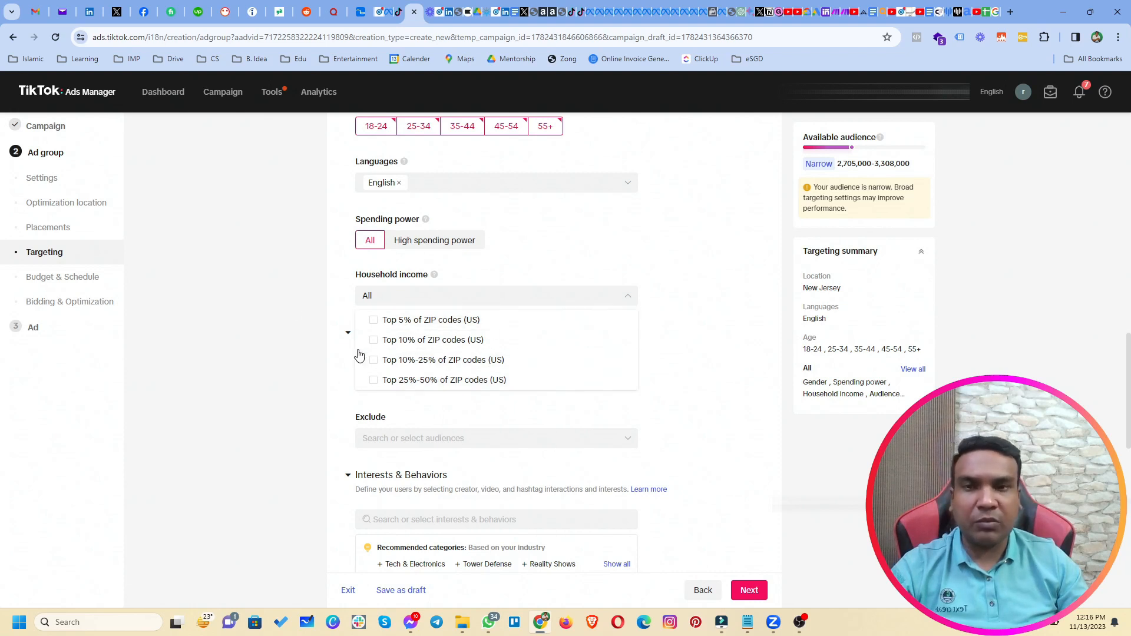
Dismiss the Household income list with nothing checked, leaving it at All, and scroll to Audience.
click(312, 300)
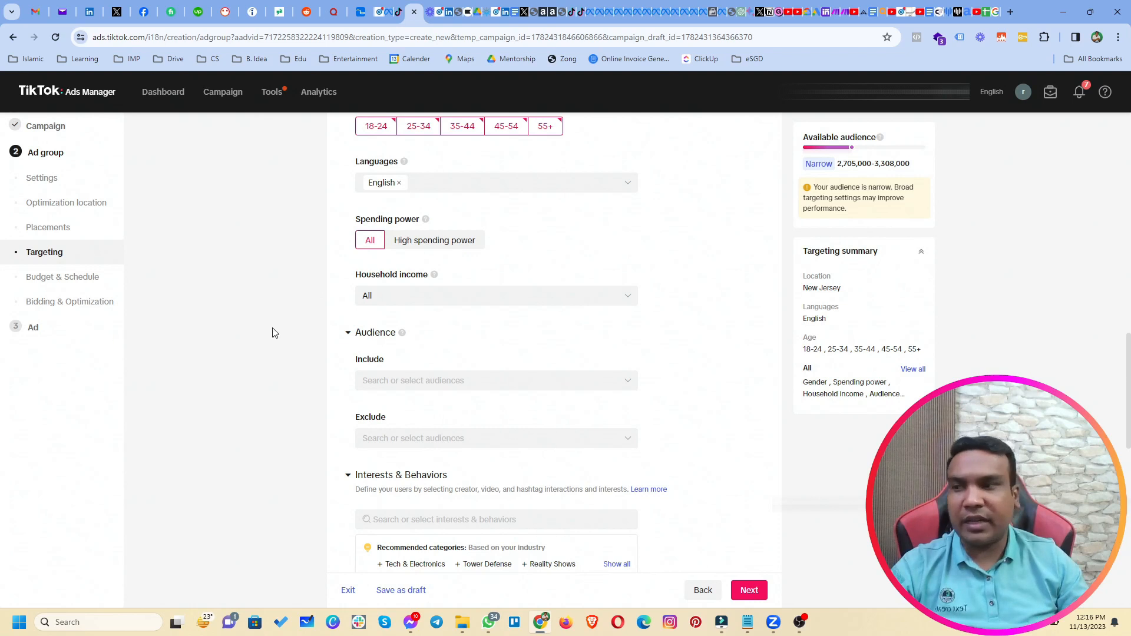
scroll(329, 341, down, 1)
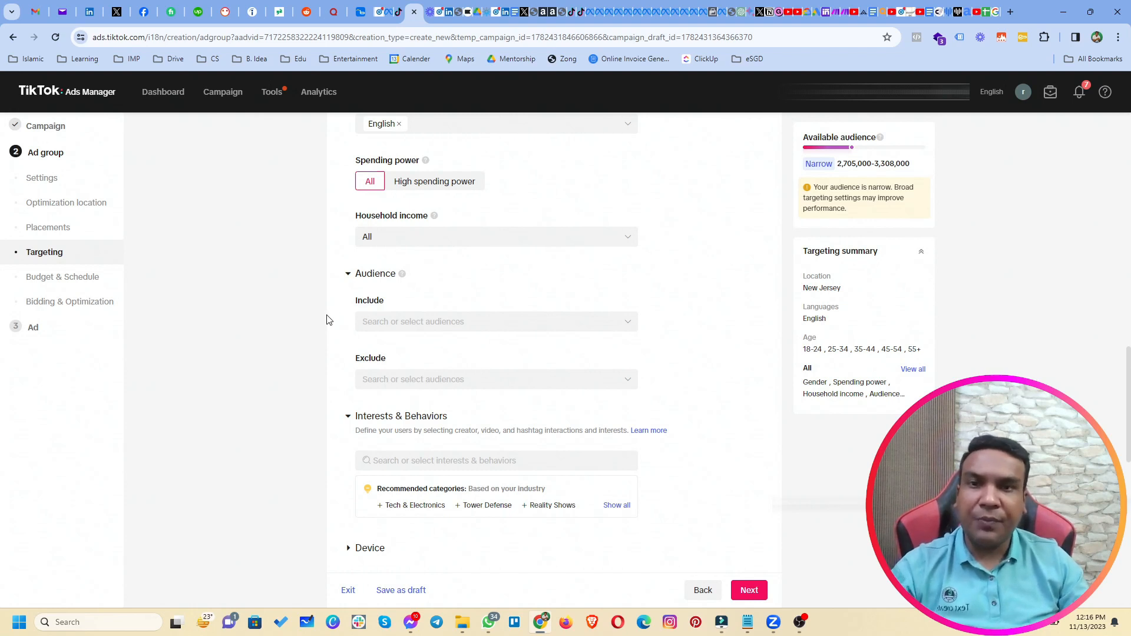
scroll(324, 326, down, 2)
Check the Audience Include list twice, find No data, and collapse the Audience section.
click(412, 202)
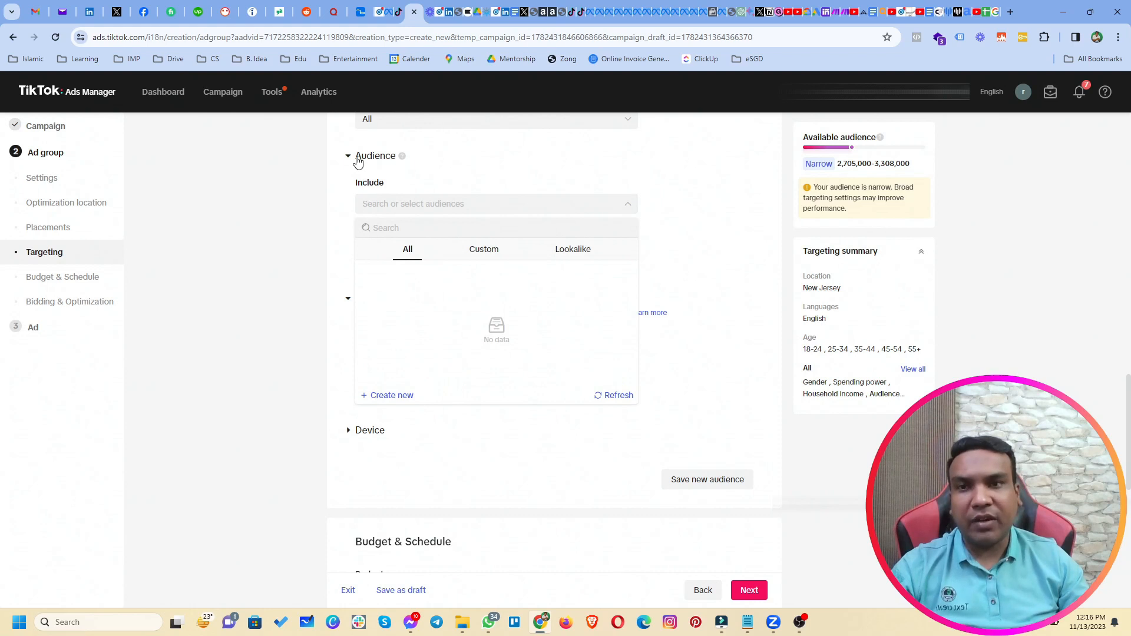
click(358, 159)
click(357, 159)
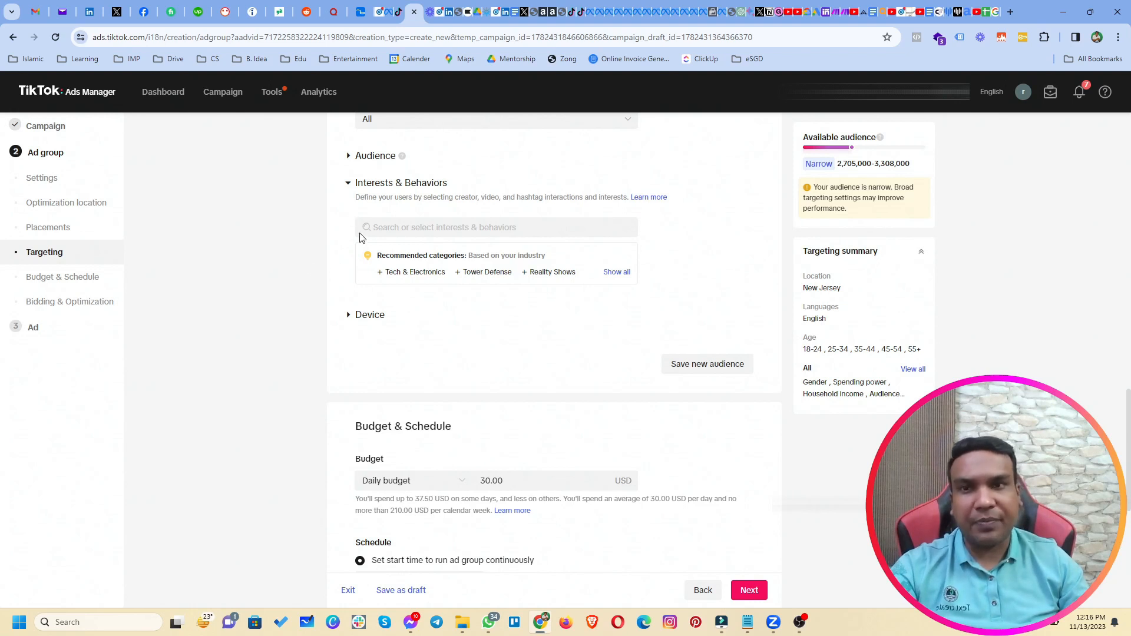
scroll(366, 241, up, 2)
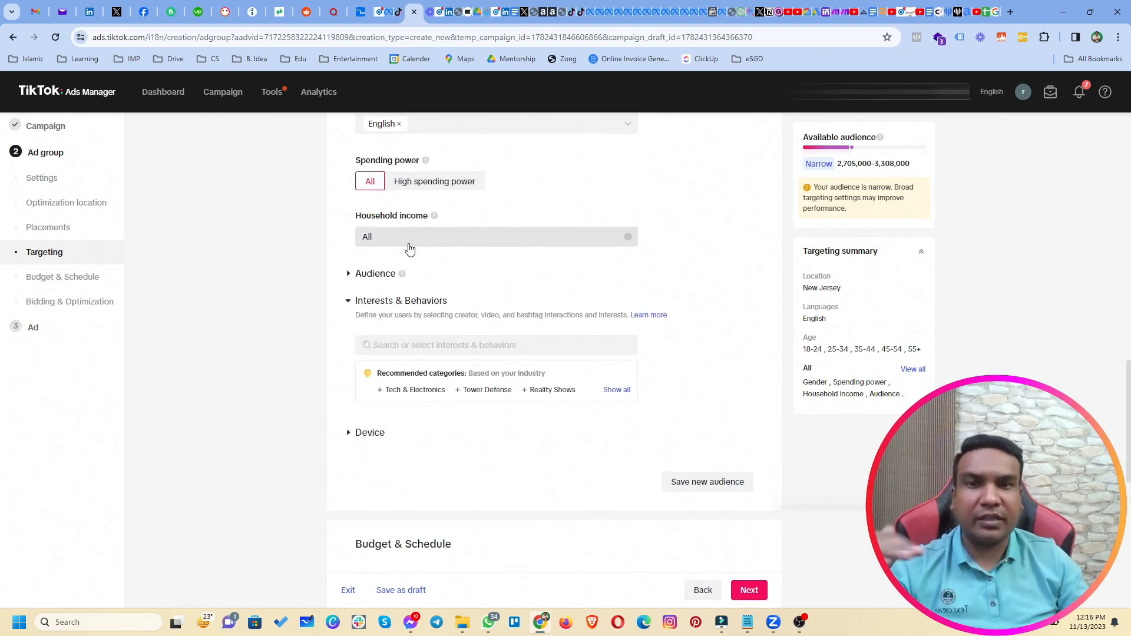
click(369, 274)
click(418, 321)
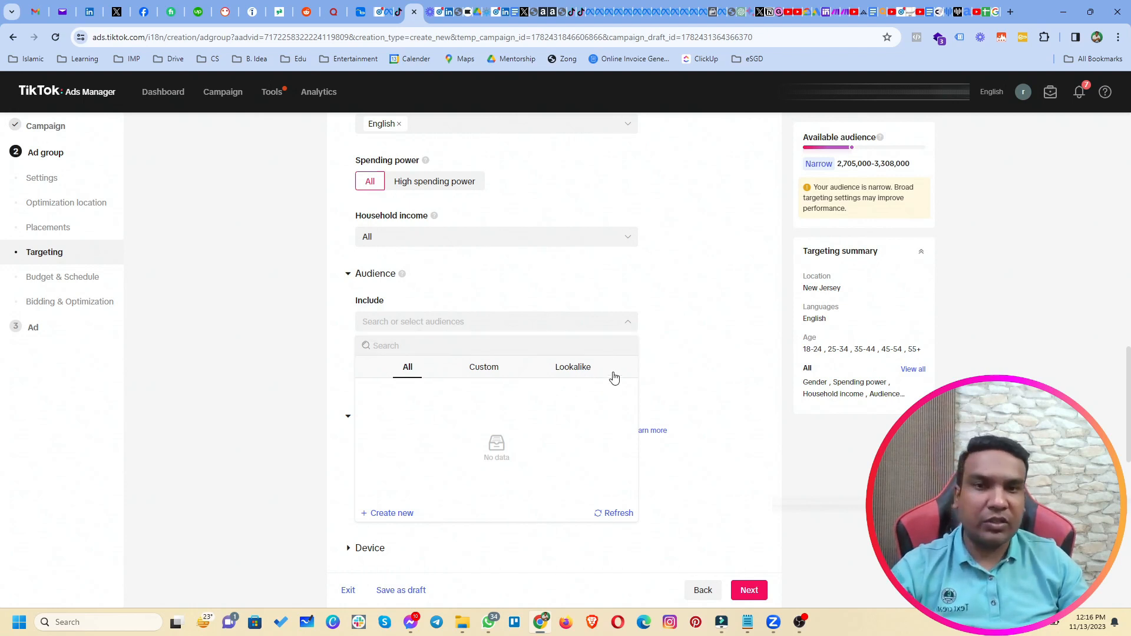
click(312, 375)
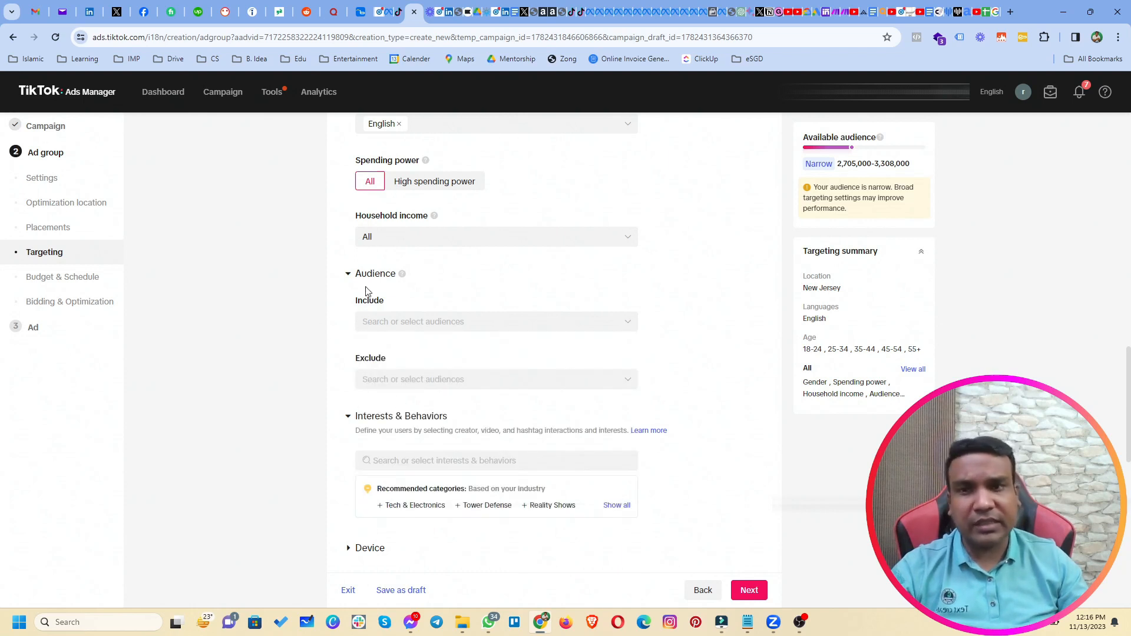
click(349, 274)
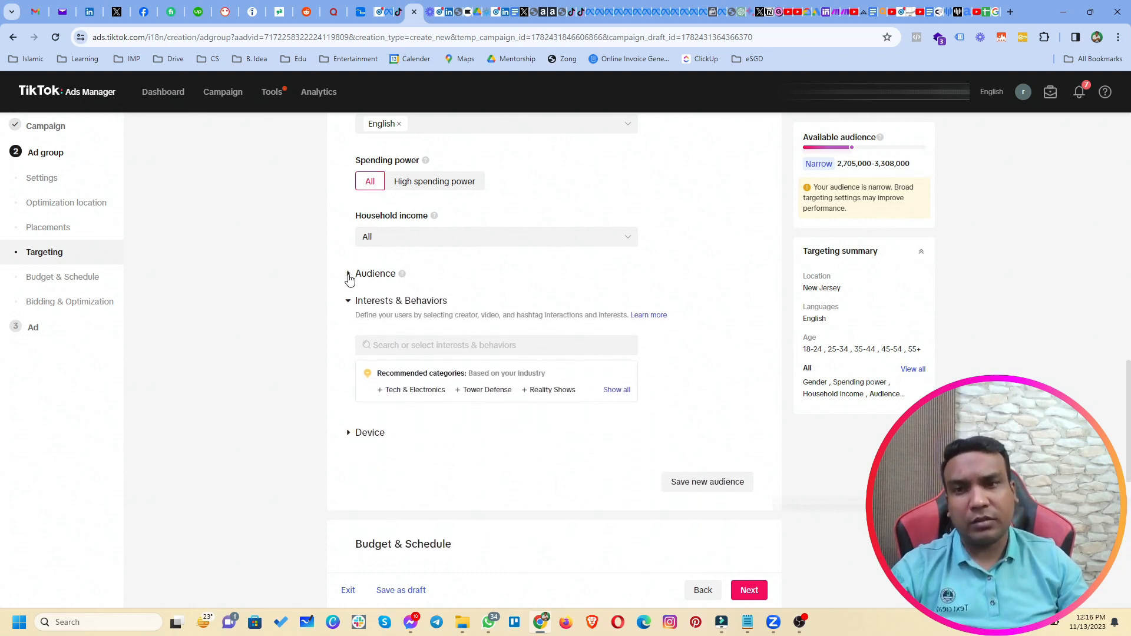
scroll(317, 337, down, 1)
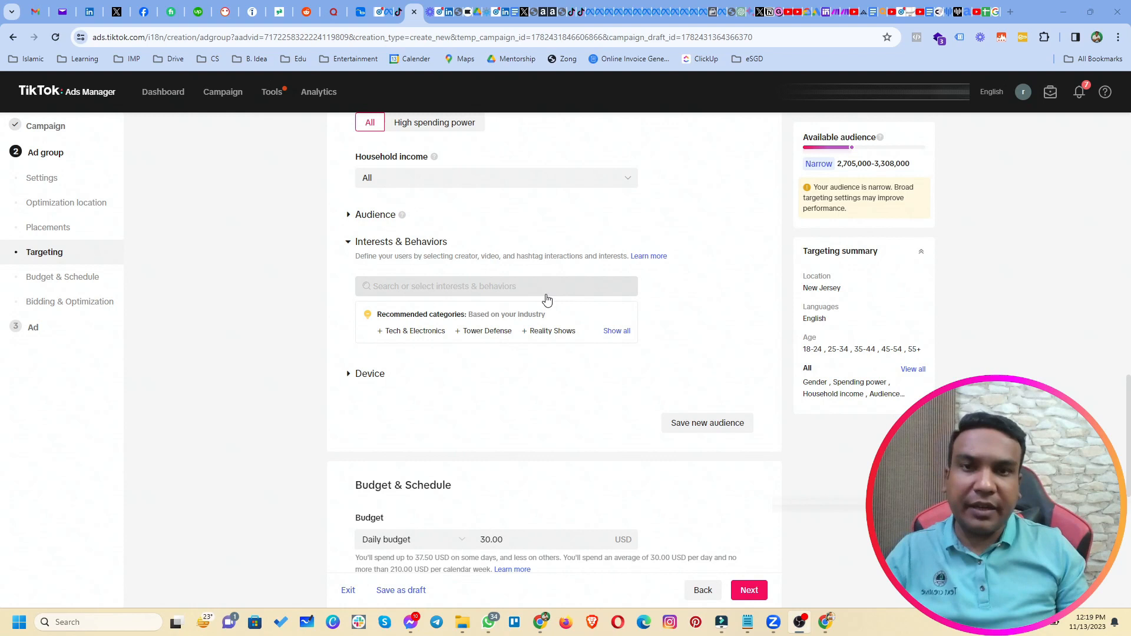
Search 'dentist' and add Dentist, Dentistry, Cosmetic dentistry and pediatric dentistry as interests.
click(547, 295)
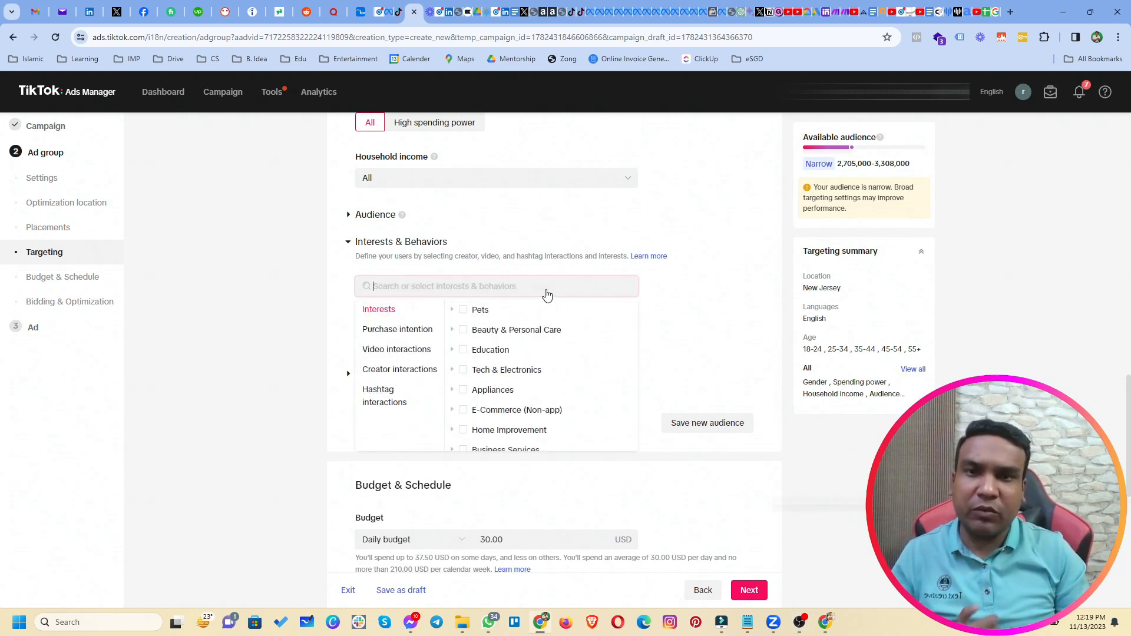
text(dent)
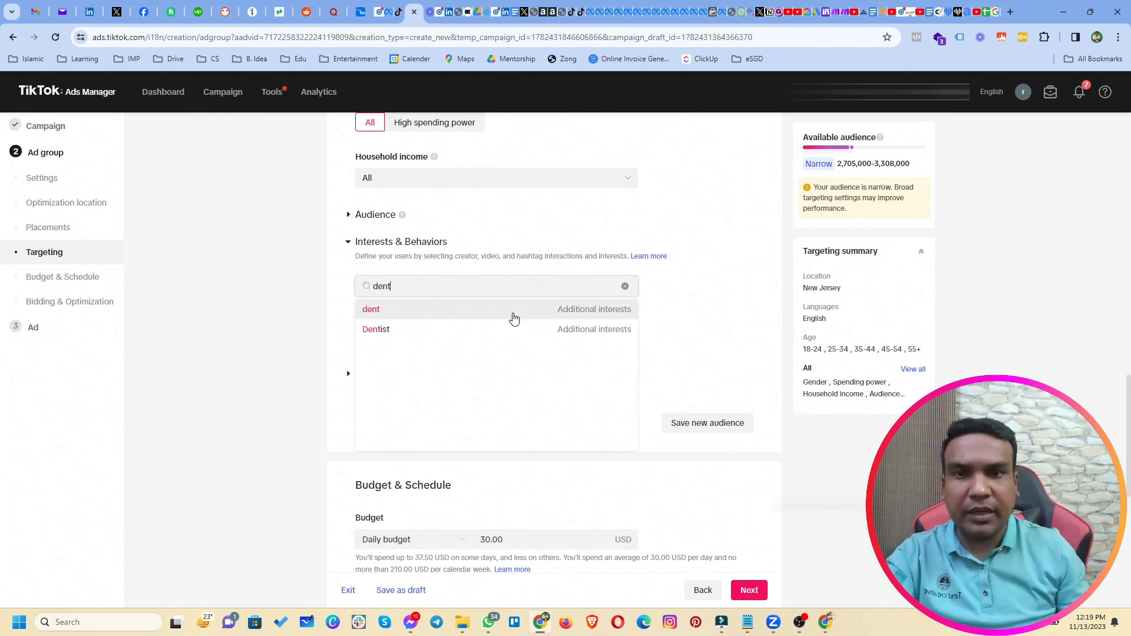
click(482, 330)
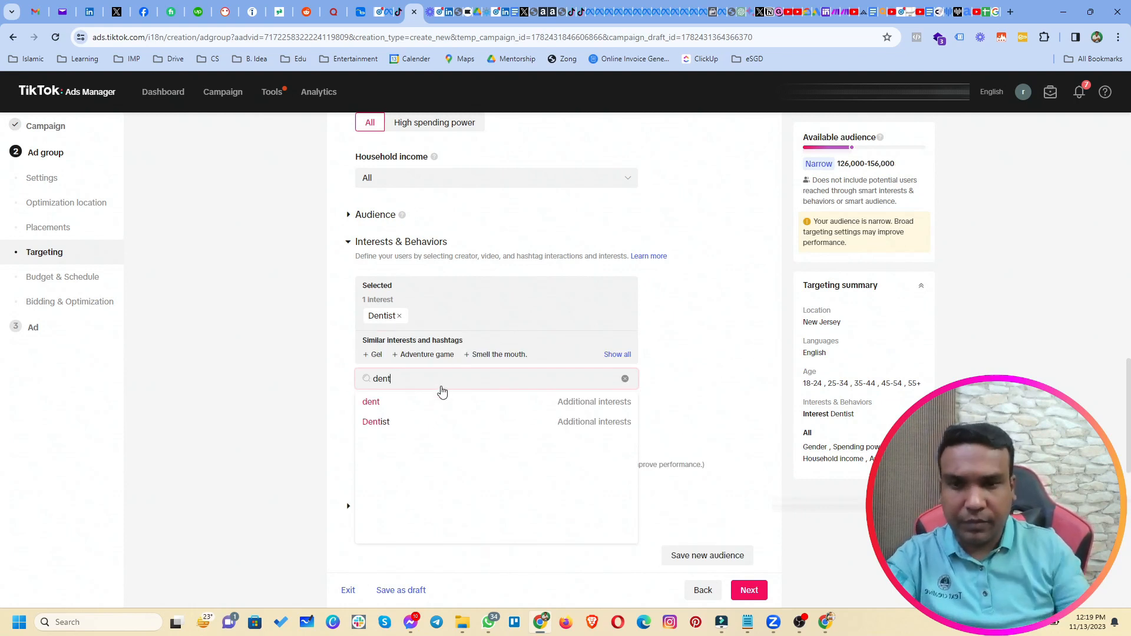
text(ist)
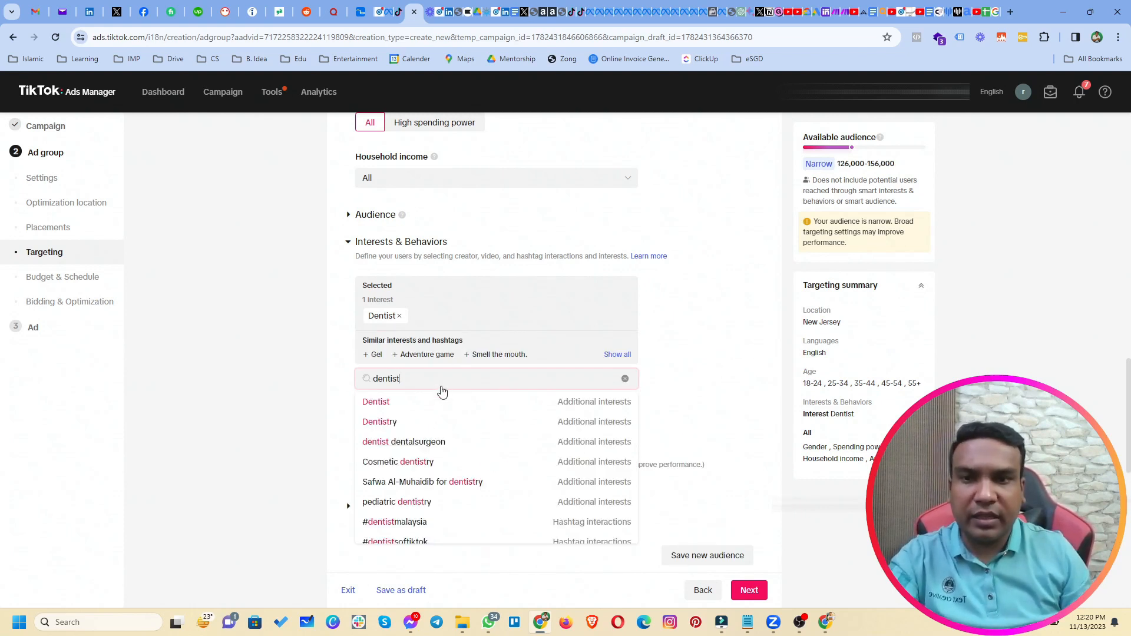
click(419, 424)
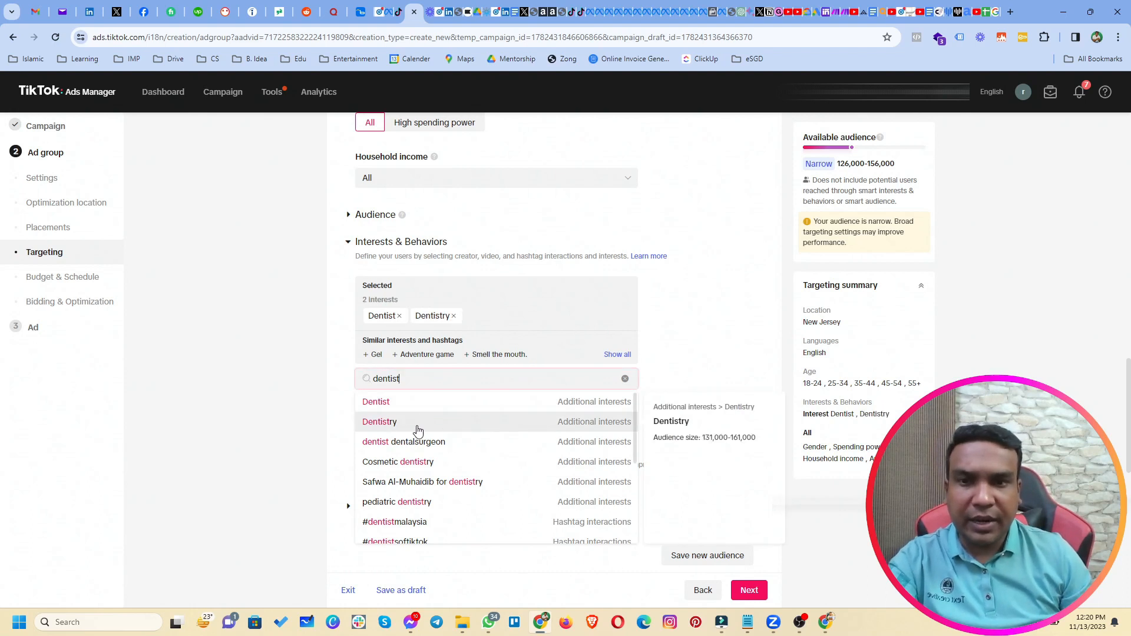
click(478, 465)
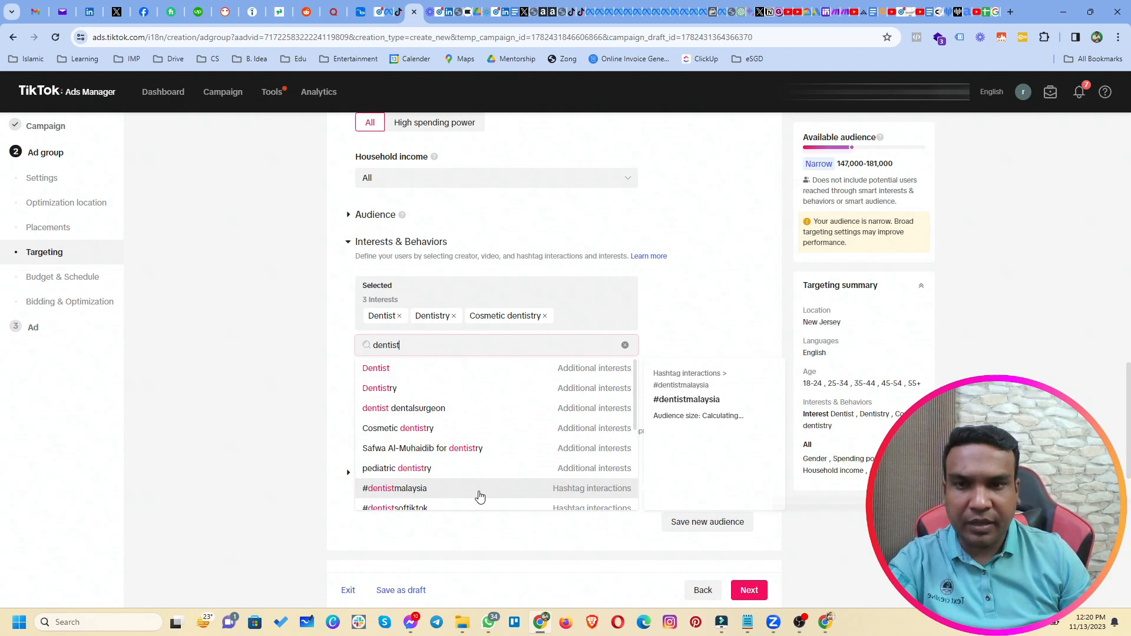
click(477, 470)
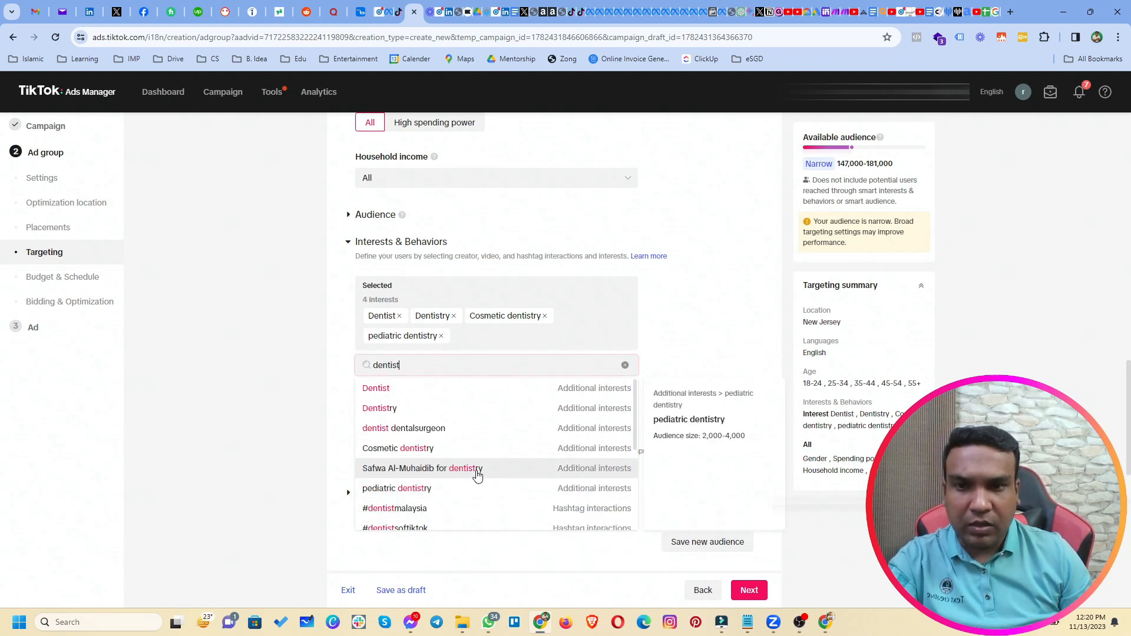
Add the #dentist hashtag interaction to the targeting.
scroll(497, 459, down, 5)
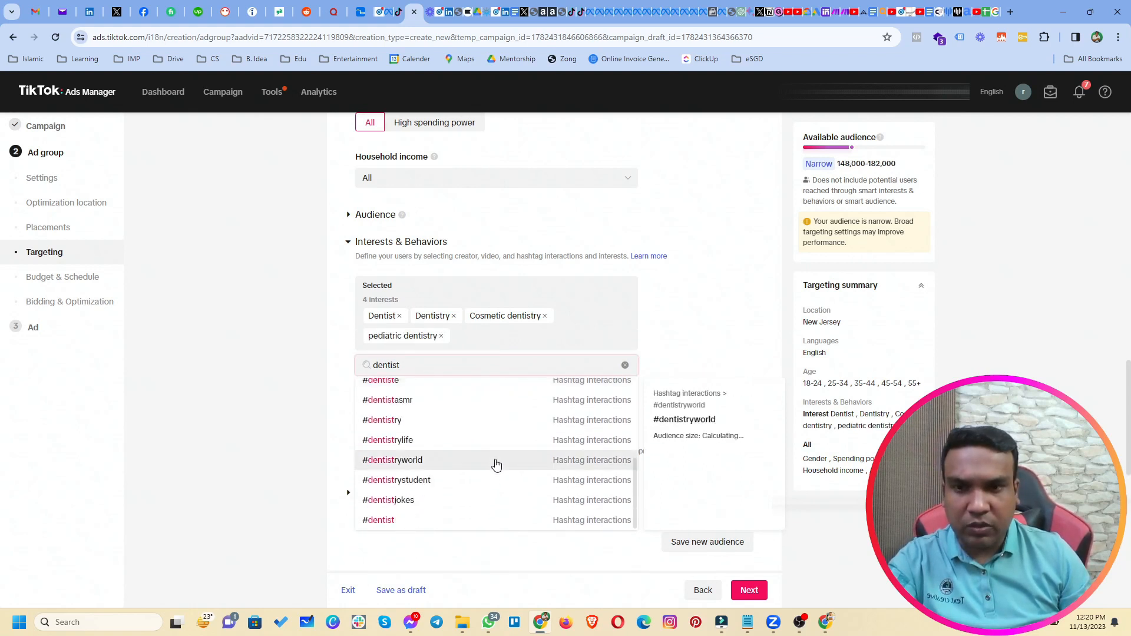
scroll(496, 466, down, 3)
scroll(457, 318, up, 2)
scroll(448, 344, down, 2)
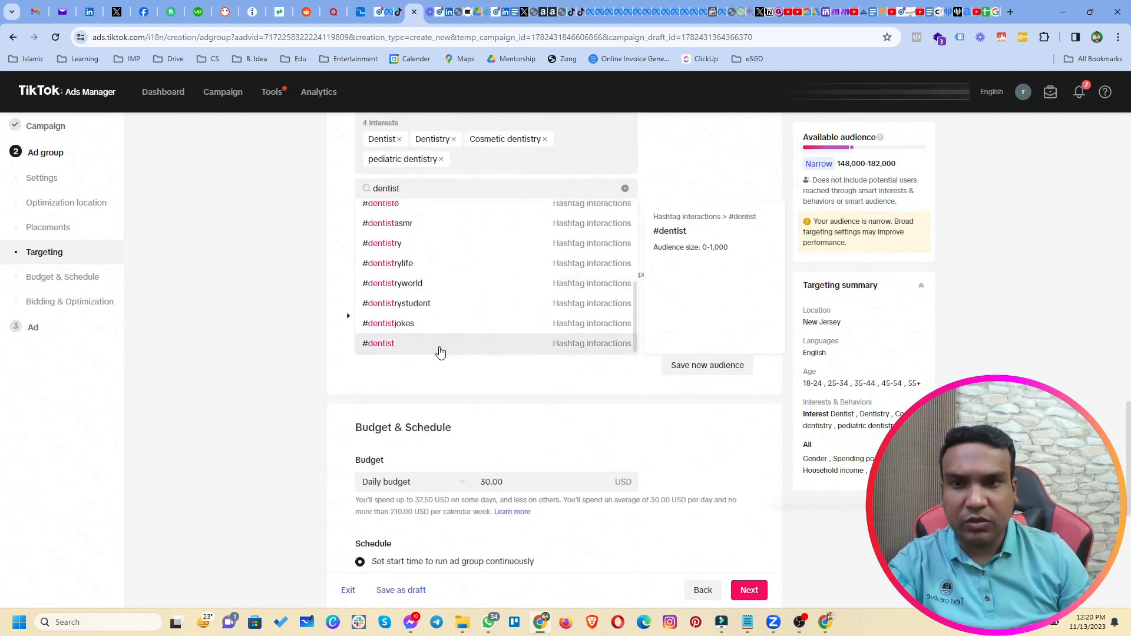
click(440, 353)
scroll(440, 318, up, 6)
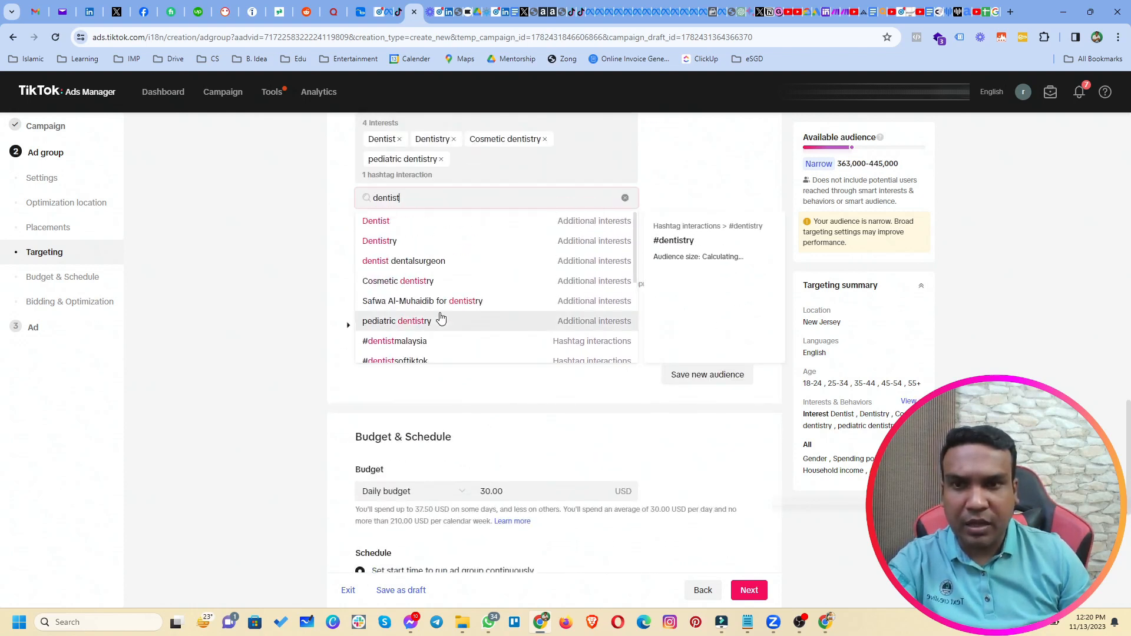
scroll(418, 327, up, 5)
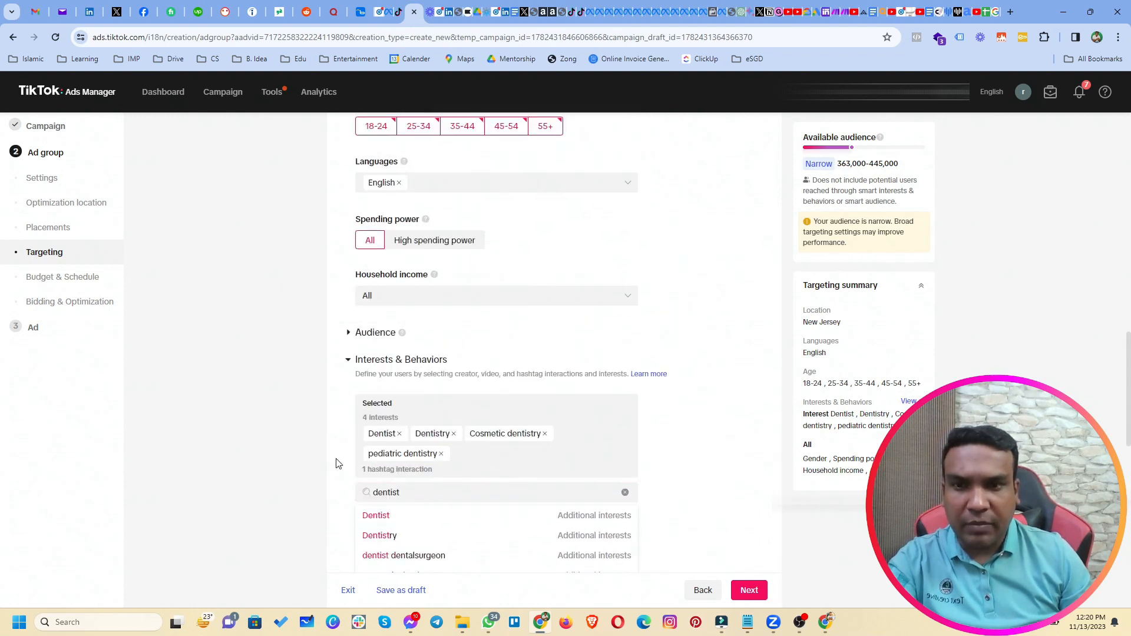
Close the interest suggestions and review the Recommended categories under Interests & Behaviors.
click(337, 462)
scroll(340, 457, down, 3)
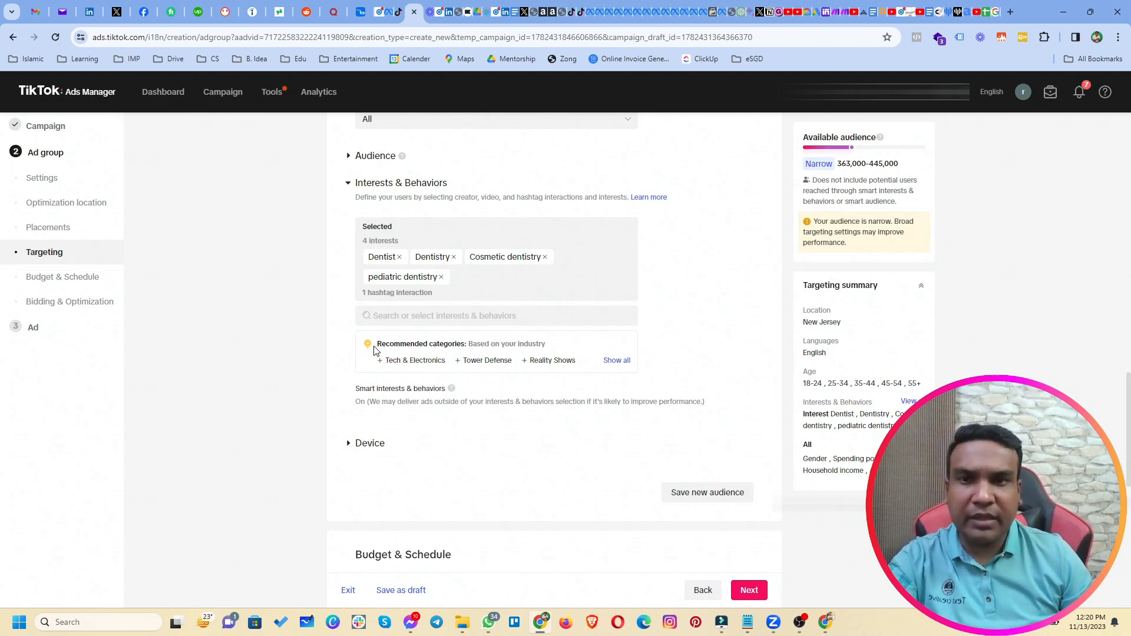
drag(378, 346, 478, 335)
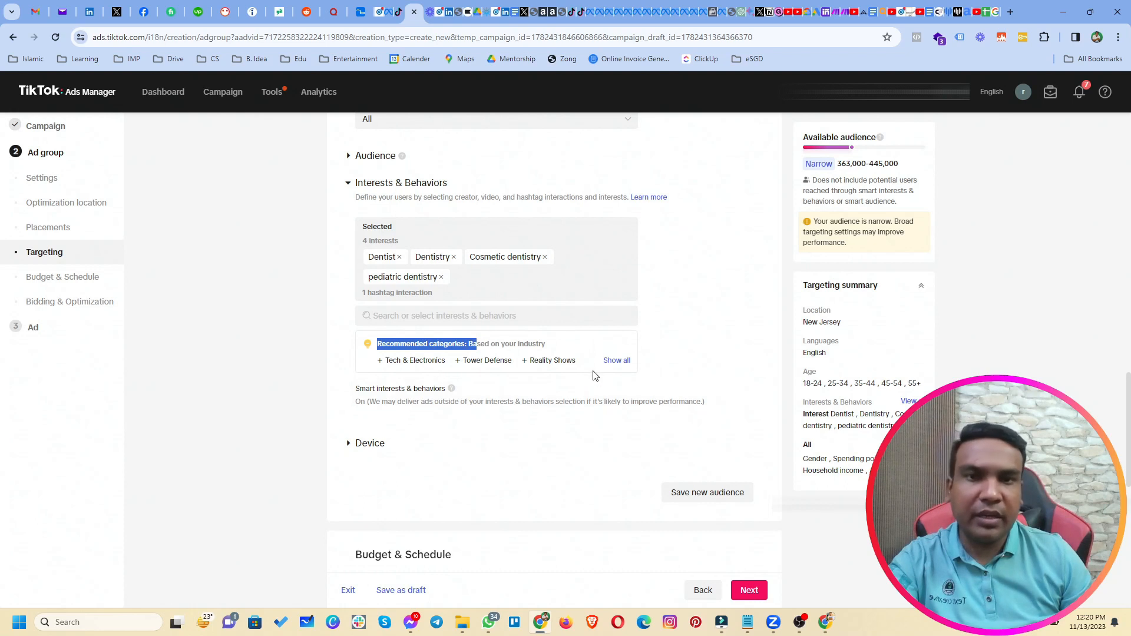
mouse_move(449, 392)
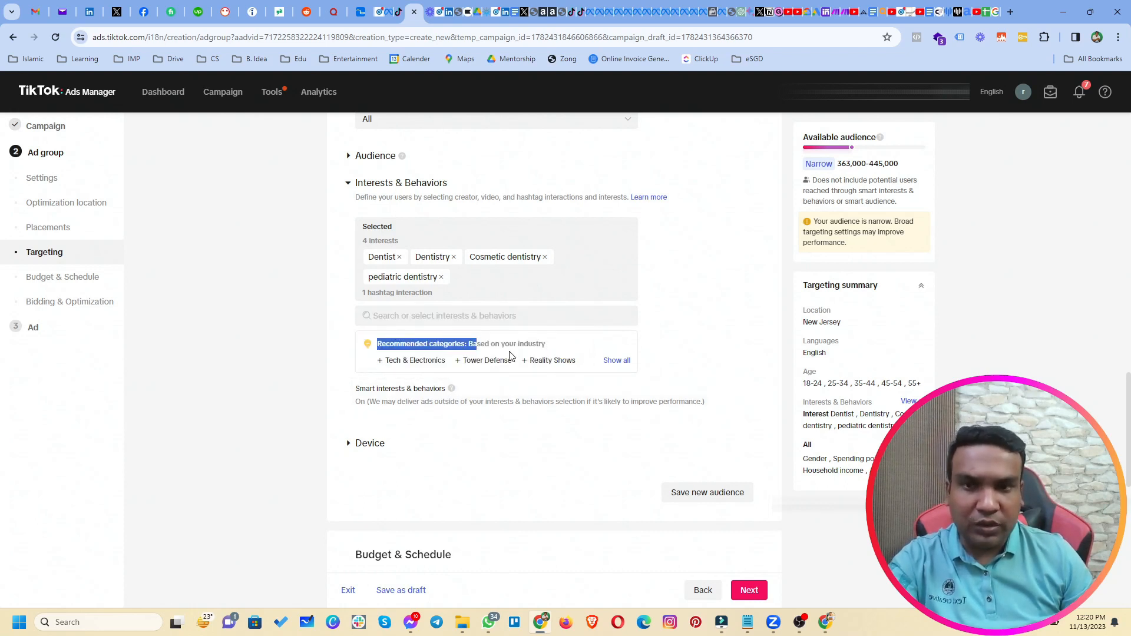
Search 'smile', add Smile and confident smile as interests, then clear the search box.
click(447, 321)
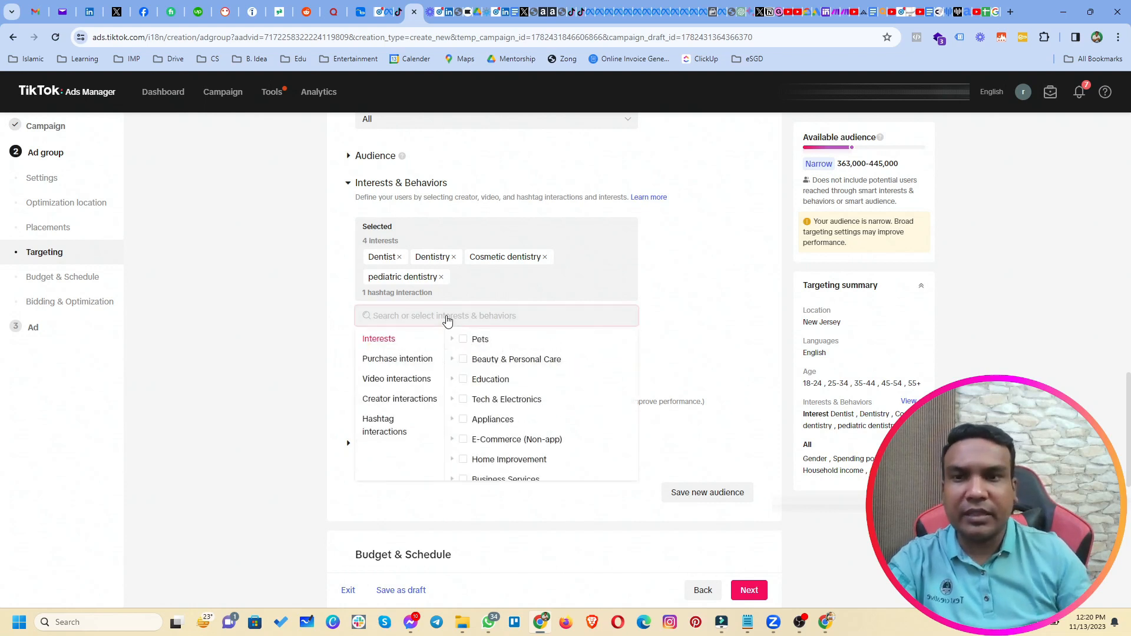
text(e)
text(s)
key(BackSpace)
key(BackSpace)
text(smile)
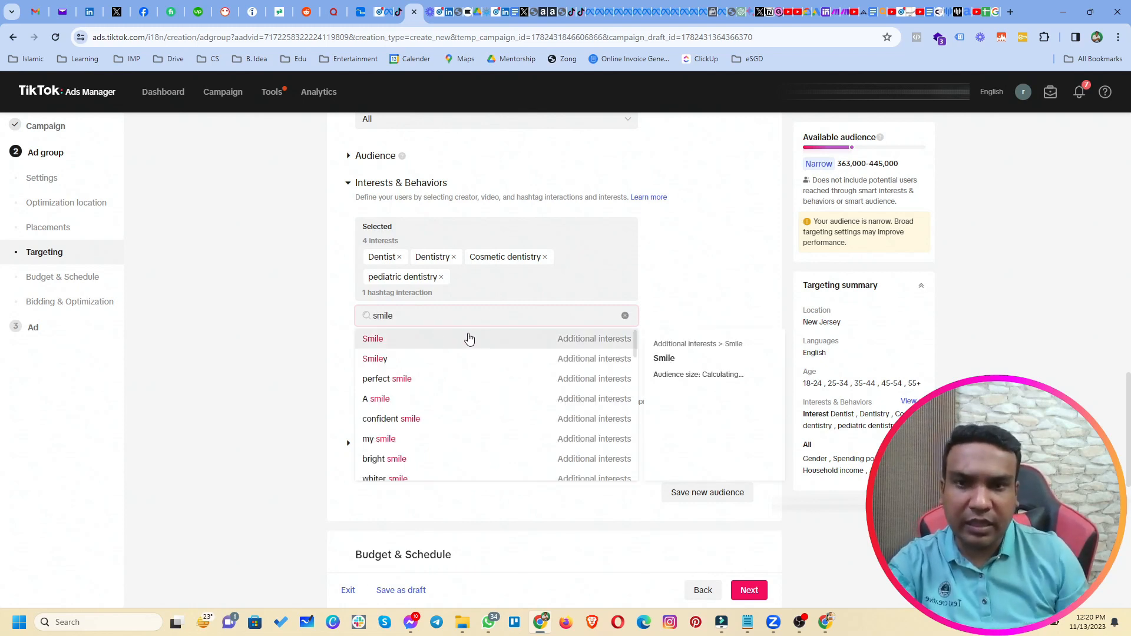
click(468, 338)
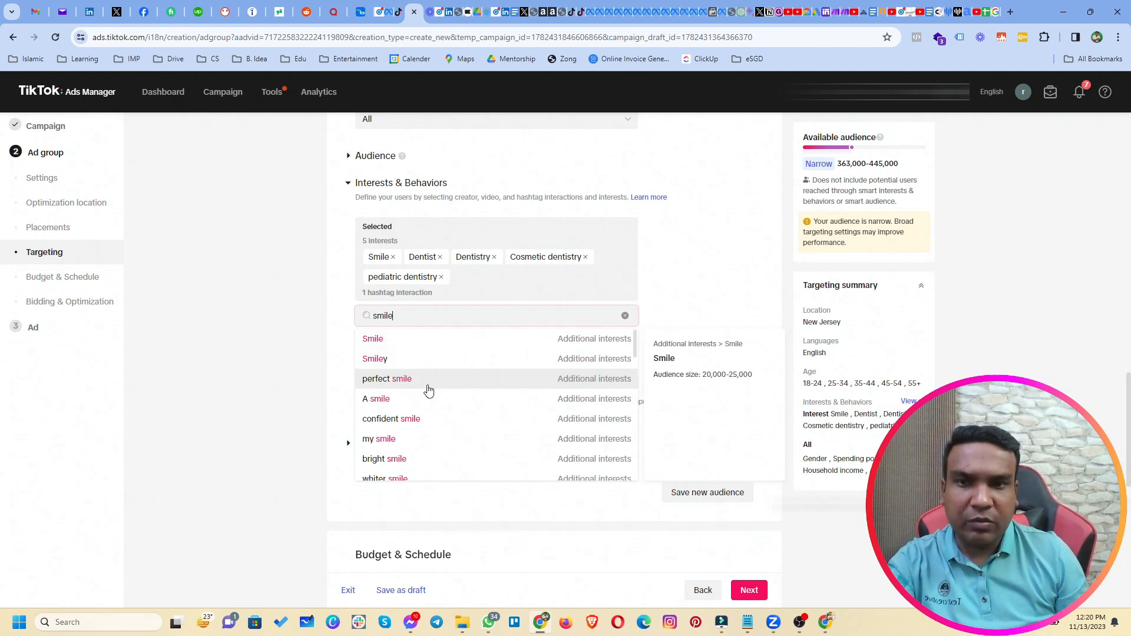
click(428, 418)
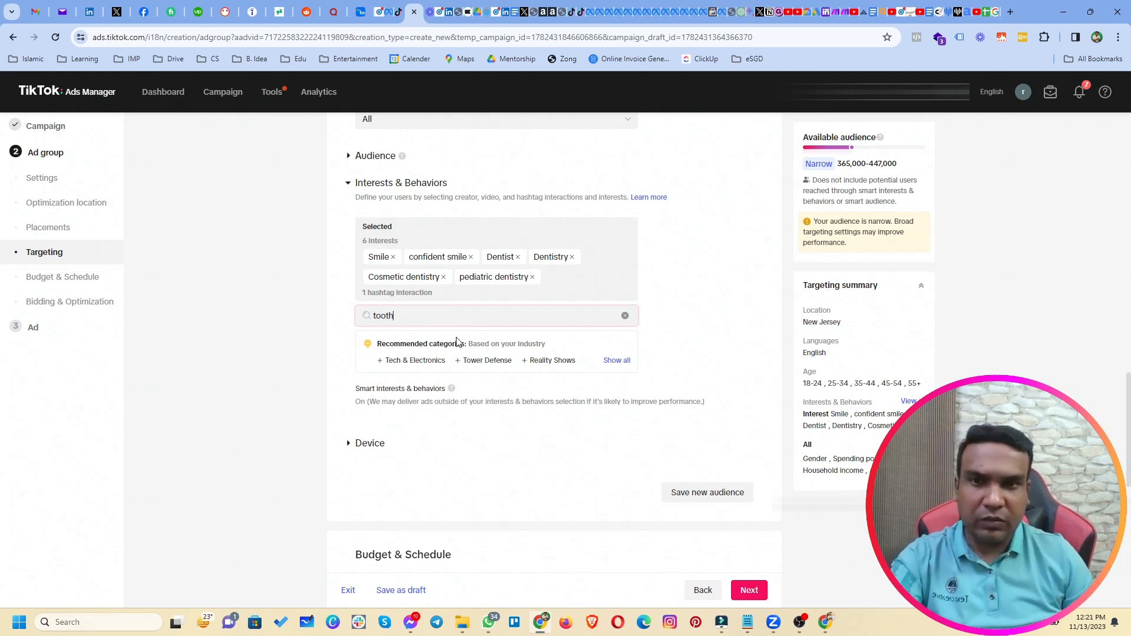
key(ctrl+a)
text(e)
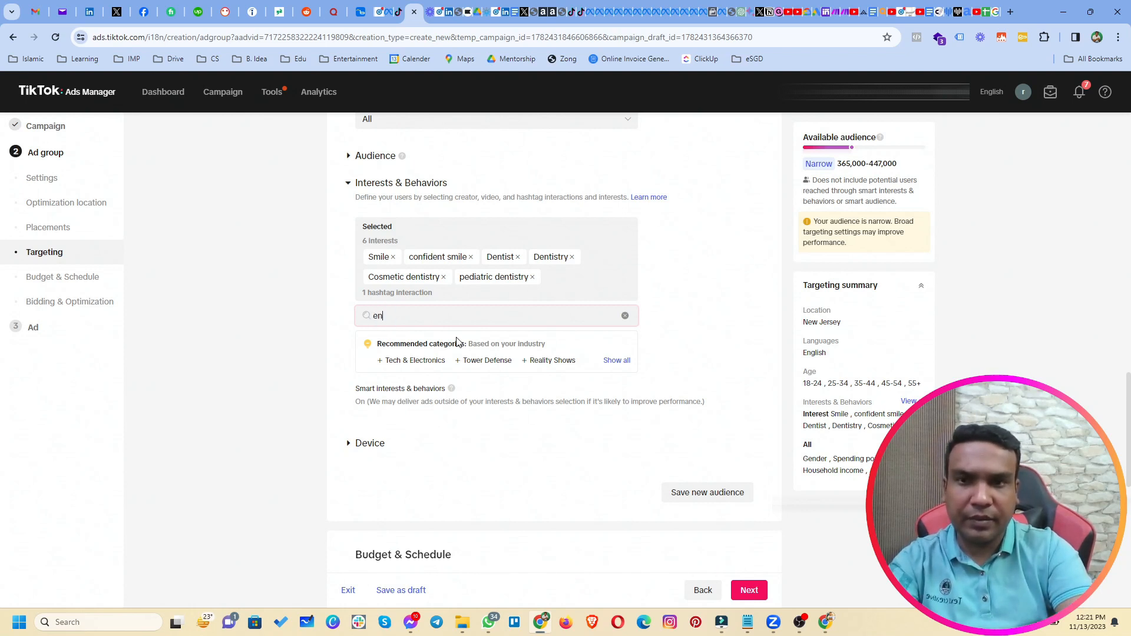
key(BackSpace)
key(BackSpace)
key(BackSpace)
key(BackSpace)
key(BackSpace)
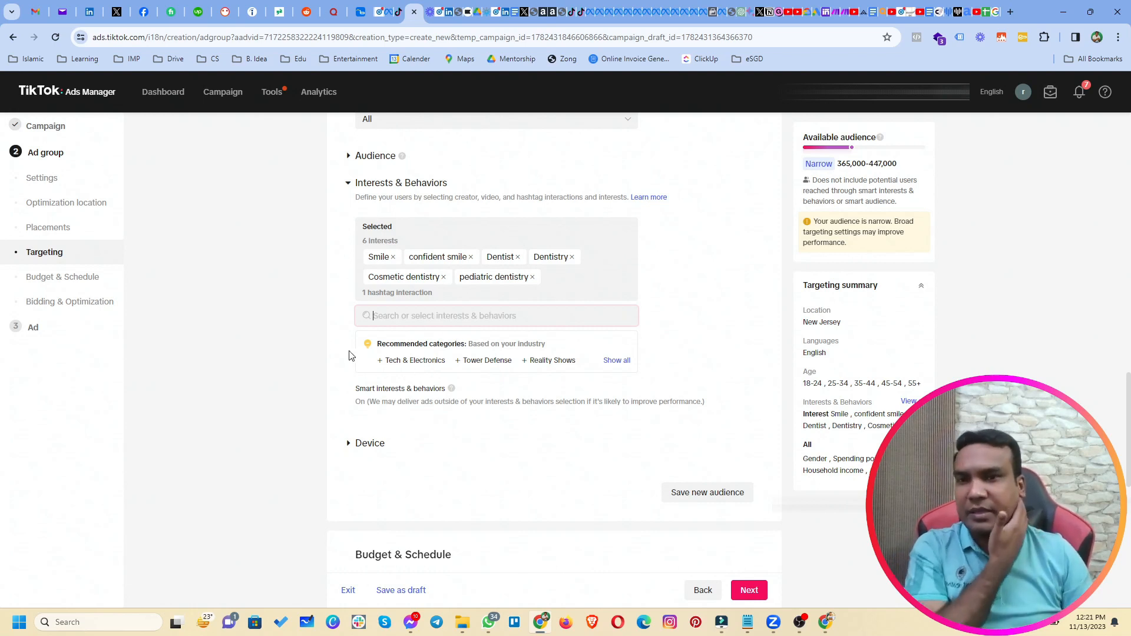
Expand Device targeting, leaving operating system, connection type and carriers at All.
click(336, 350)
scroll(335, 350, down, 2)
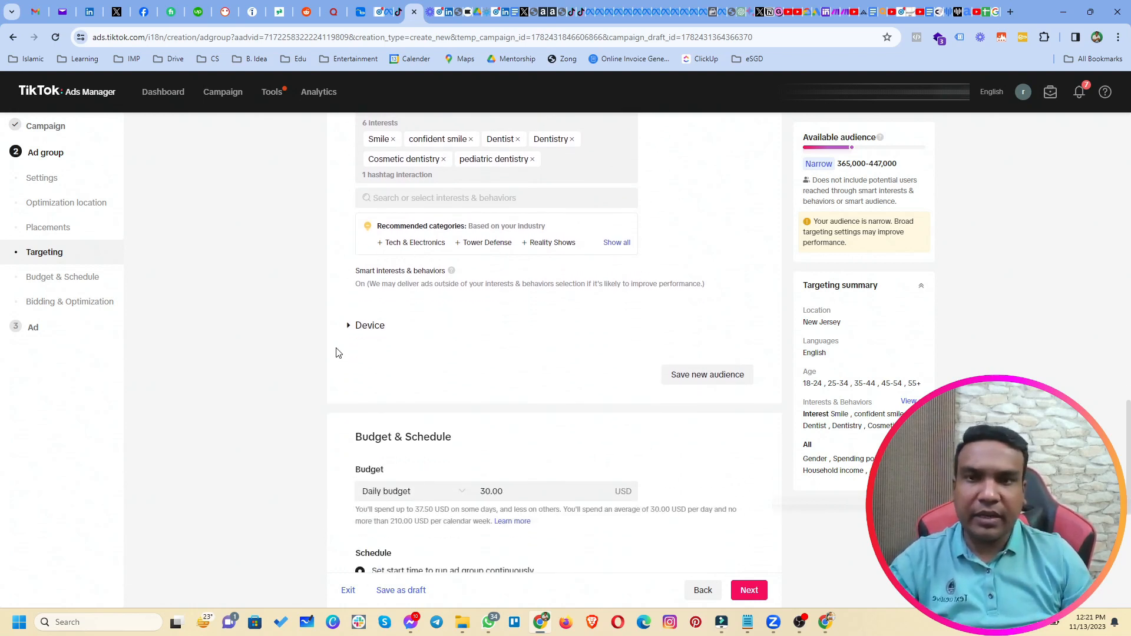
click(370, 327)
scroll(371, 331, down, 2)
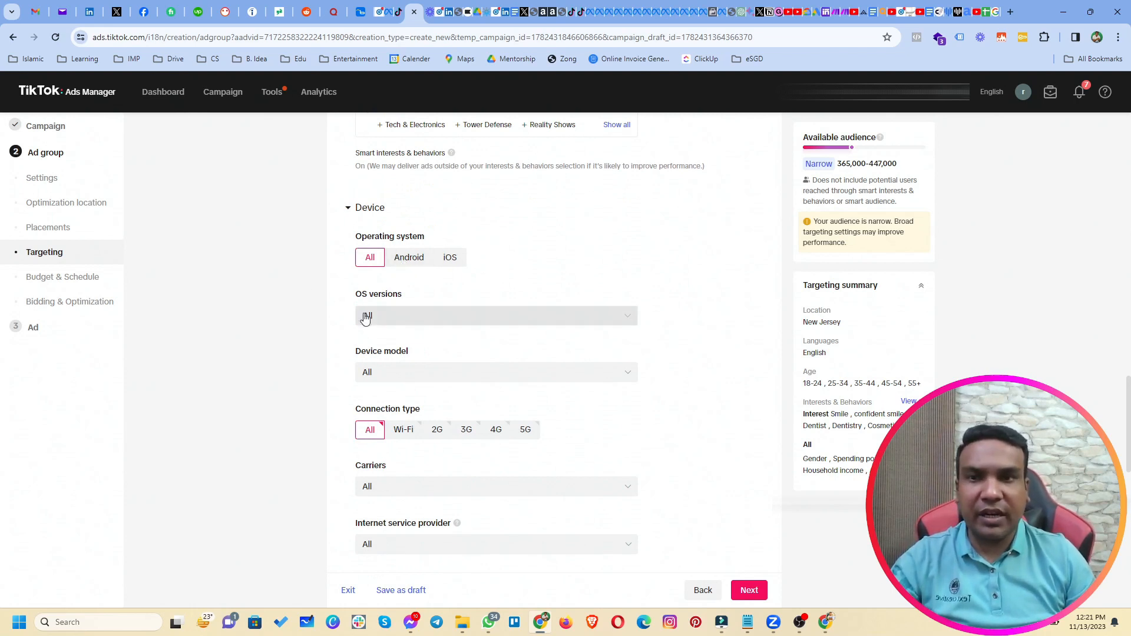
scroll(447, 398, down, 1)
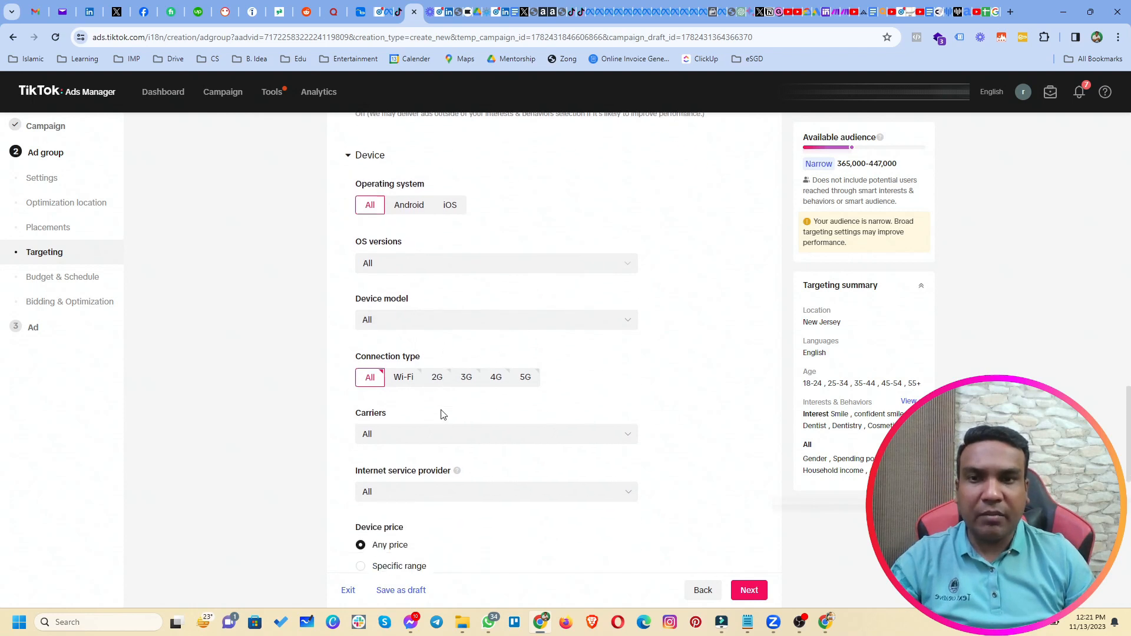
scroll(435, 433, down, 1)
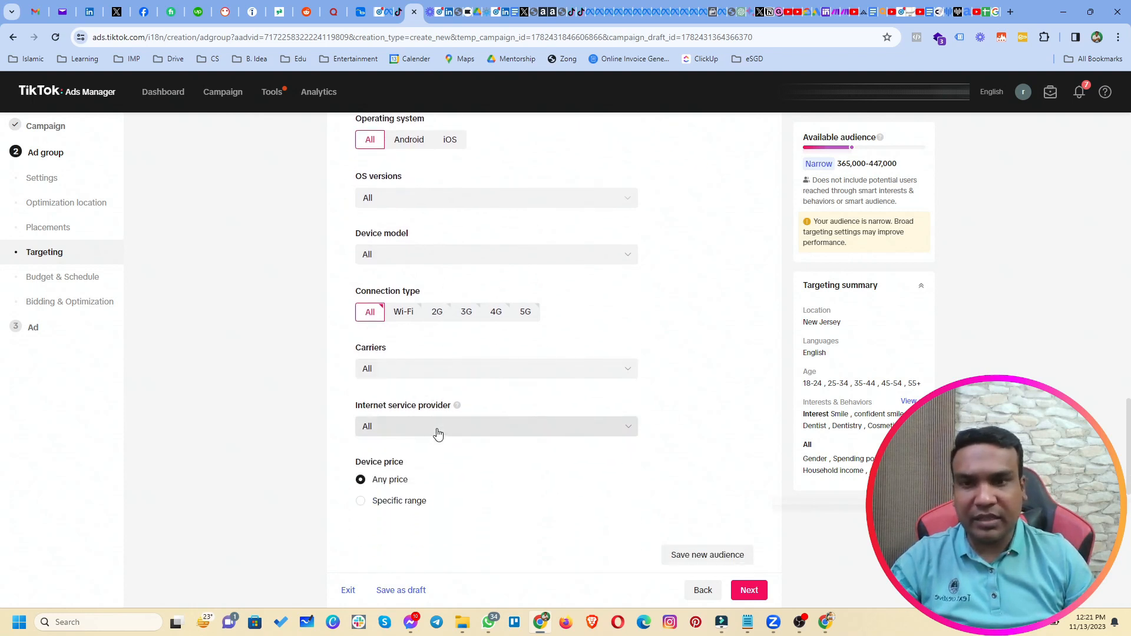
scroll(476, 462, down, 7)
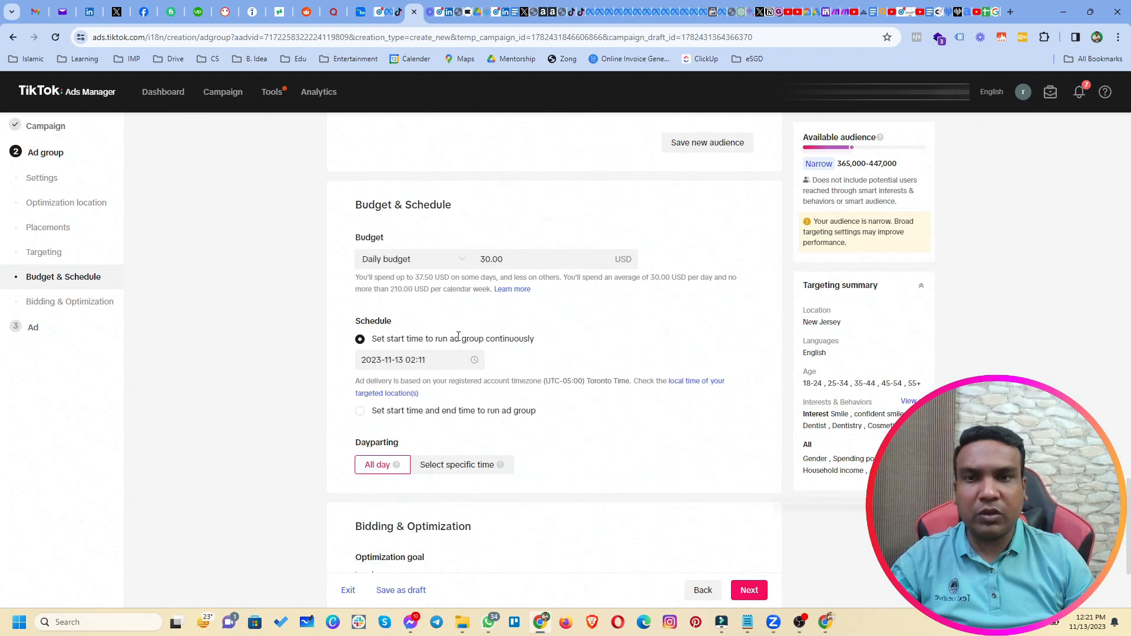
Change the ad group's daily budget from 30.00 to 20.00 USD.
scroll(462, 330, up, 4)
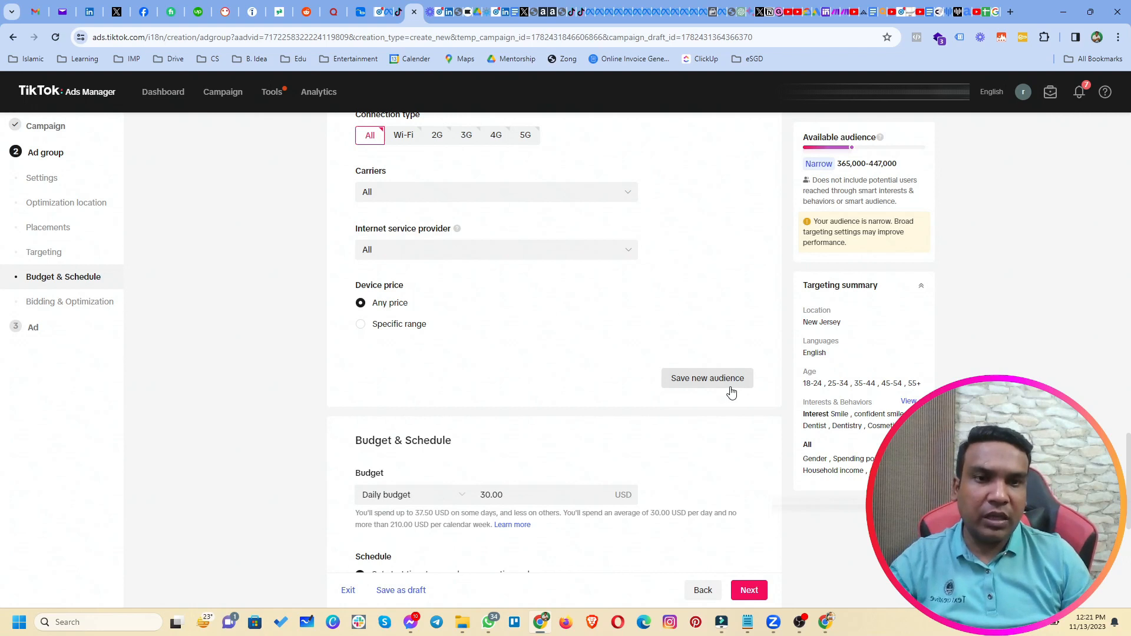
scroll(570, 394, down, 3)
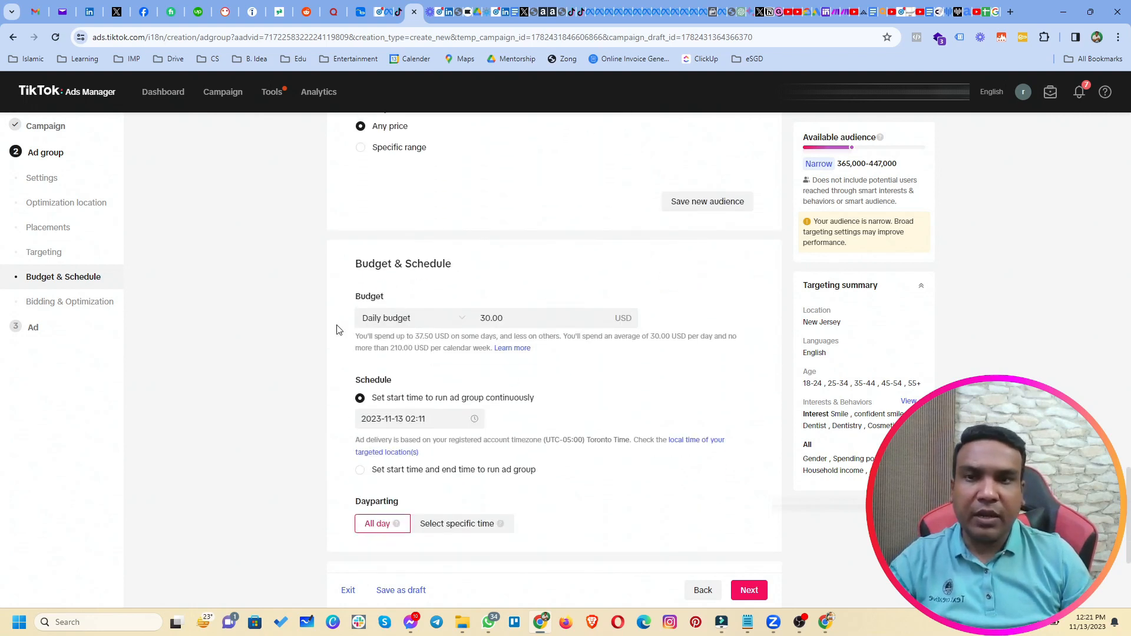
double_click(512, 321)
text(20)
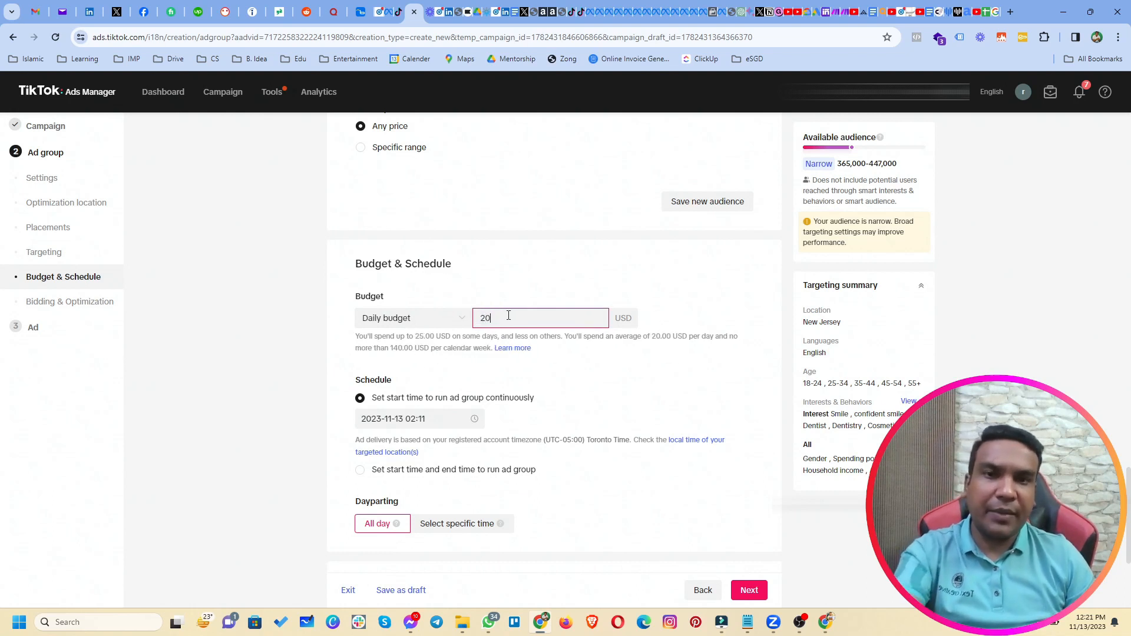
click(277, 333)
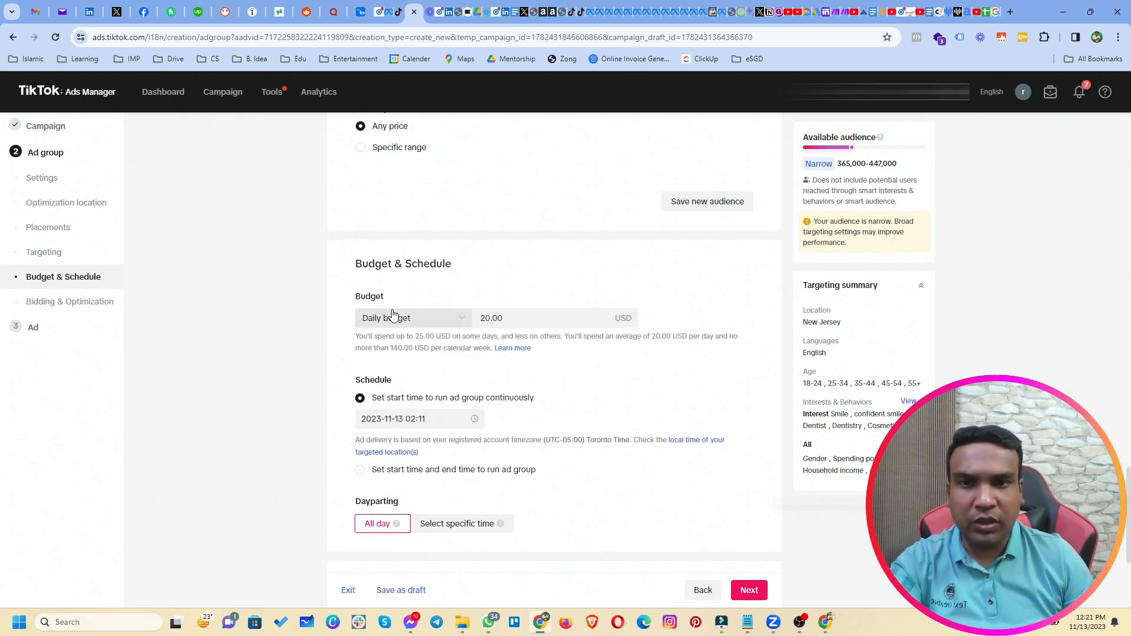
After a 10.00 attempt triggers the minimum-budget error, restore 20.00 and keep Daily budget.
double_click(533, 320)
text(1)
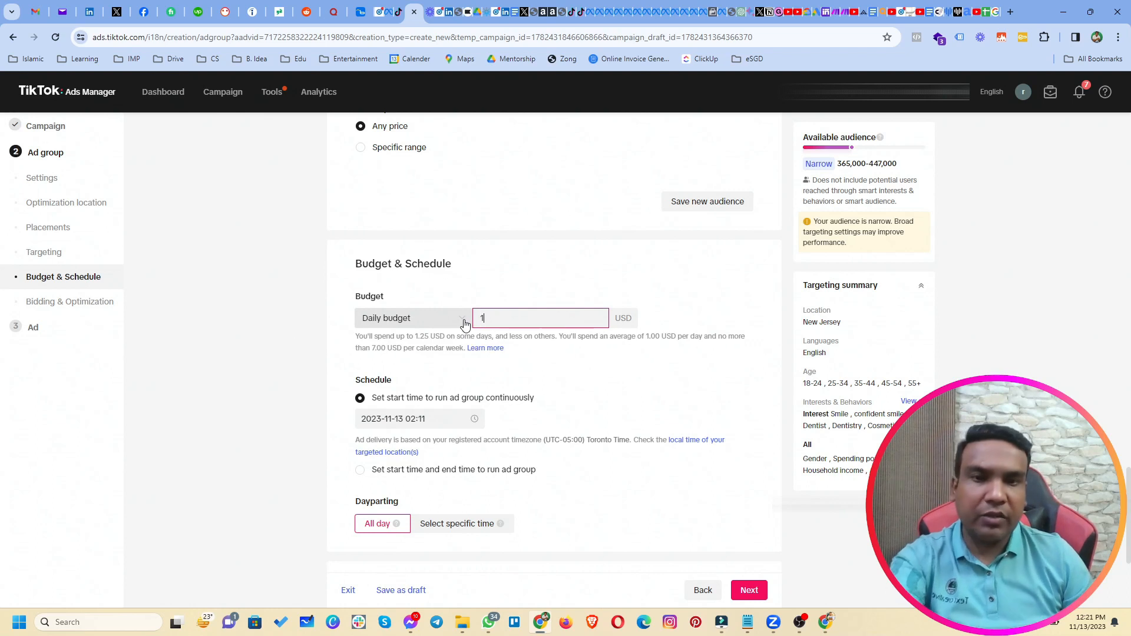
text(0)
click(294, 350)
drag(488, 337, 512, 334)
double_click(515, 319)
text(3)
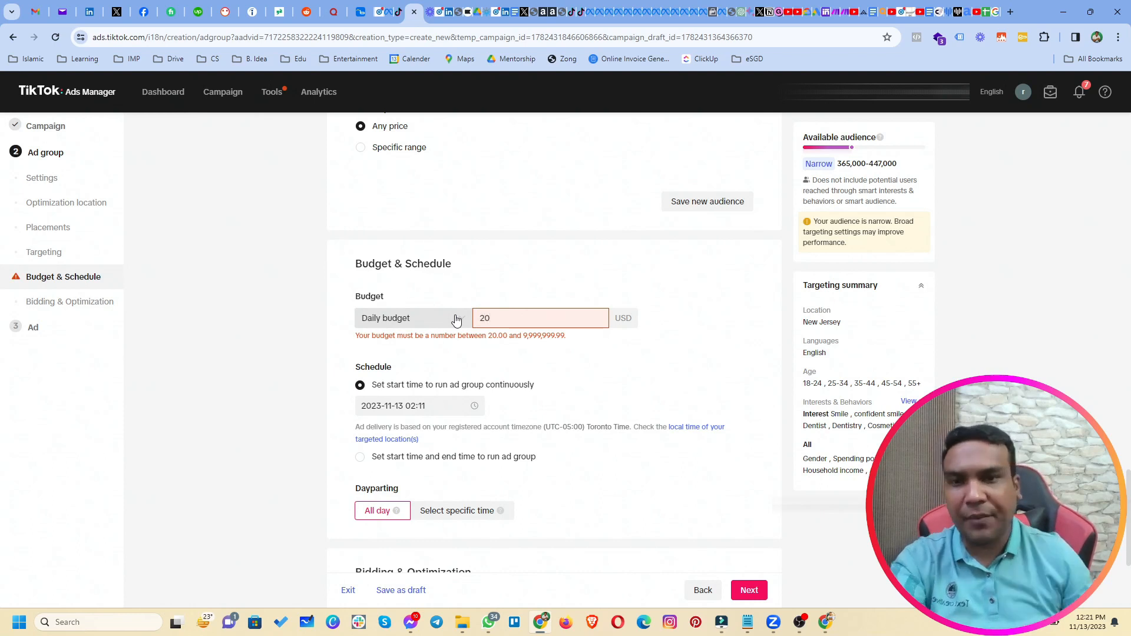
click(243, 382)
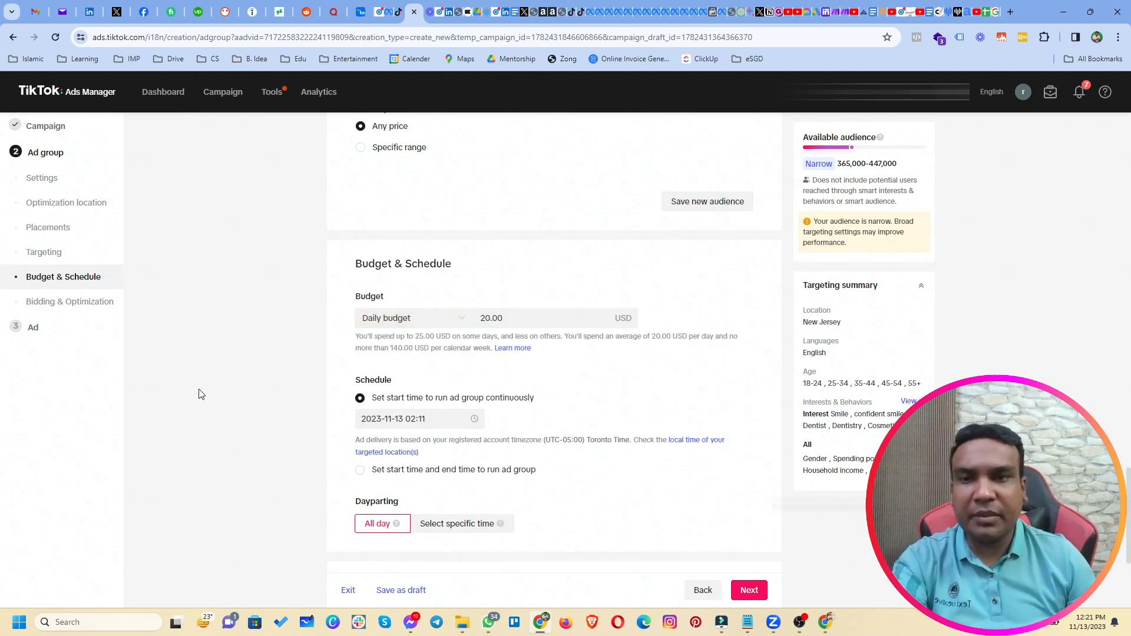
scroll(200, 396, down, 2)
click(434, 207)
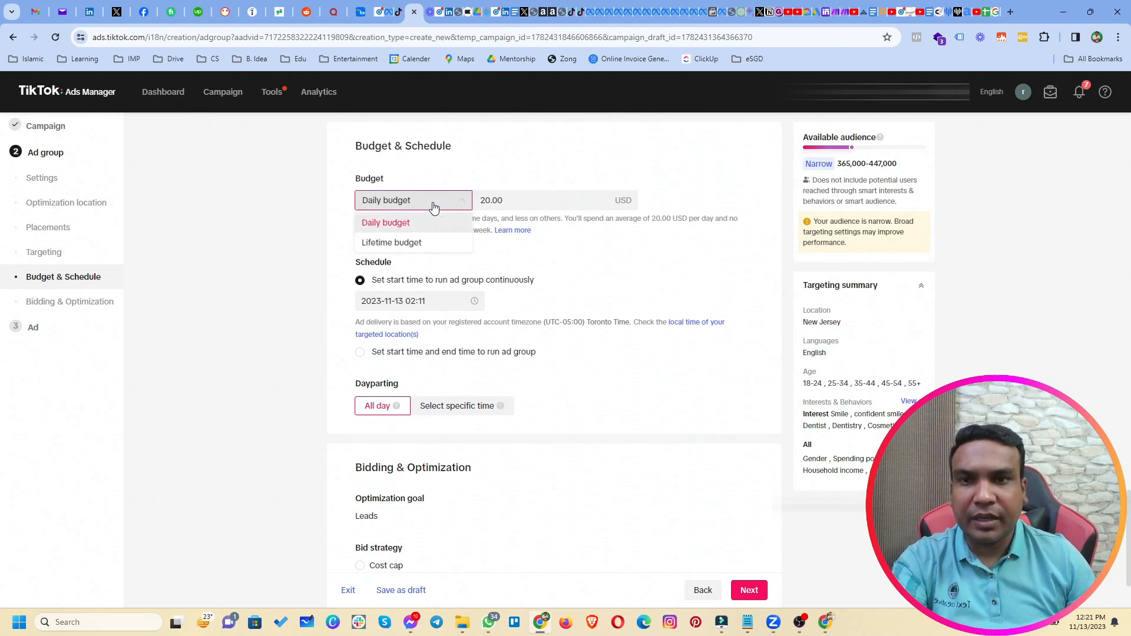
click(390, 223)
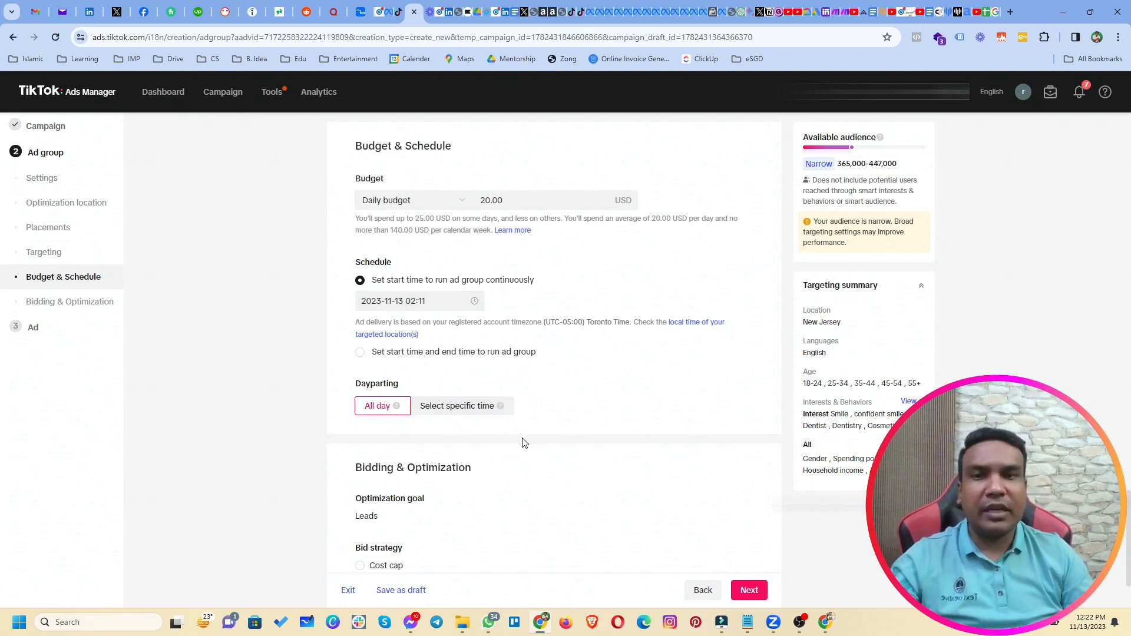
Show advanced bidding settings, keep Impression (oCPM) billing and Standard delivery, and submit with Next.
scroll(524, 442, down, 2)
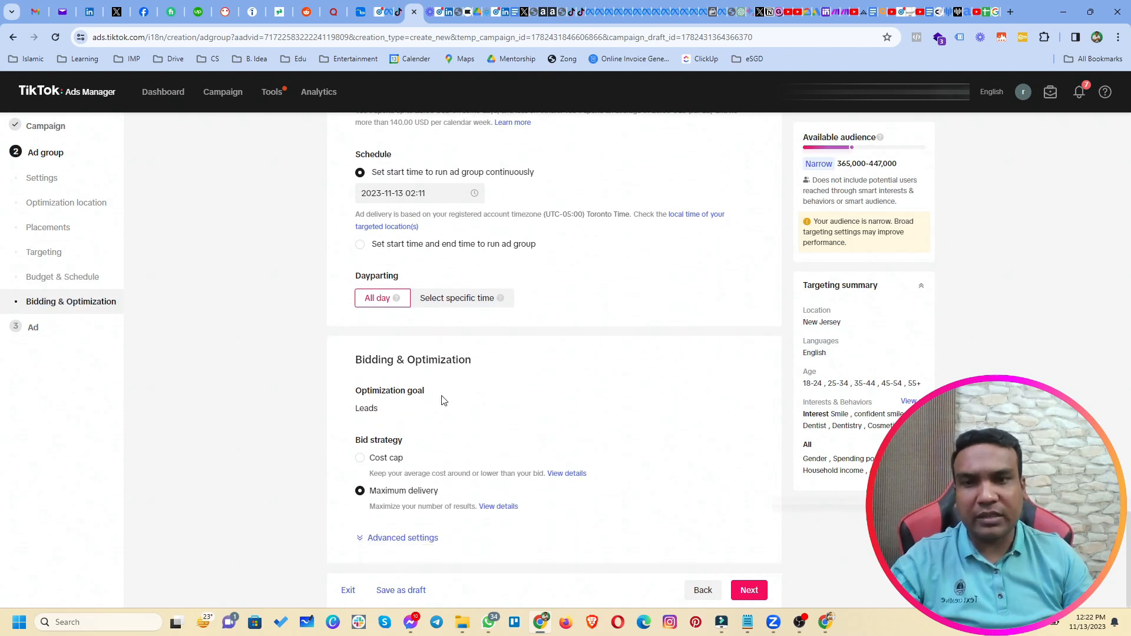
drag(340, 352, 494, 368)
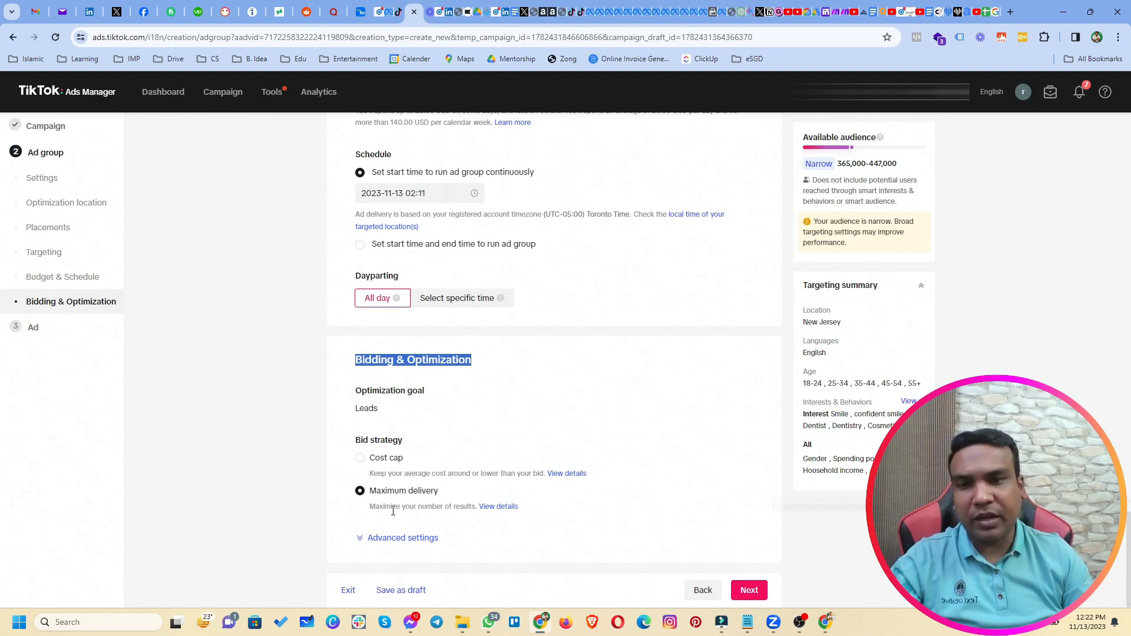
click(416, 545)
scroll(348, 528, down, 3)
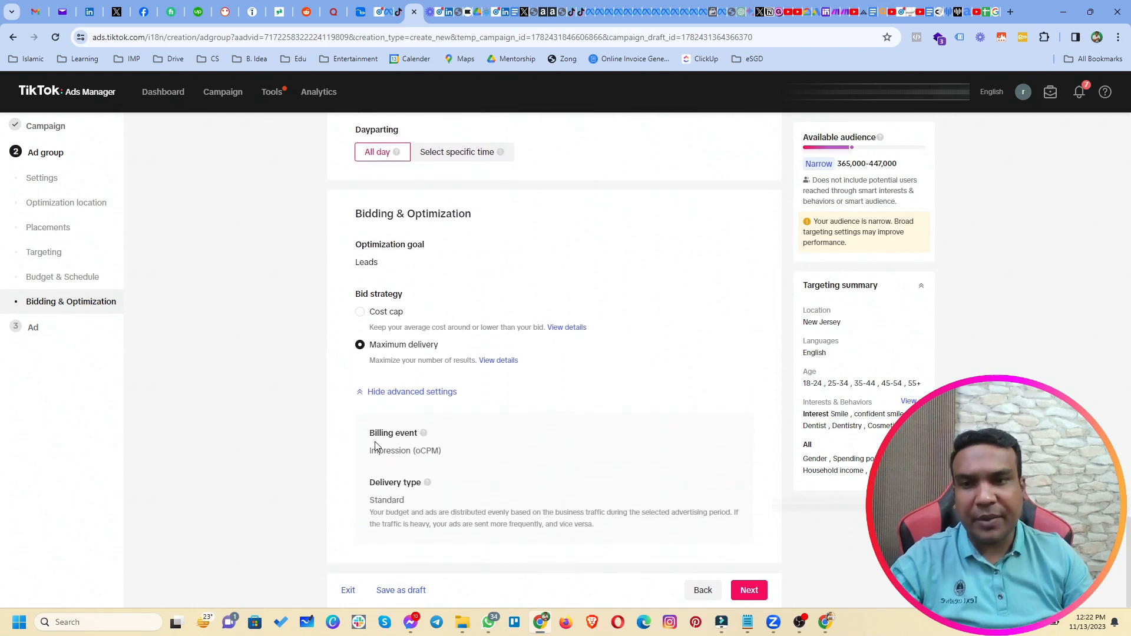
drag(371, 453, 441, 451)
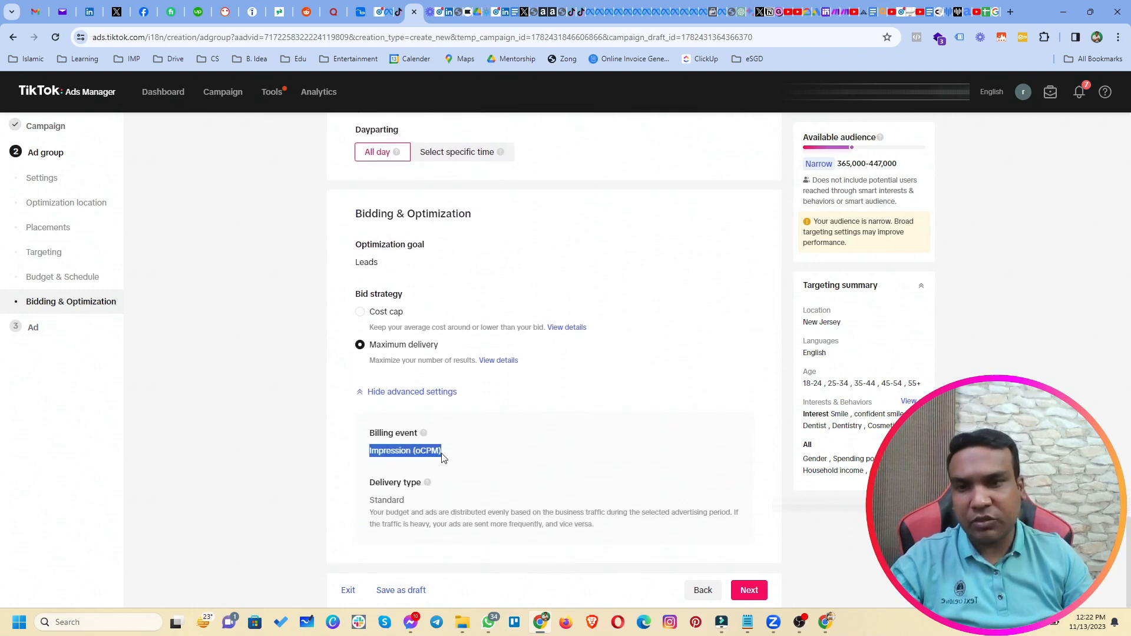
double_click(372, 501)
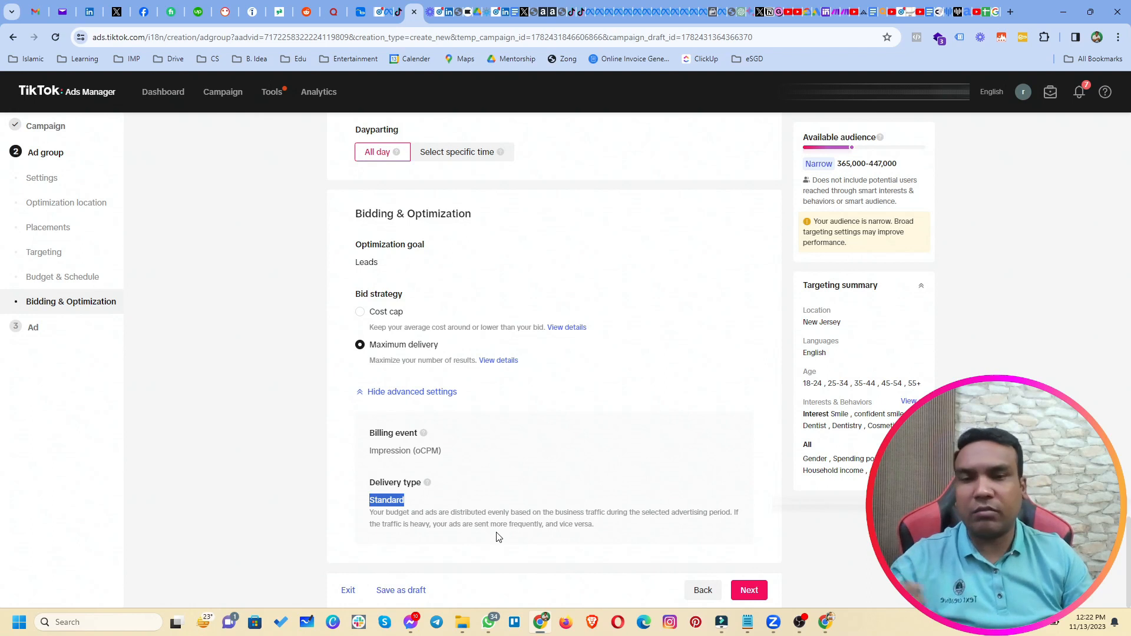
click(743, 600)
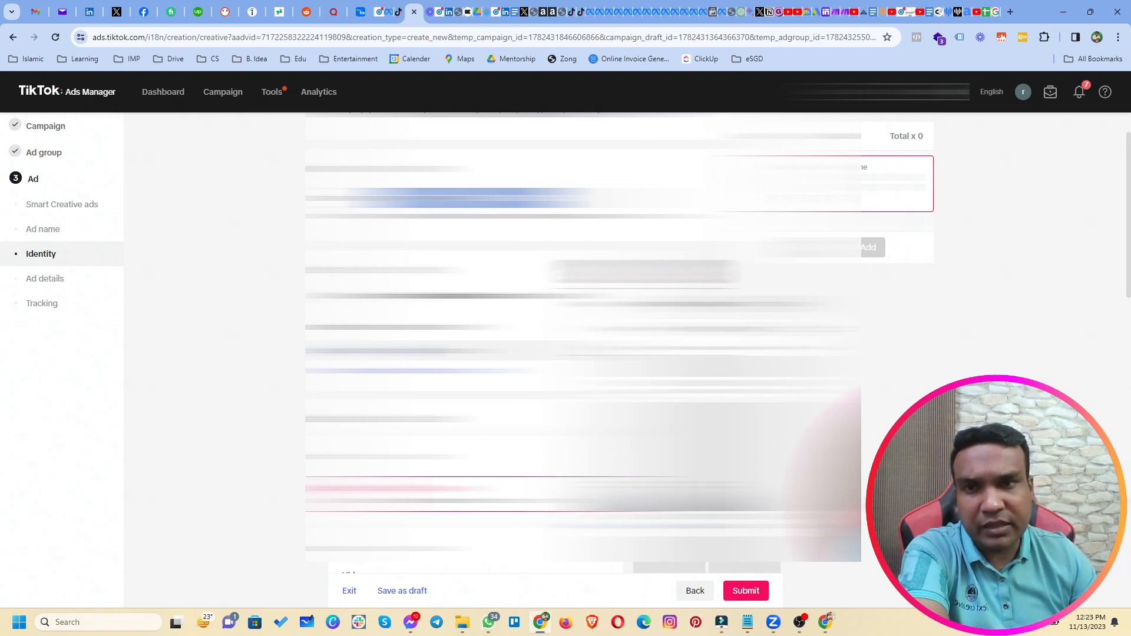
scroll(584, 336, down, 2)
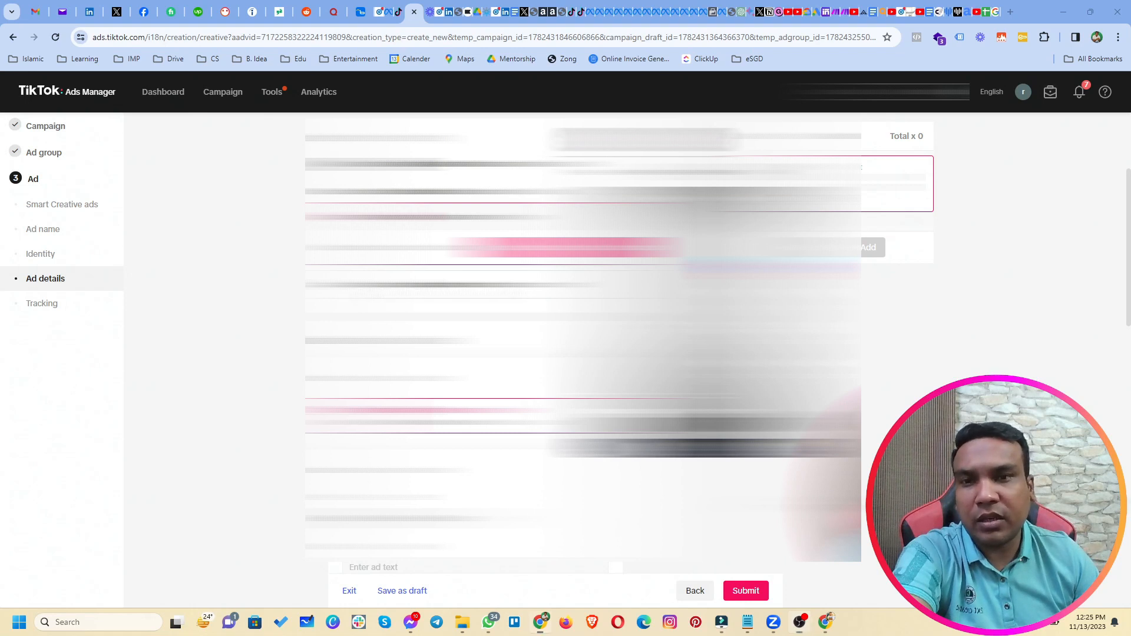
scroll(583, 342, up, 1)
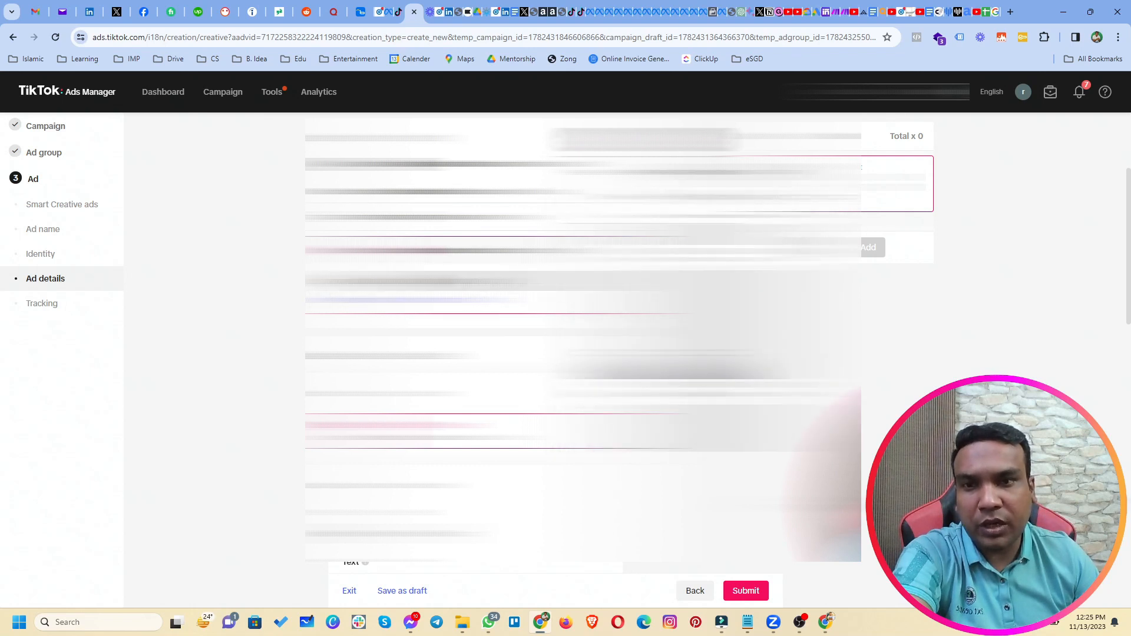
scroll(583, 342, down, 1)
scroll(583, 341, up, 2)
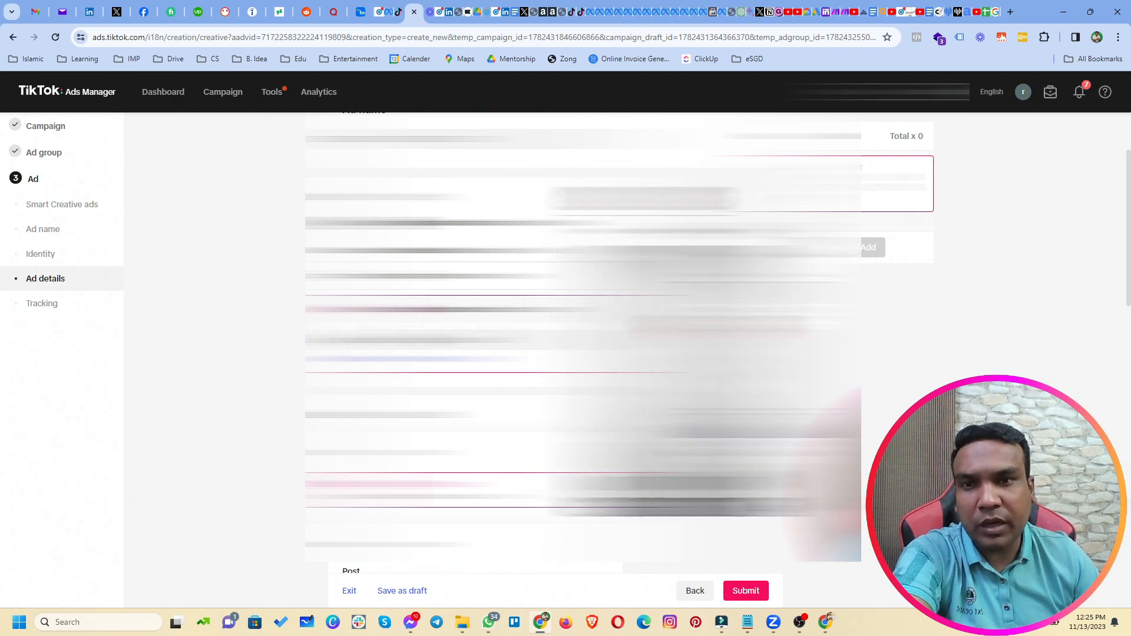
scroll(583, 342, up, 2)
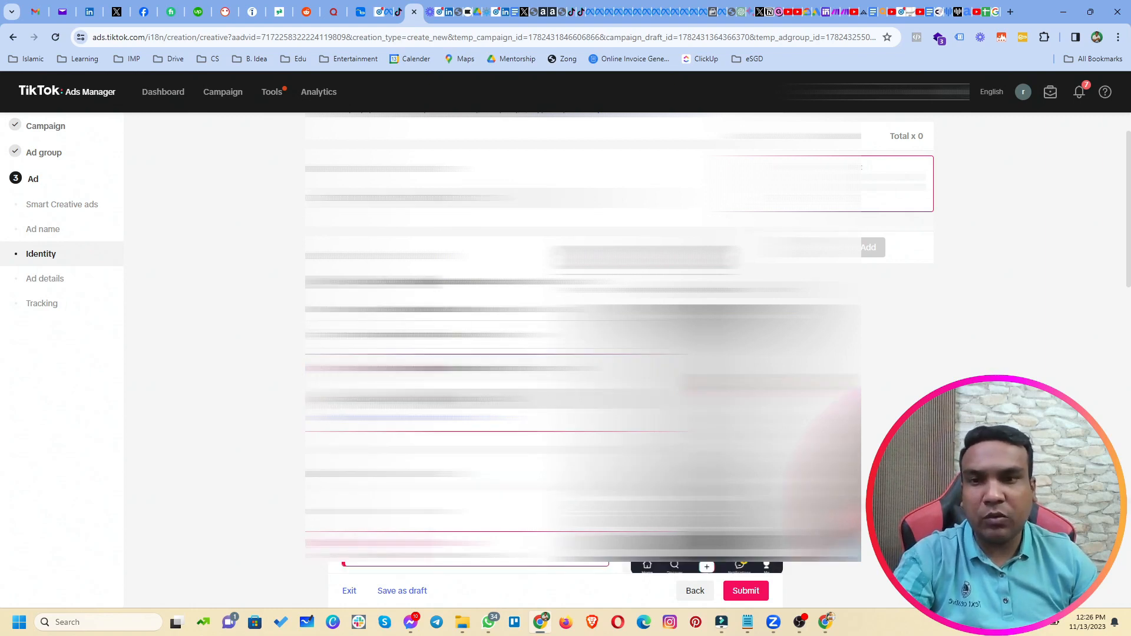
scroll(583, 335, down, 3)
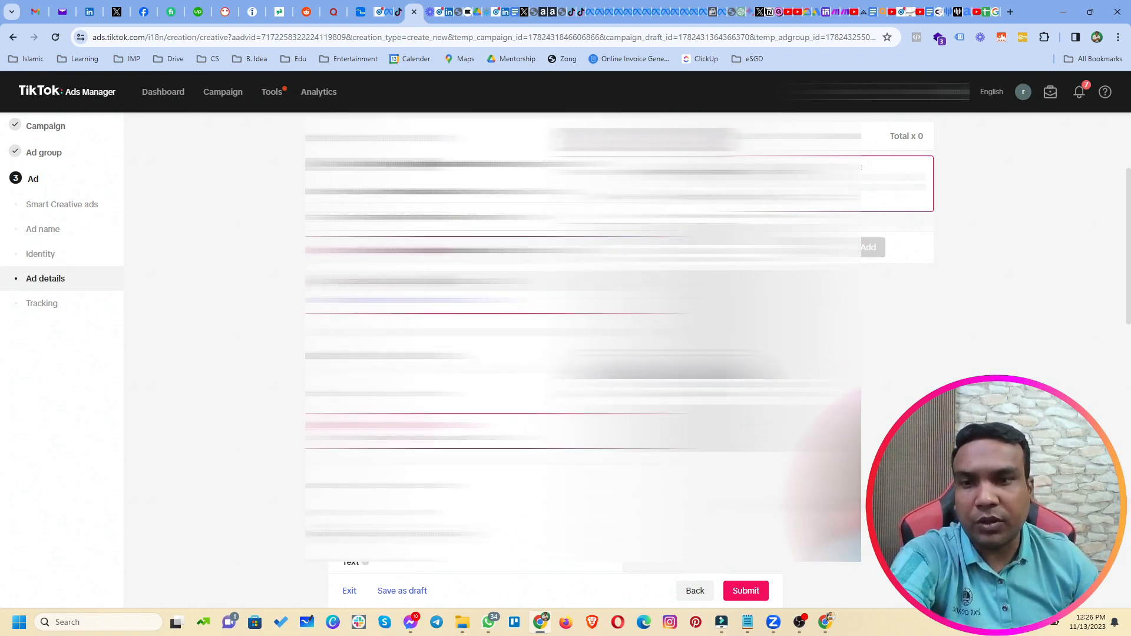
scroll(583, 335, down, 2)
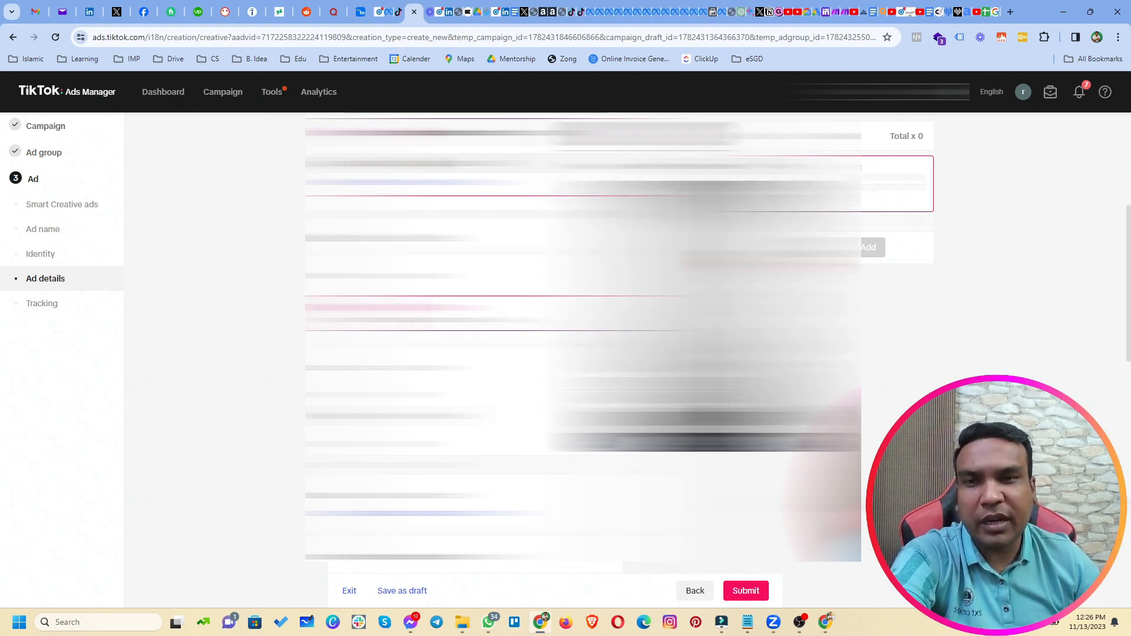
scroll(583, 336, down, 1)
scroll(583, 335, down, 2)
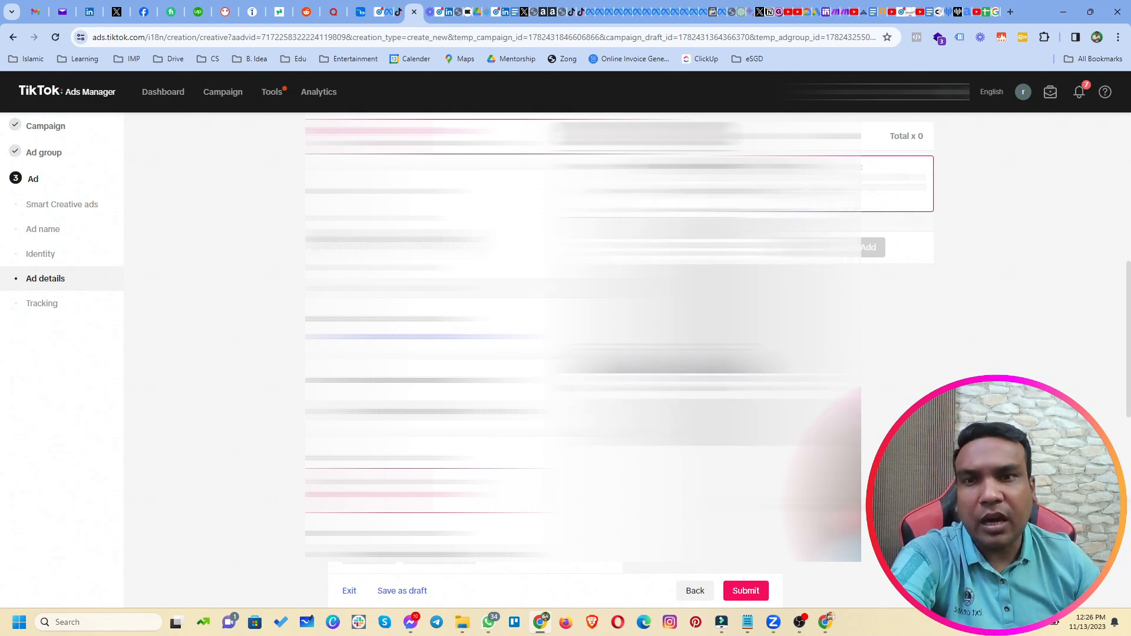
Choose the 'Are you ready for a NEW SMILE?' TikTok post in the picker and confirm it.
click(433, 493)
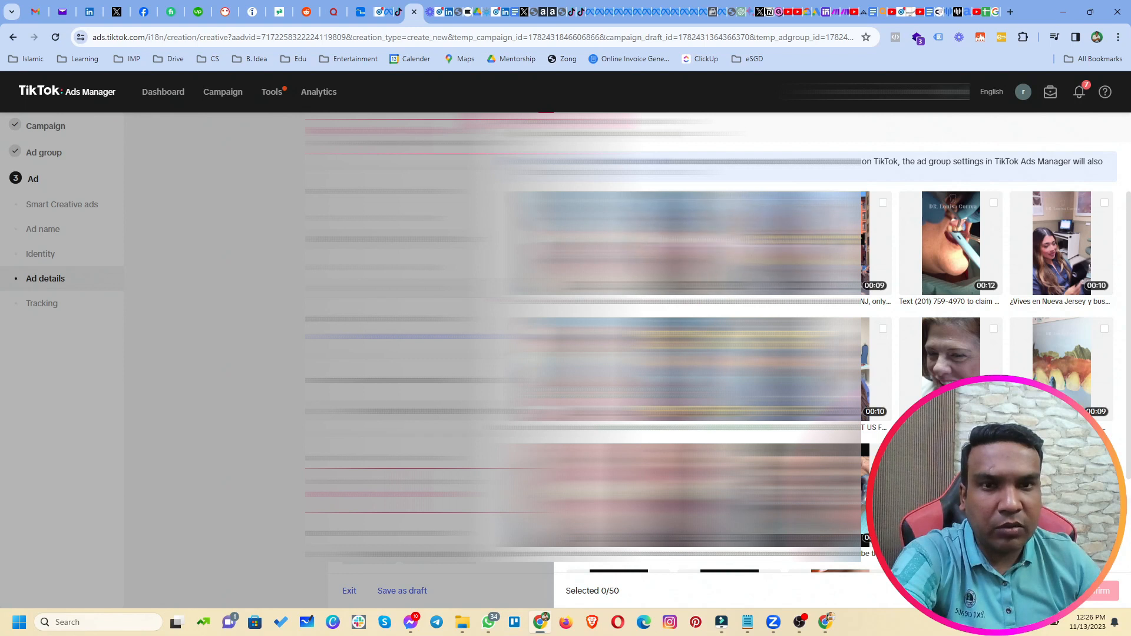
click(772, 203)
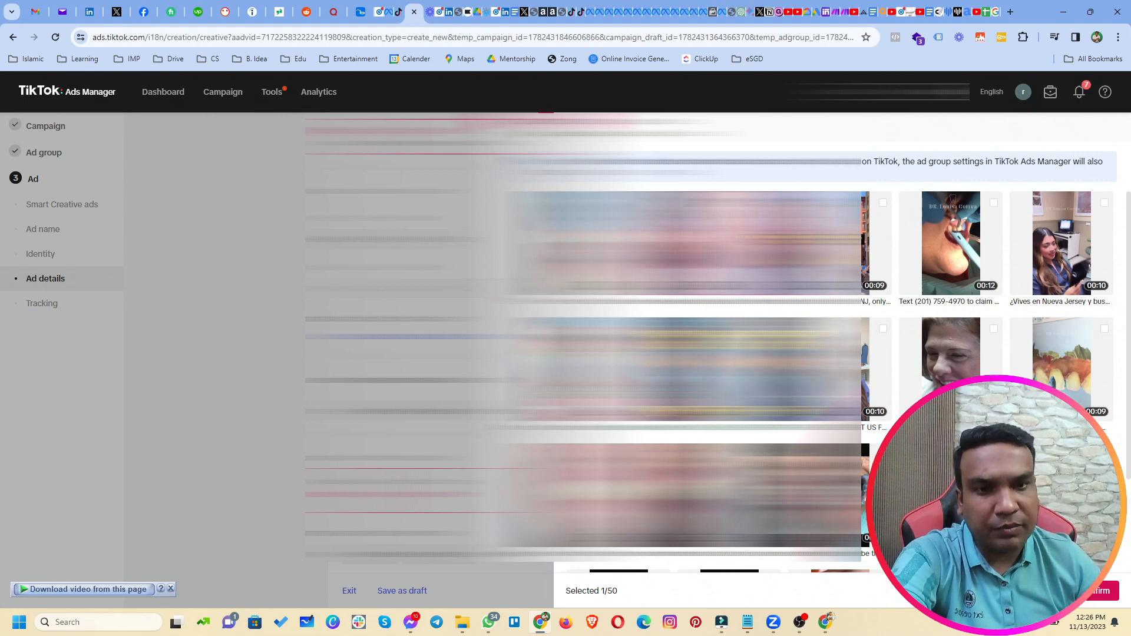
click(1090, 591)
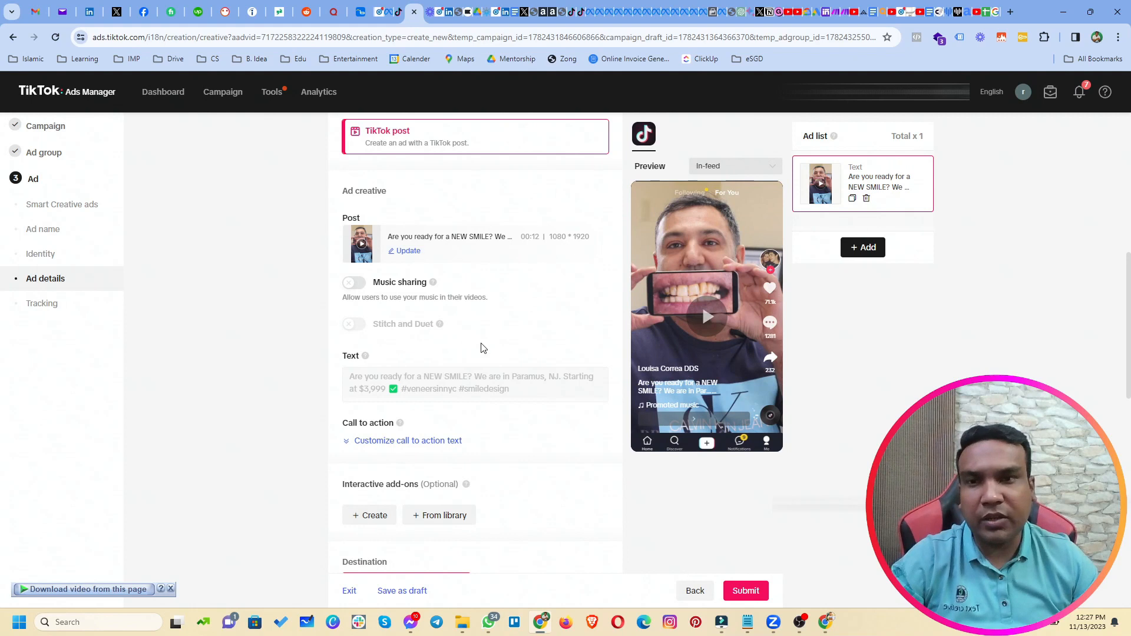
Switch the ad's call to action from dynamic text to Standard with 'Learn more' selected.
scroll(439, 378, down, 1)
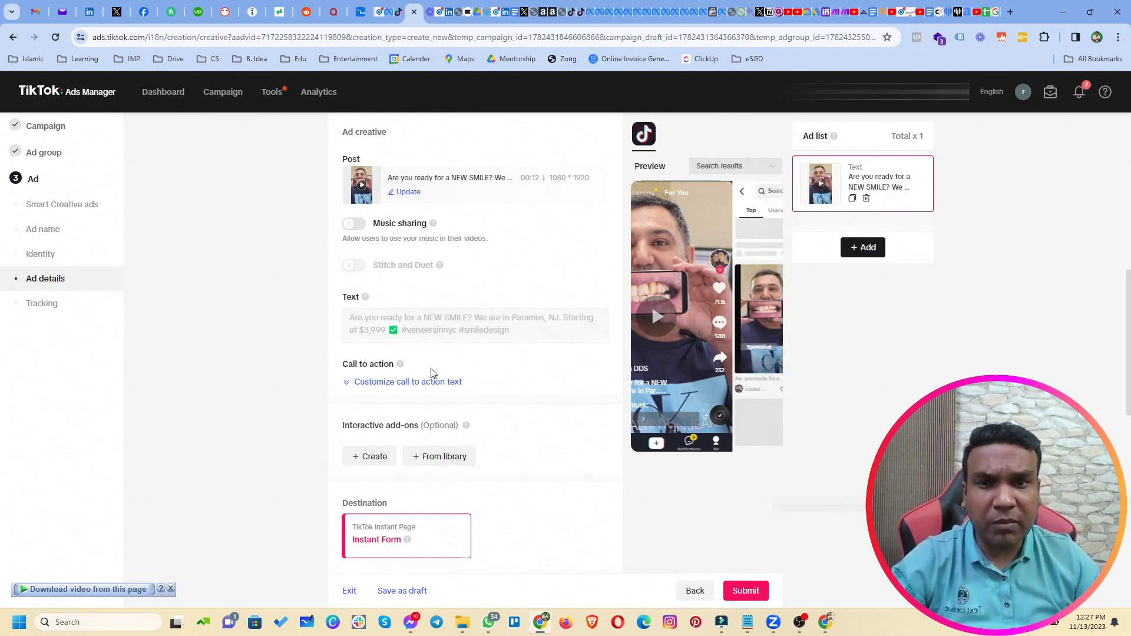
click(383, 383)
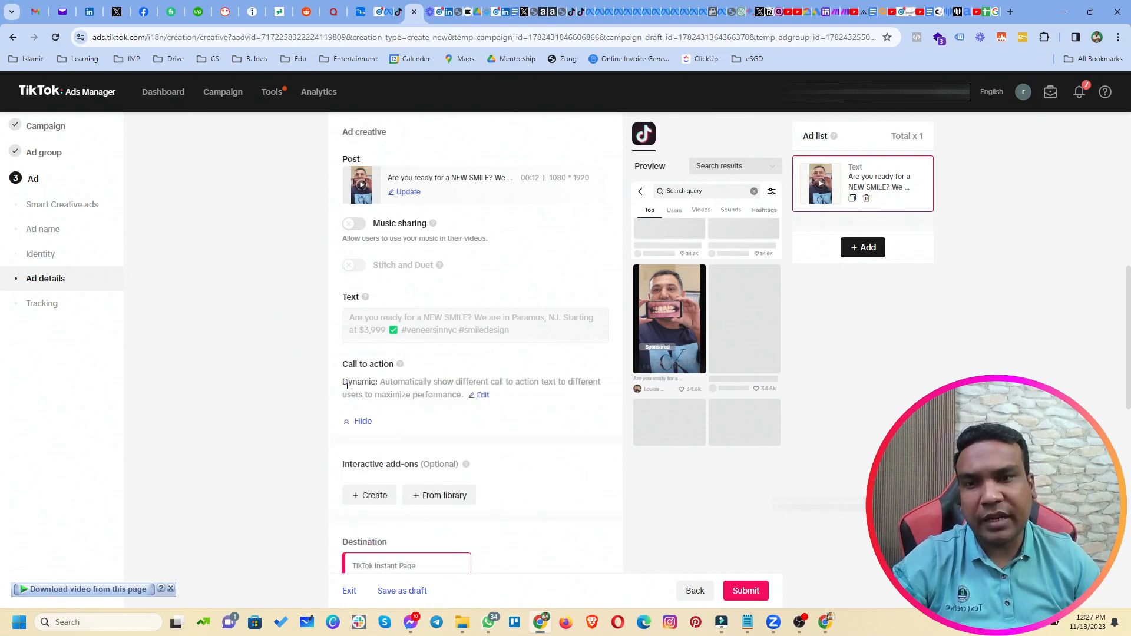
double_click(351, 382)
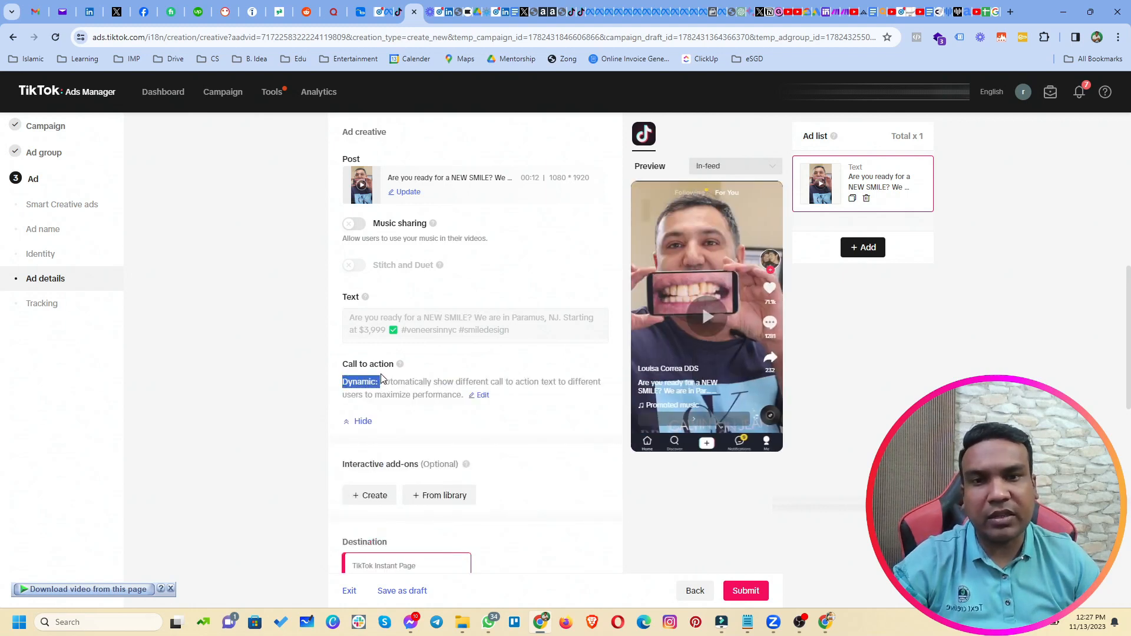
click(484, 395)
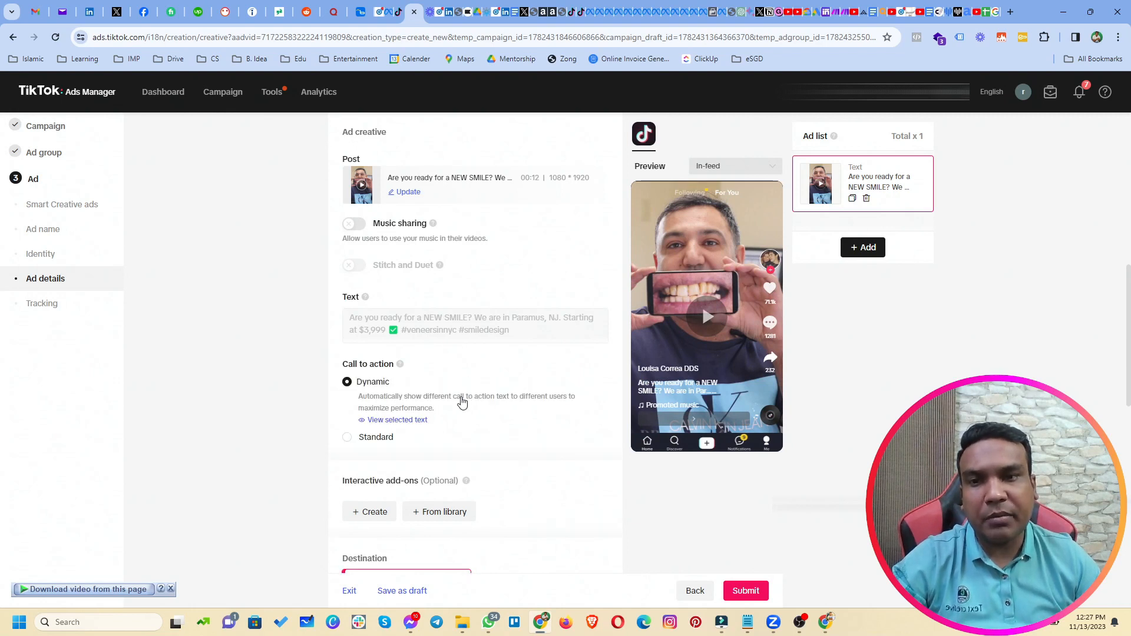
click(367, 438)
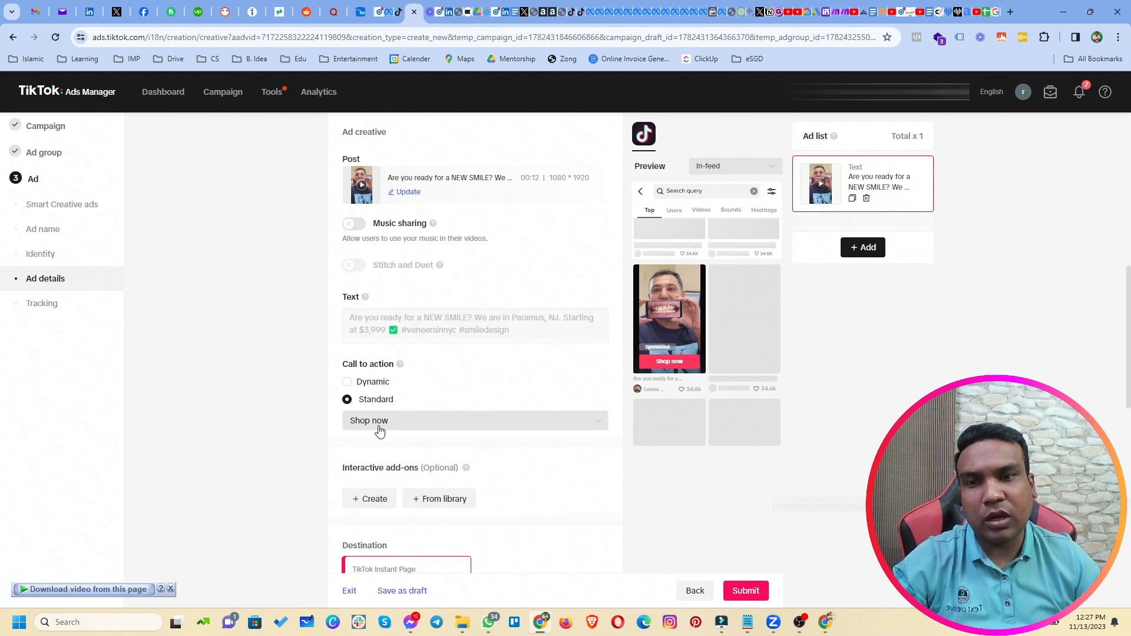
click(406, 422)
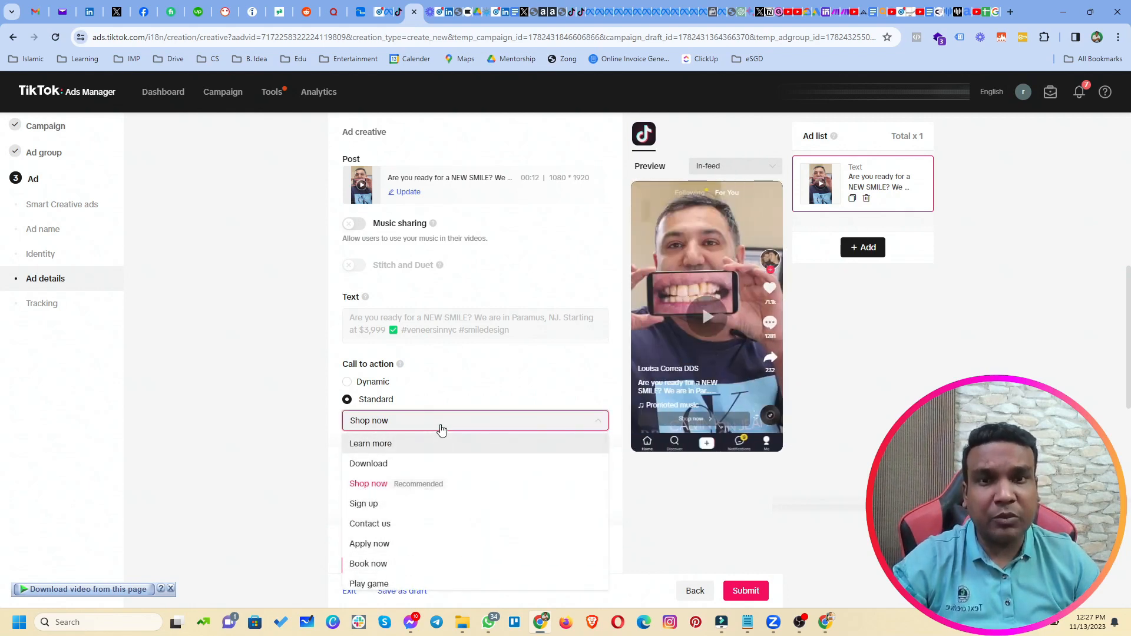
click(419, 445)
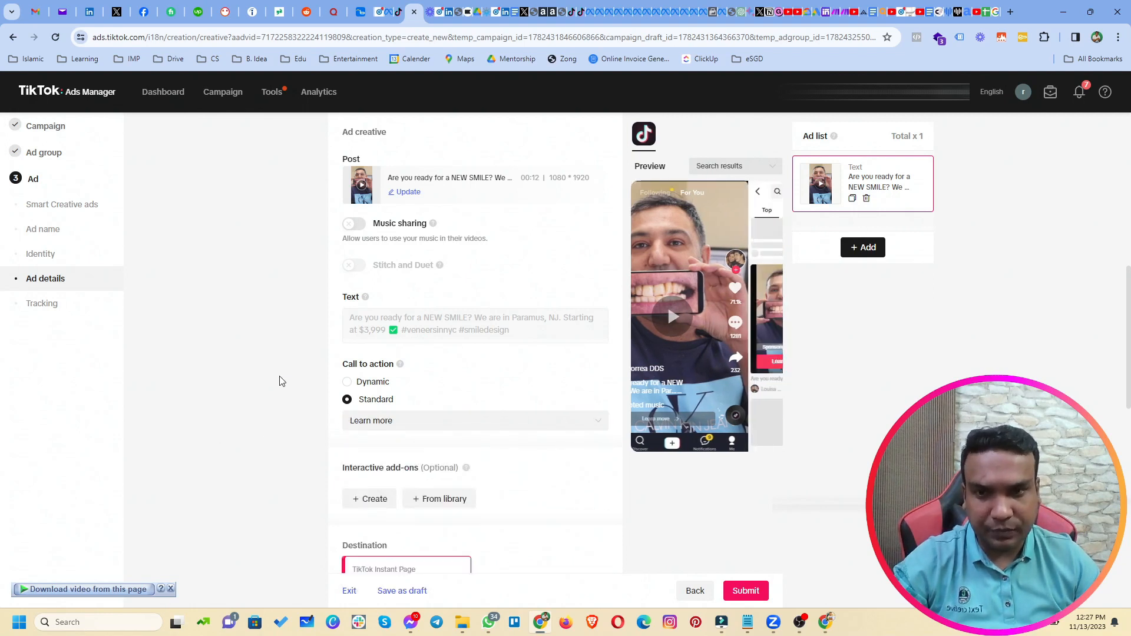
click(401, 423)
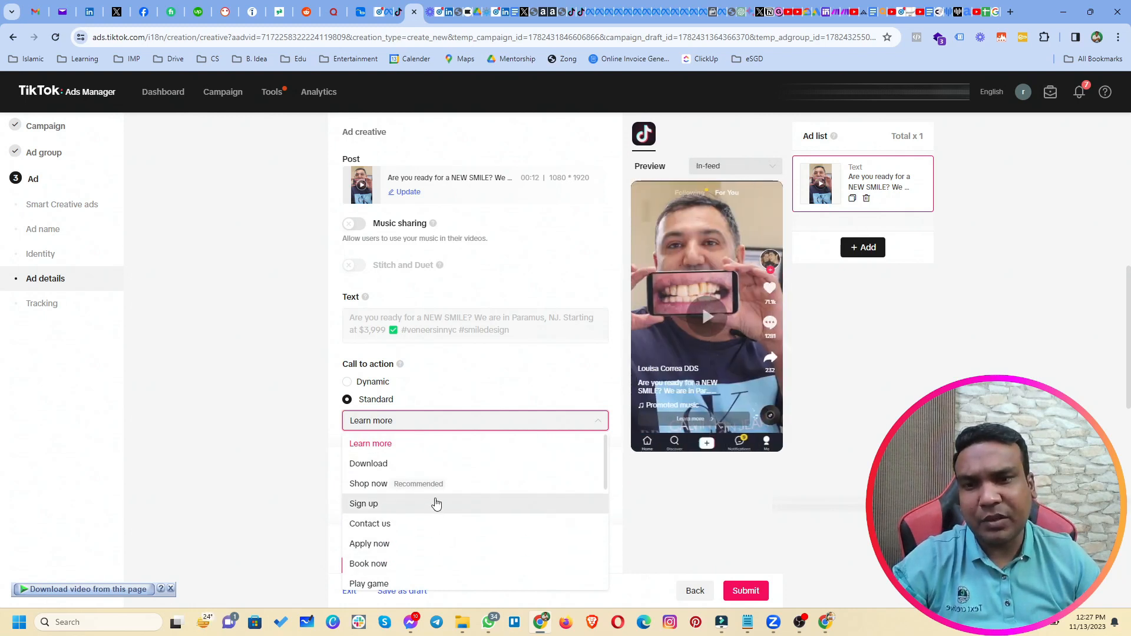
click(250, 363)
scroll(263, 404, down, 4)
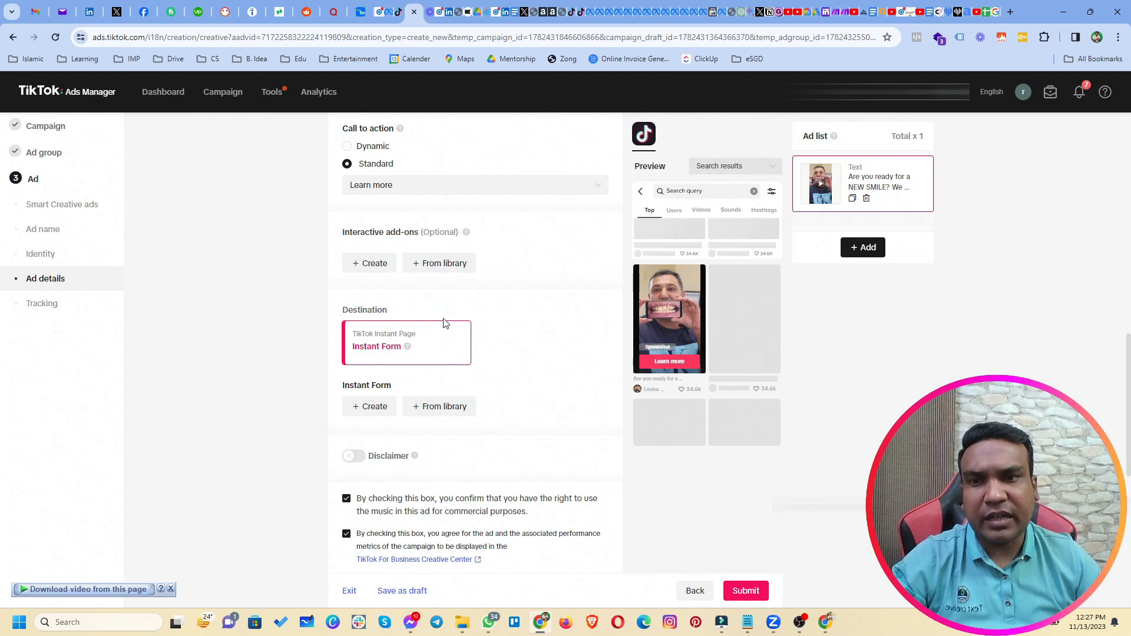
Create a new Instant Form from the Destination section to bring up the template picker.
drag(345, 313, 406, 323)
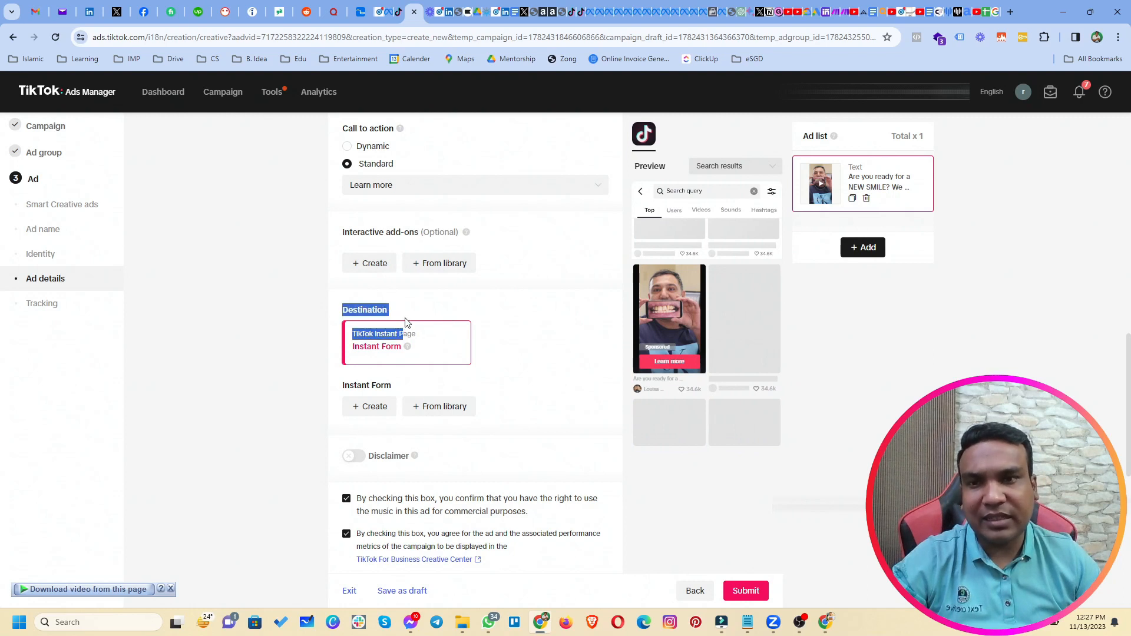
click(314, 355)
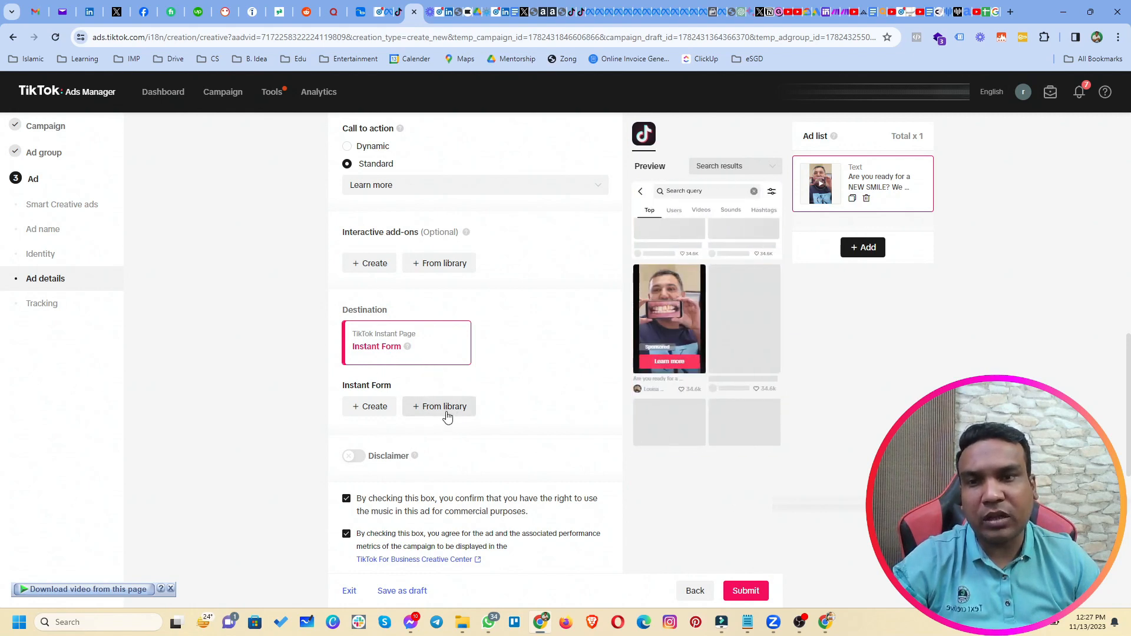
click(372, 410)
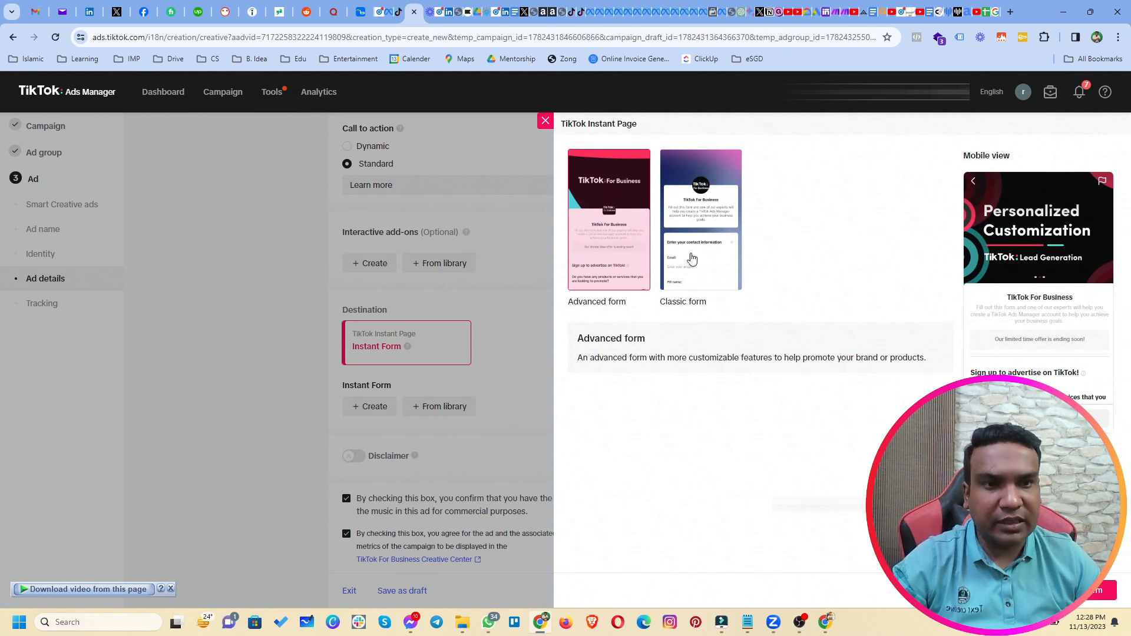
Preview the Classic template, then open a new untitled Advanced form in the editor.
click(705, 269)
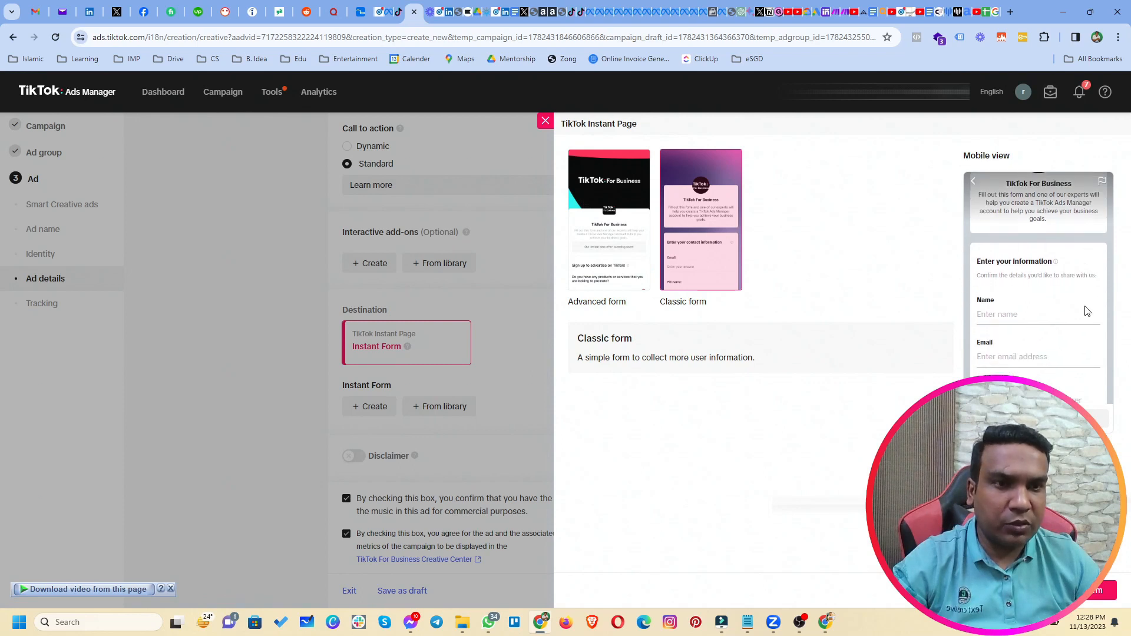
click(613, 232)
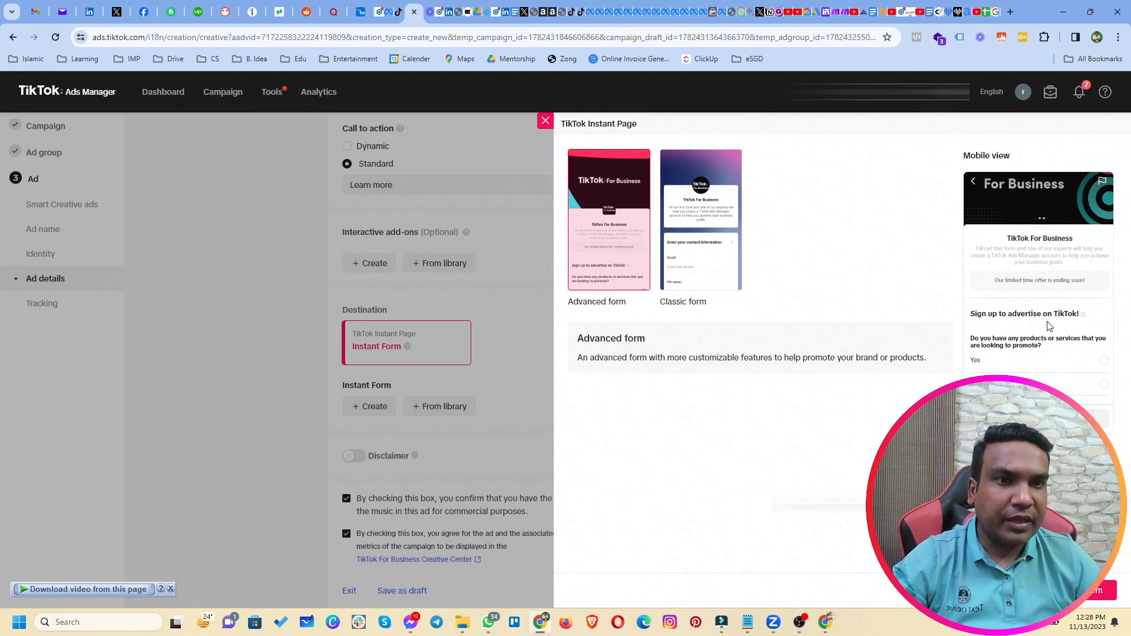
scroll(1048, 327, down, 2)
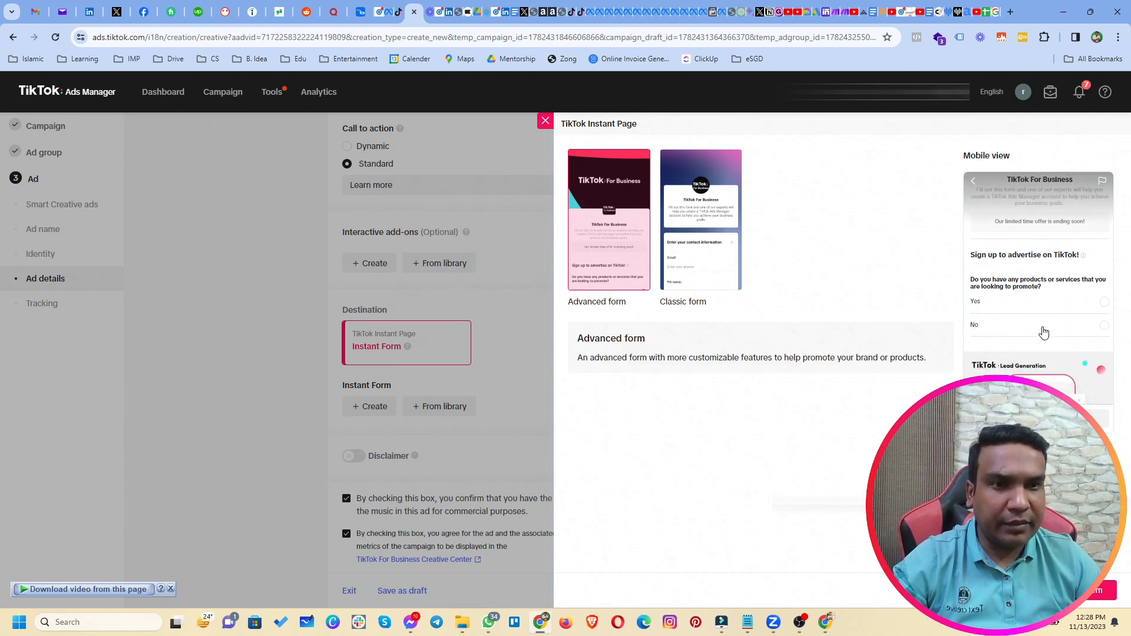
scroll(1043, 330, down, 3)
scroll(1042, 335, up, 5)
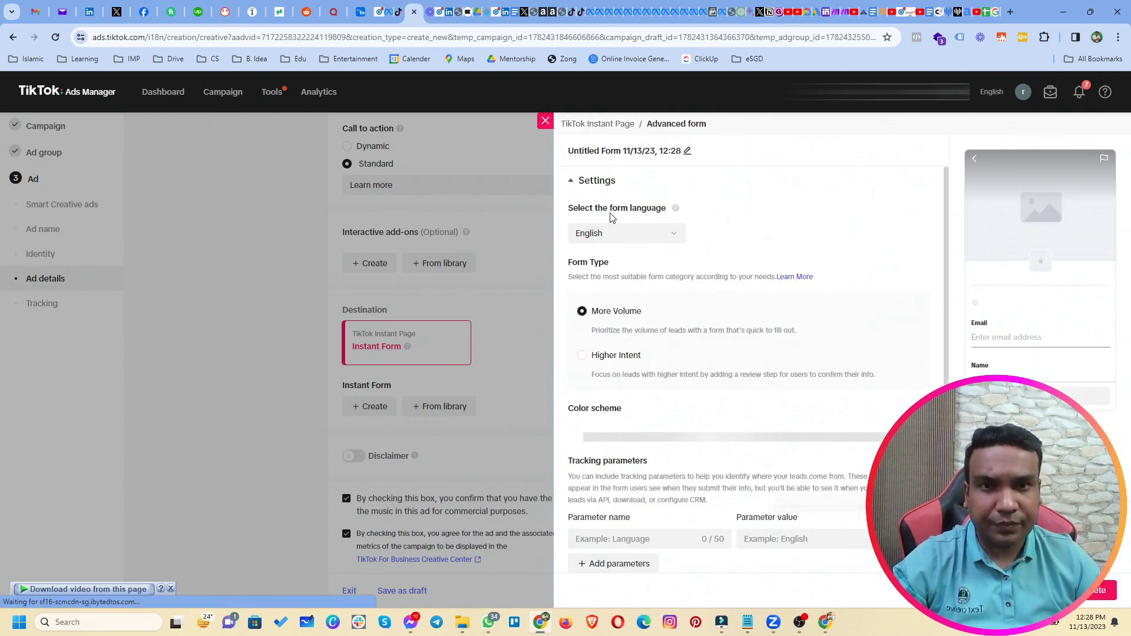
Rename the untitled form to '13th Nov 2023'.
click(687, 151)
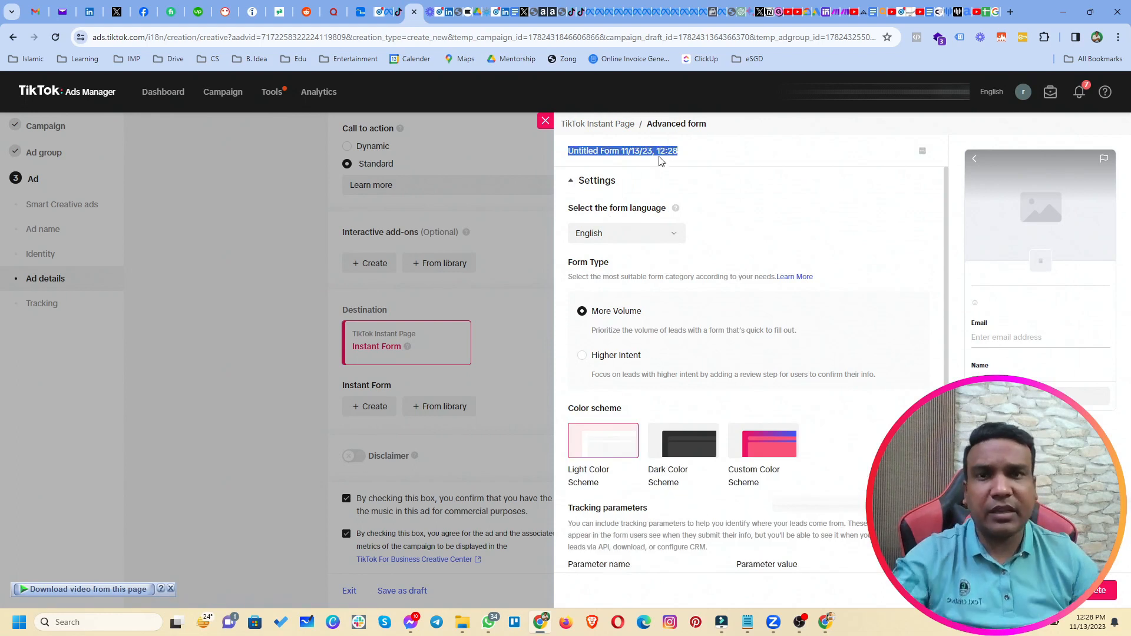
text(13)
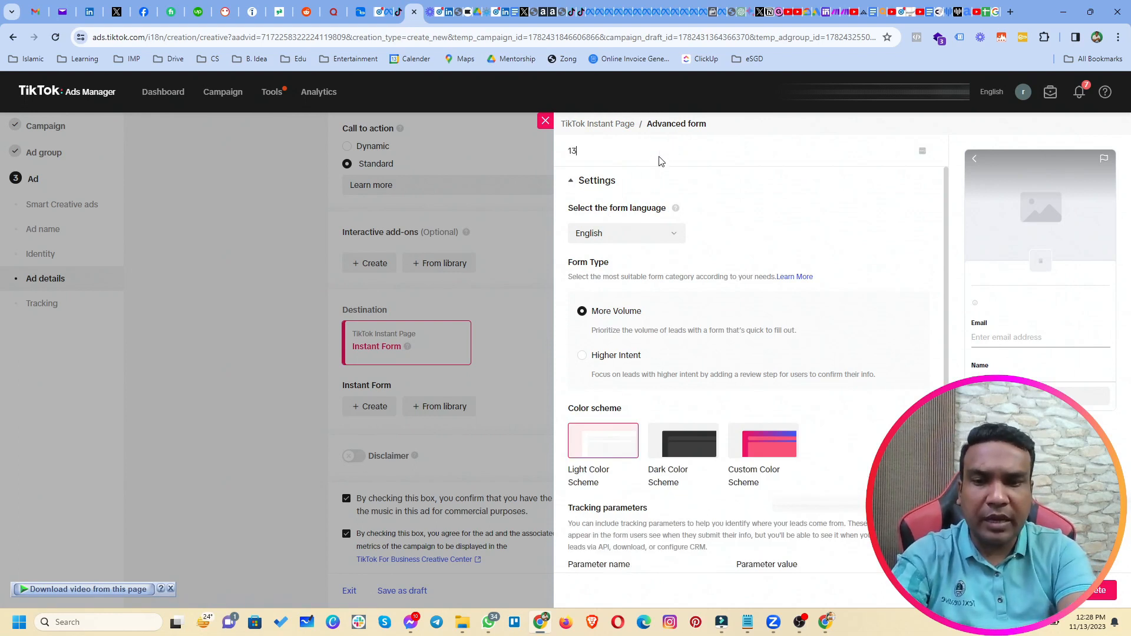
text(th Nov )
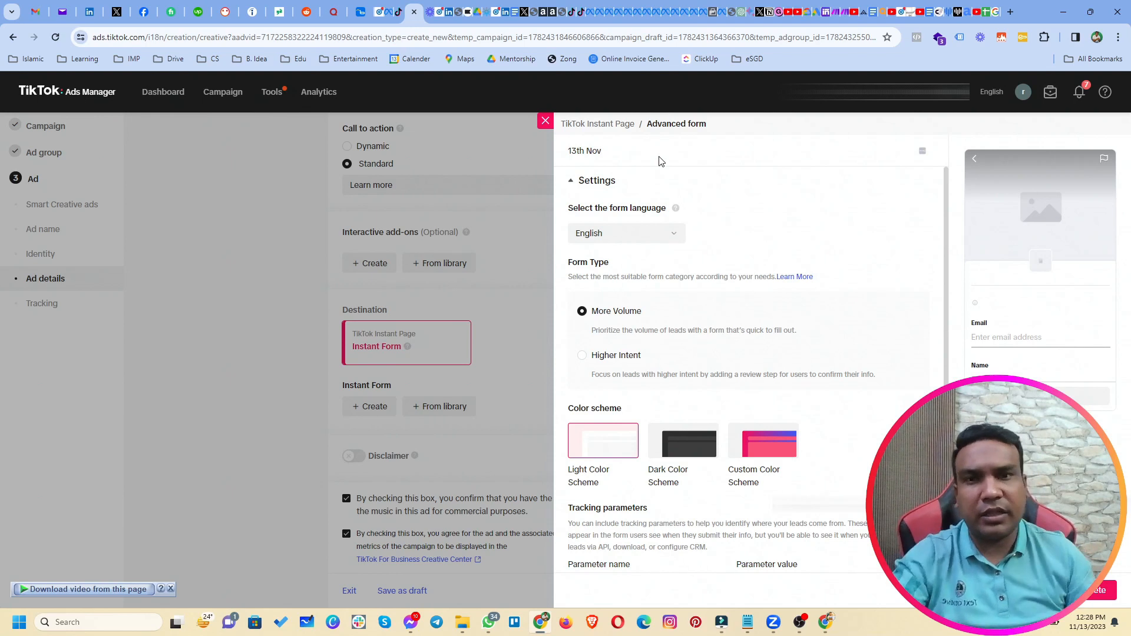
text(2023)
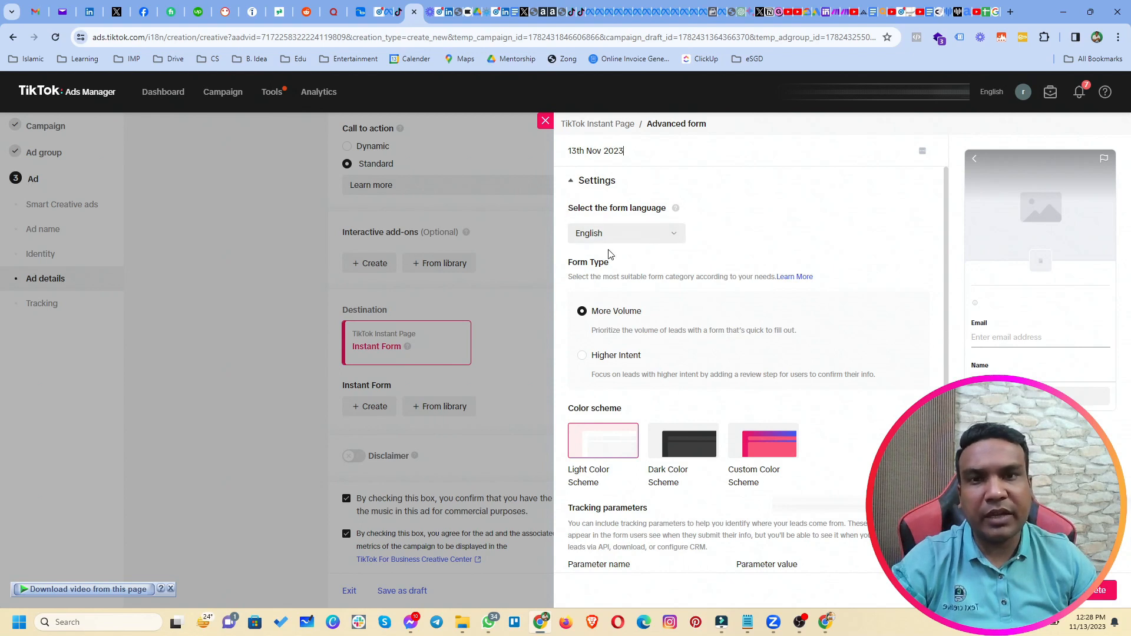
scroll(653, 255, down, 1)
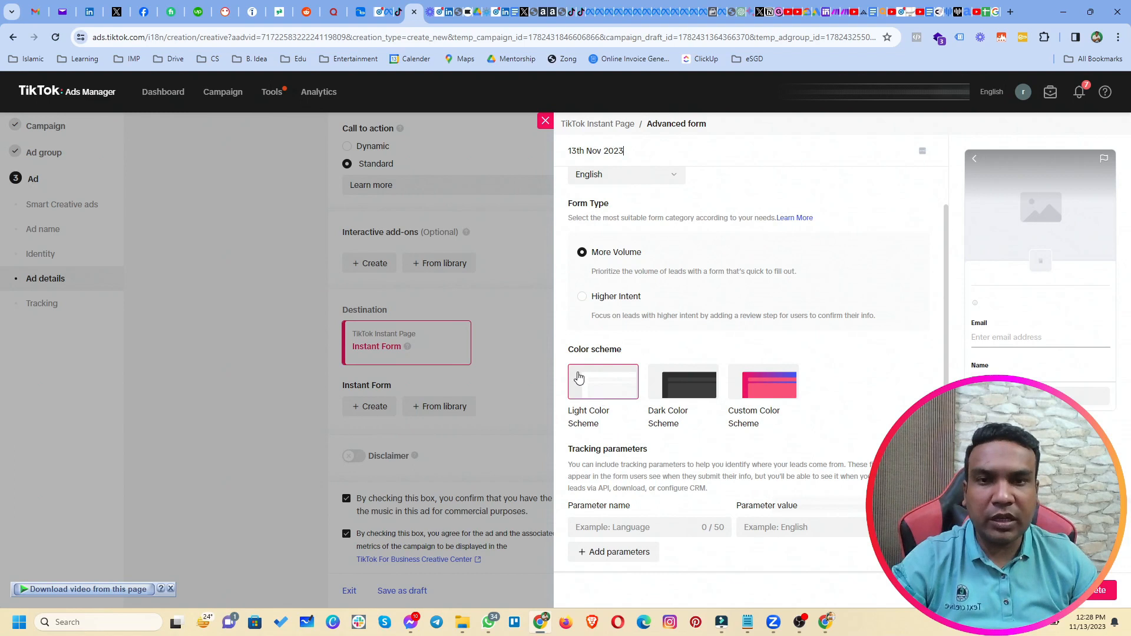
Try the Dark and Custom colour schemes, keep Light, and expand the Banner settings.
click(679, 386)
click(767, 397)
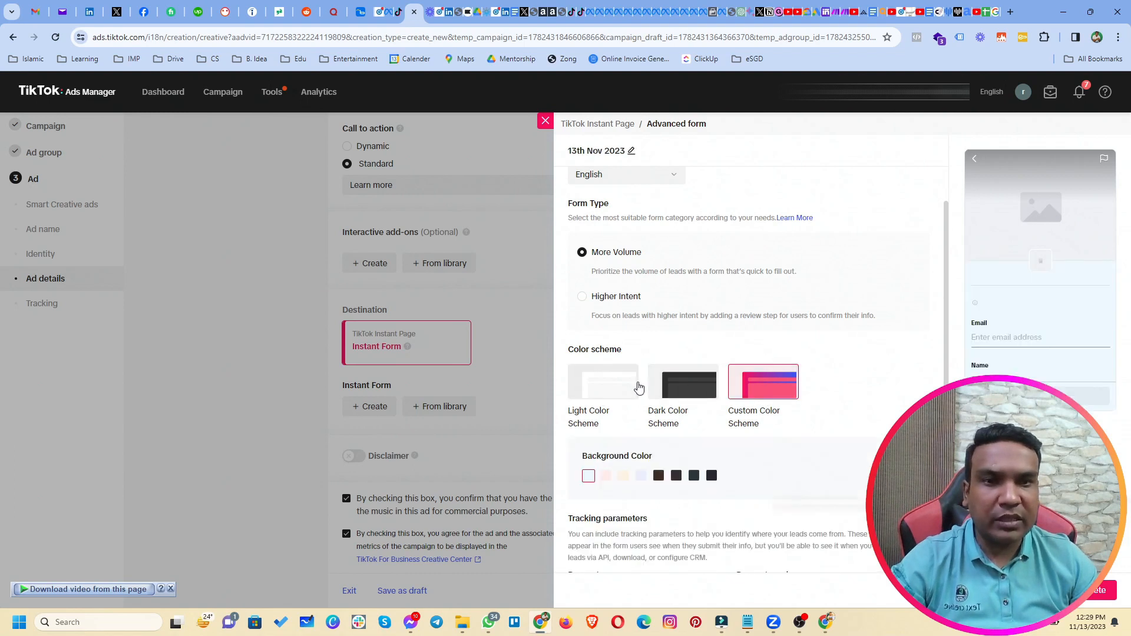
click(612, 387)
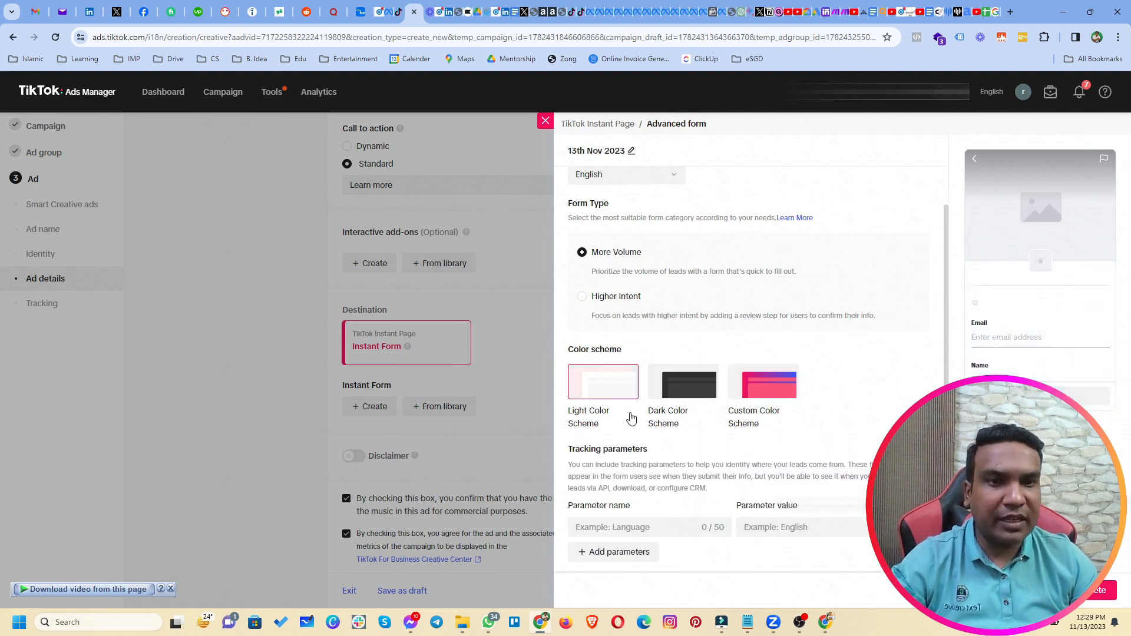
scroll(633, 415, down, 3)
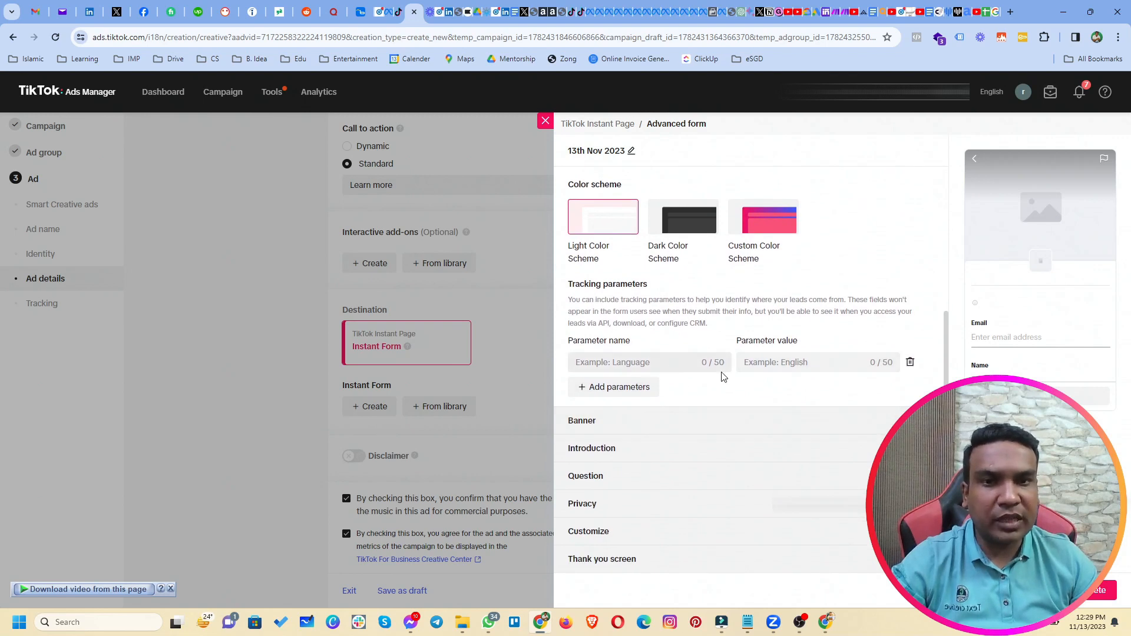
click(736, 426)
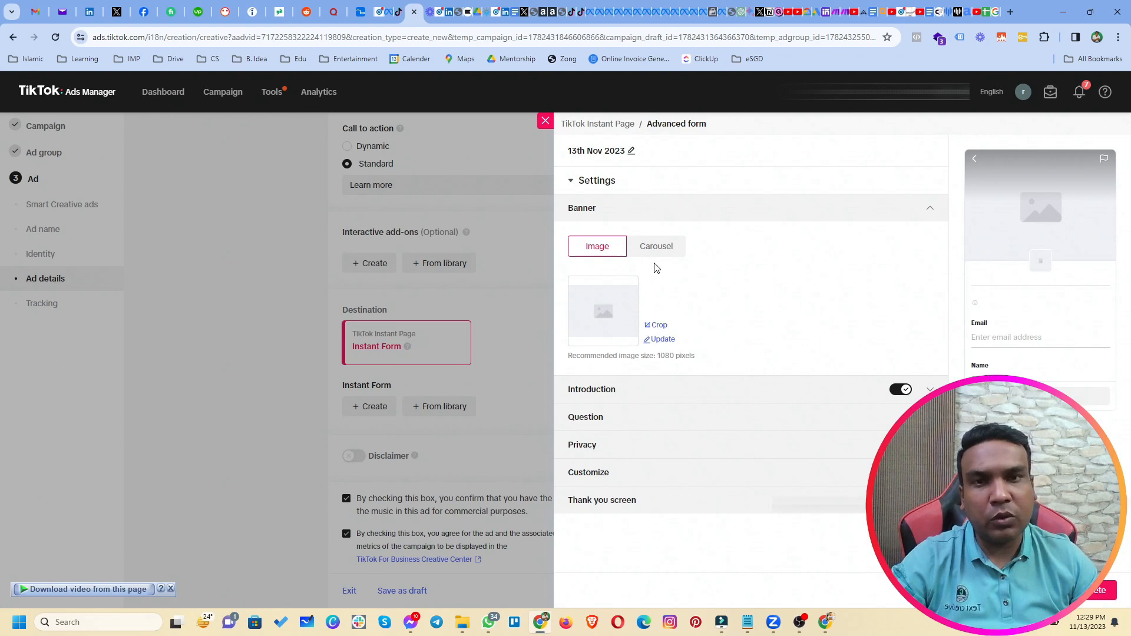
Upload the Porcelain veneers image from Downloads as the banner, cropped 4:3 from the top.
click(656, 248)
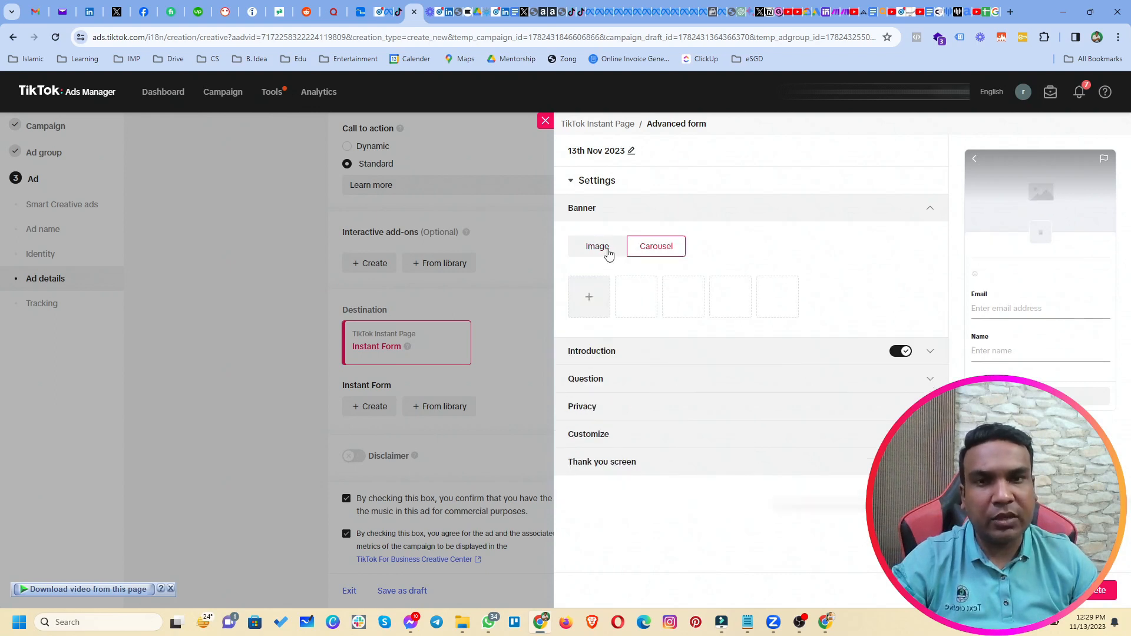
click(605, 254)
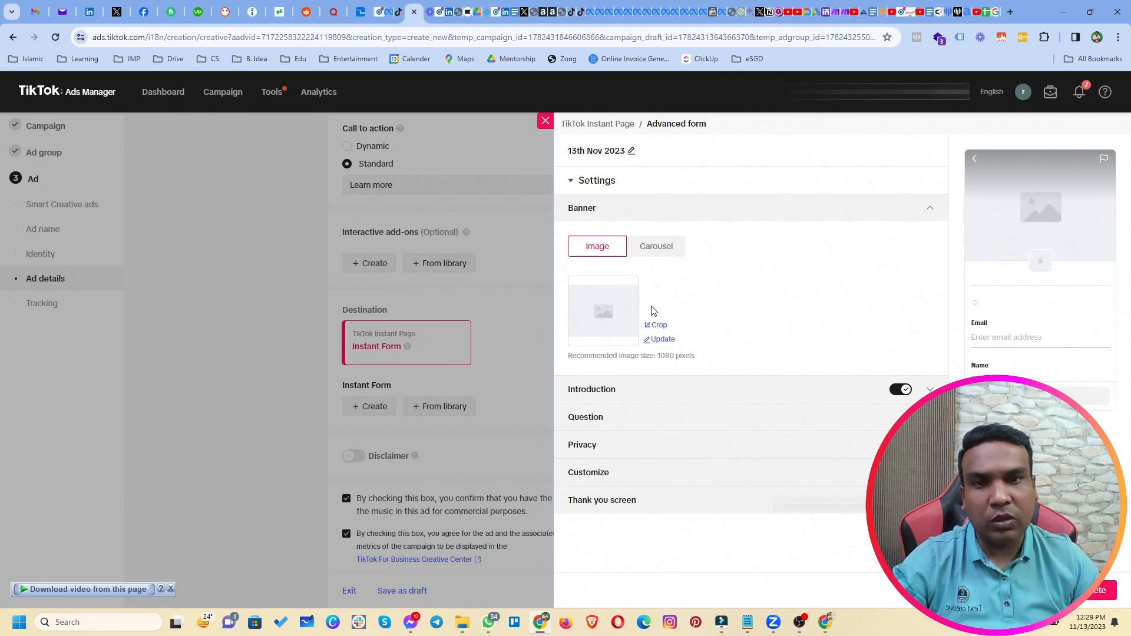
click(662, 339)
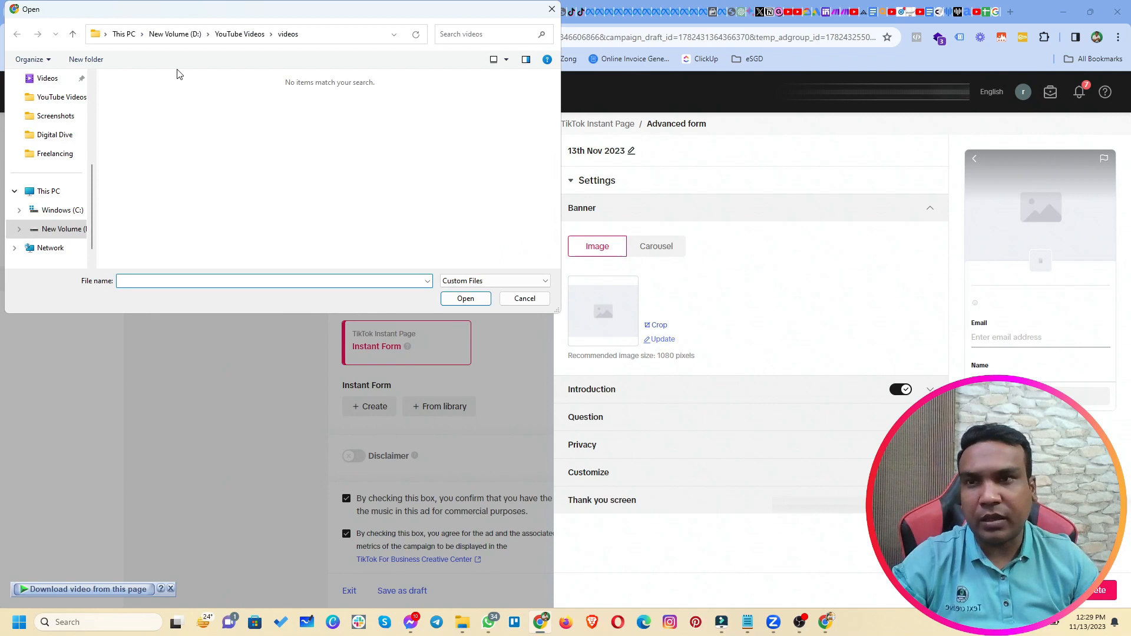
scroll(68, 162, up, 3)
click(67, 160)
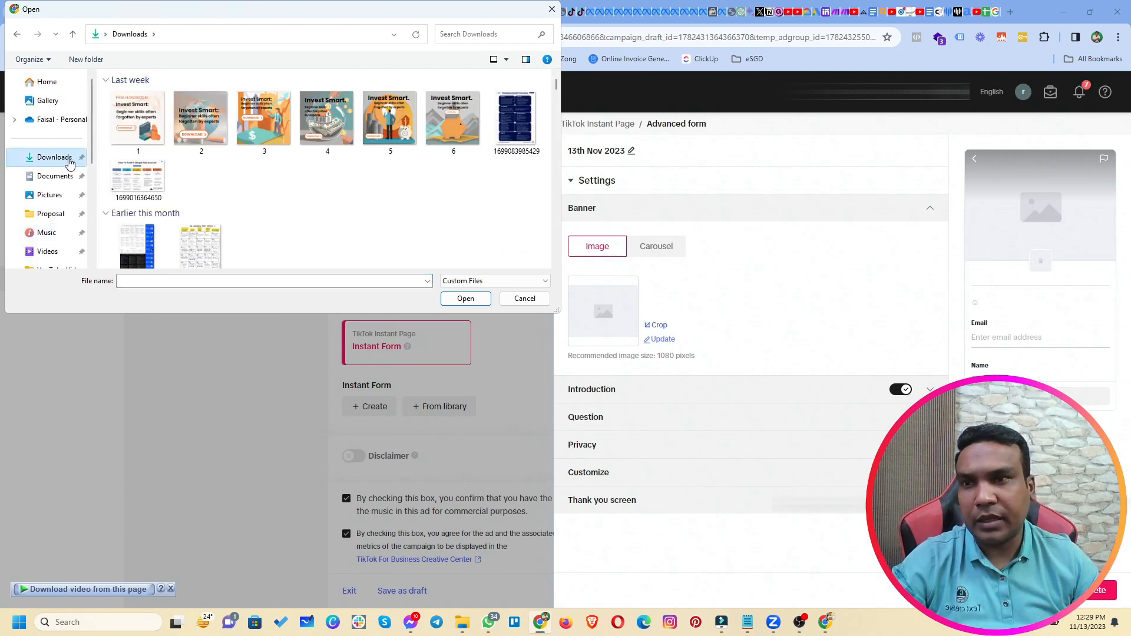
scroll(235, 182, down, 1)
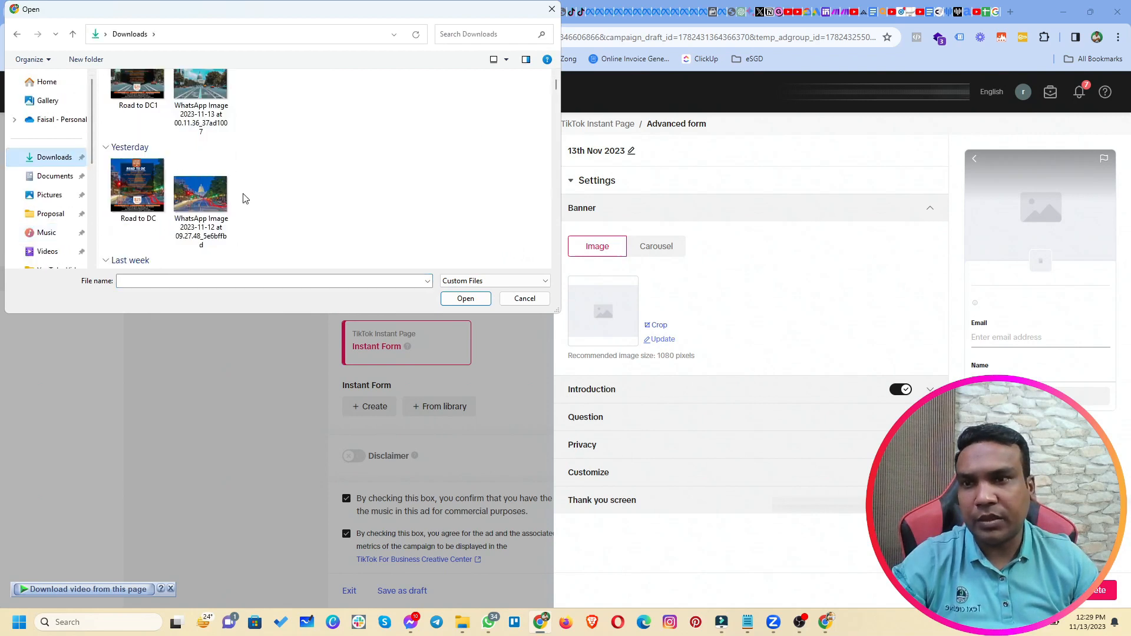
scroll(247, 201, up, 1)
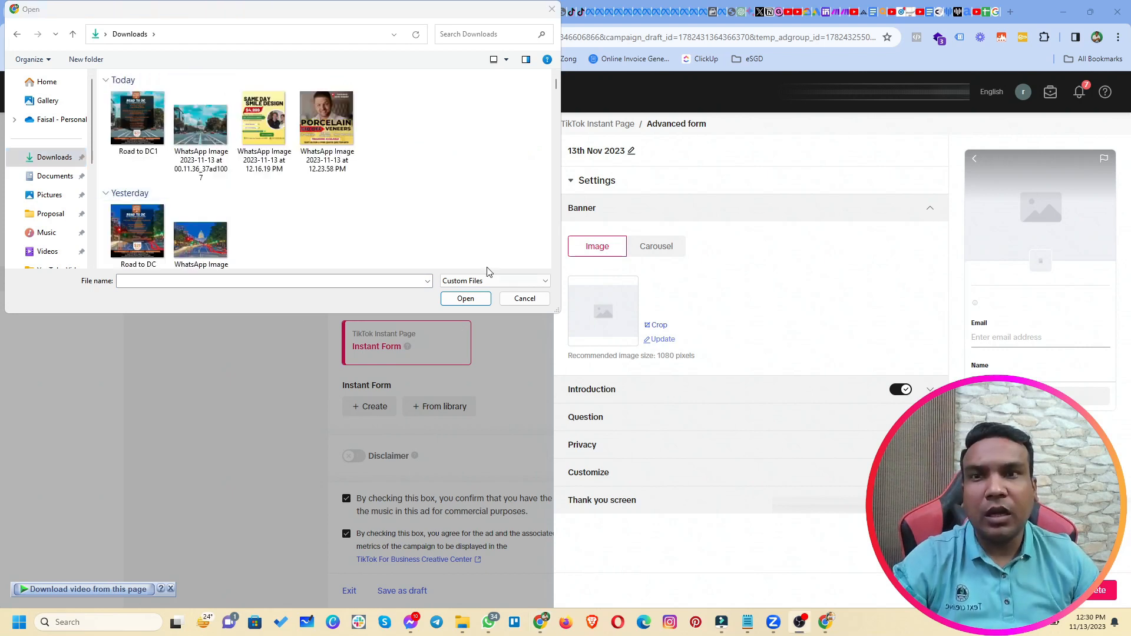
click(317, 129)
click(463, 299)
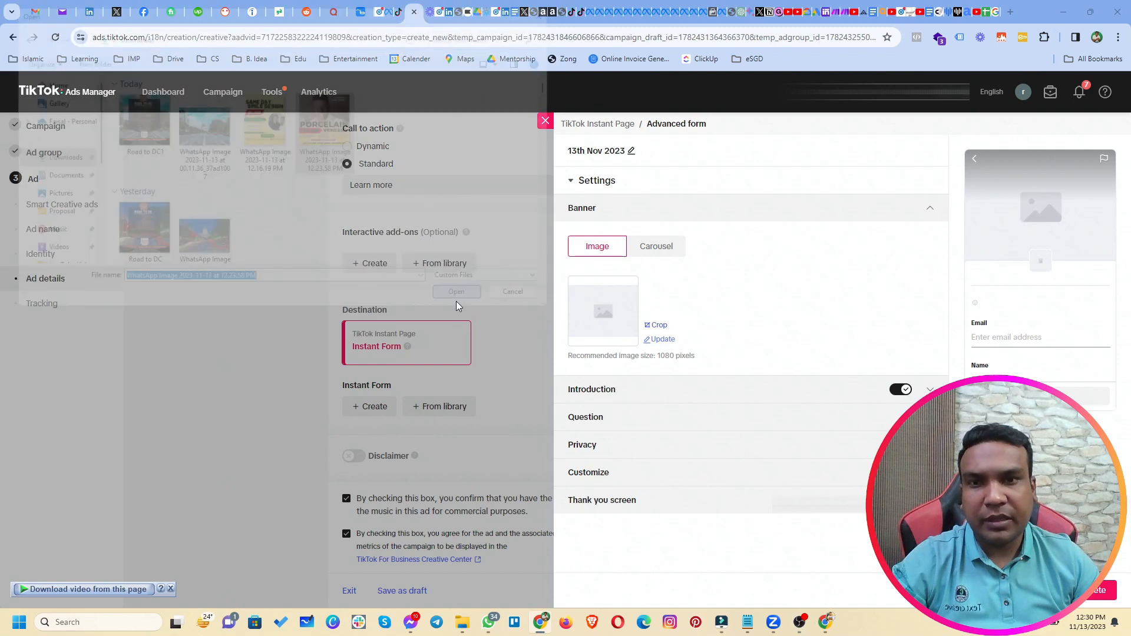
drag(836, 307, 830, 265)
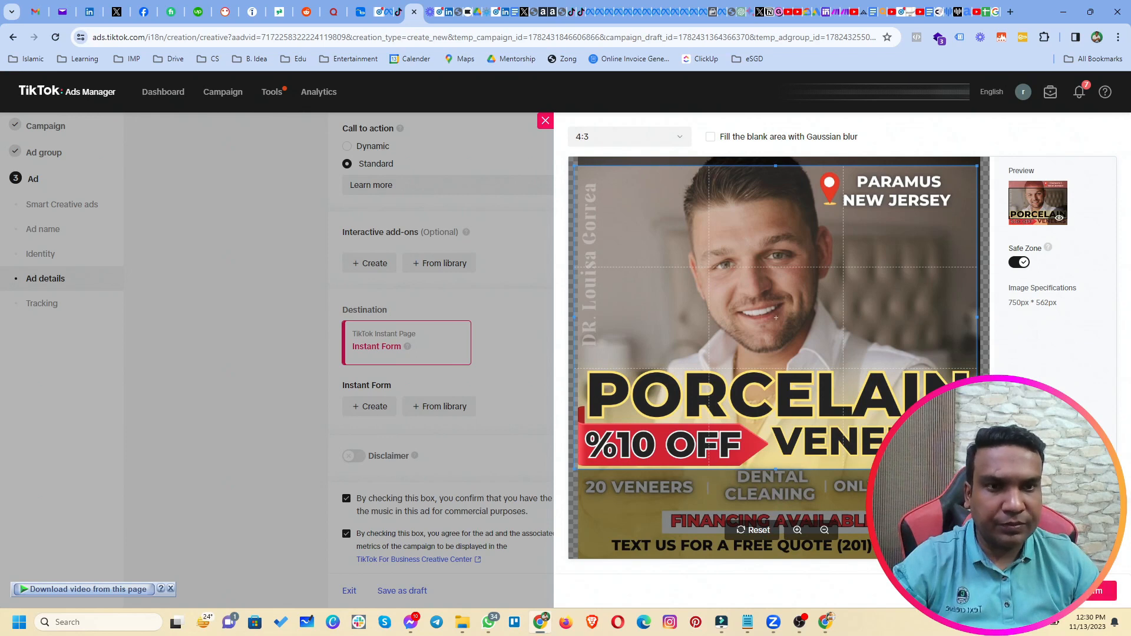
click(1099, 590)
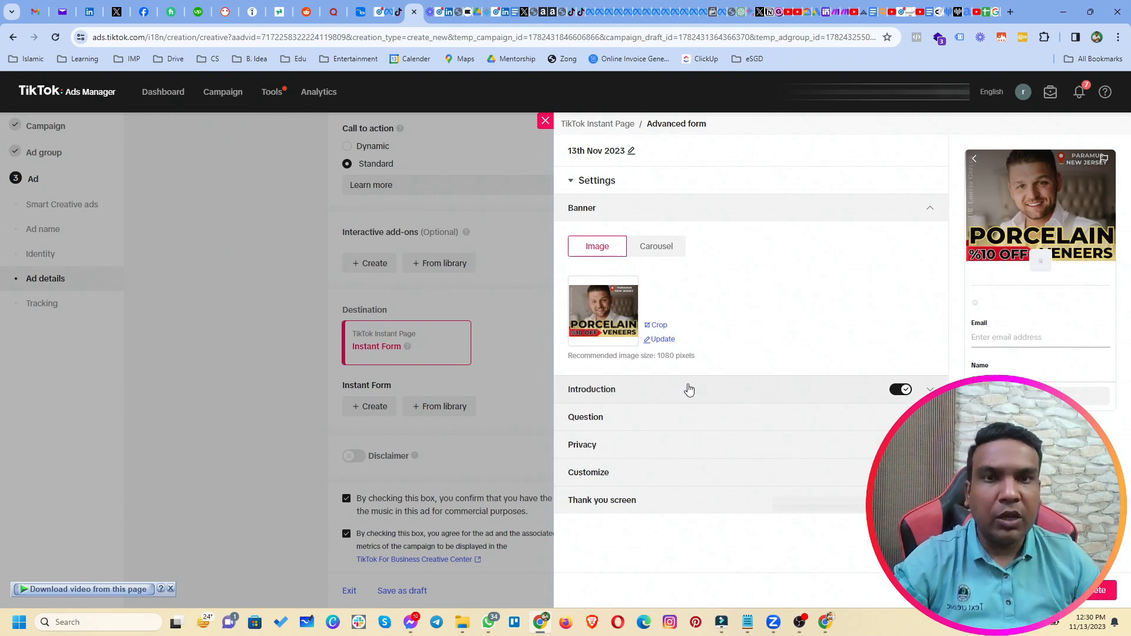
Expand Introduction, enter the doctor's name as display name, and begin the headline with 'Pl'.
click(689, 390)
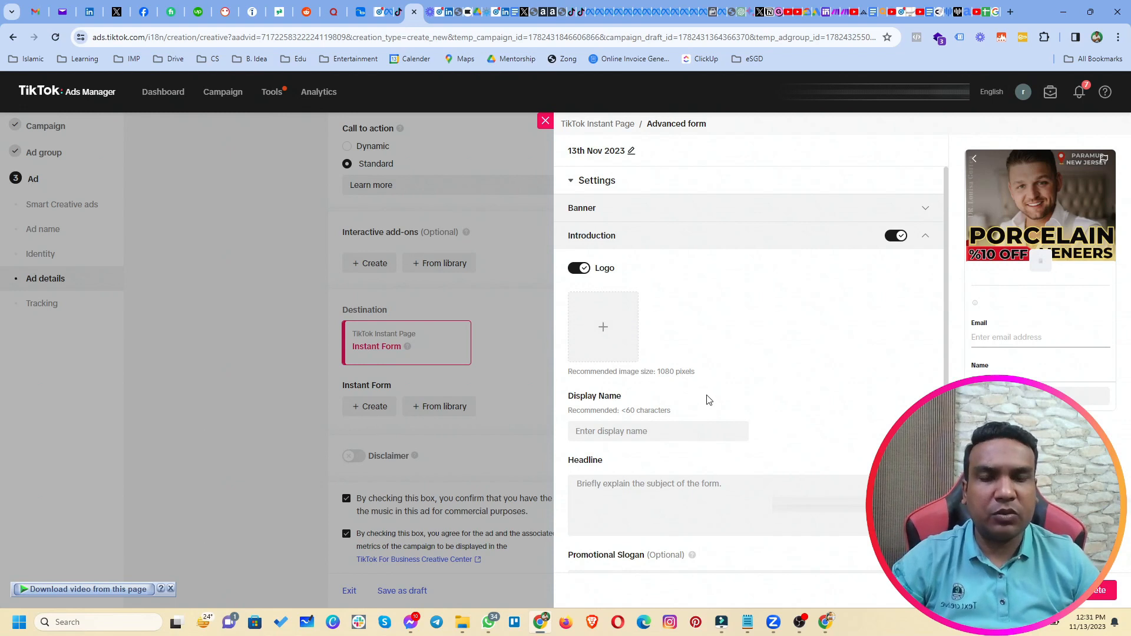
click(643, 434)
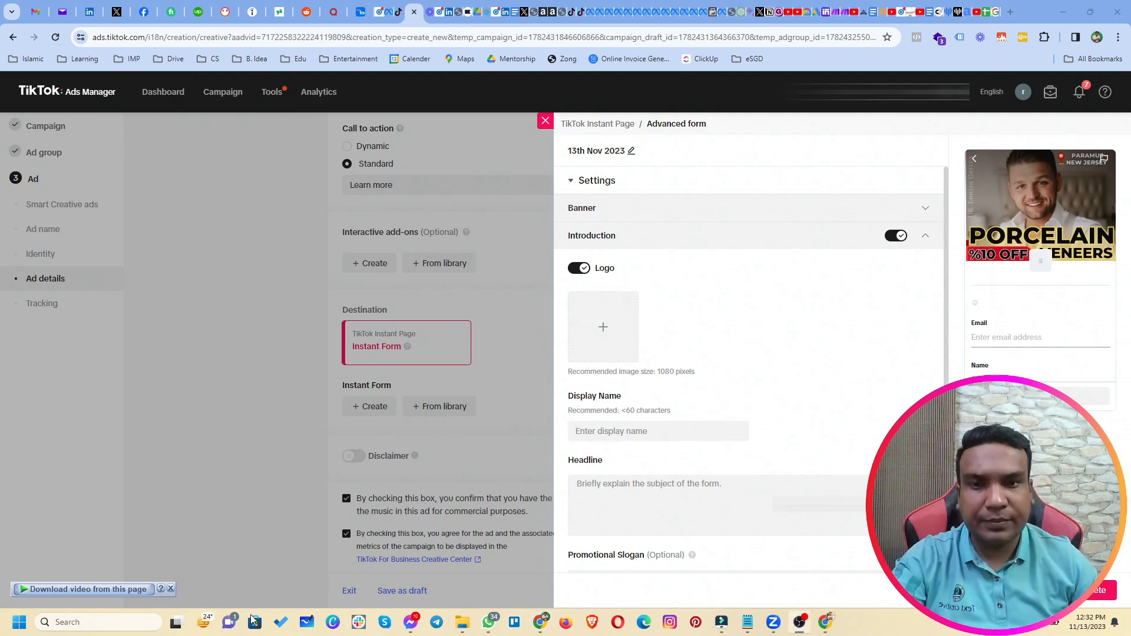
text(Dr. C)
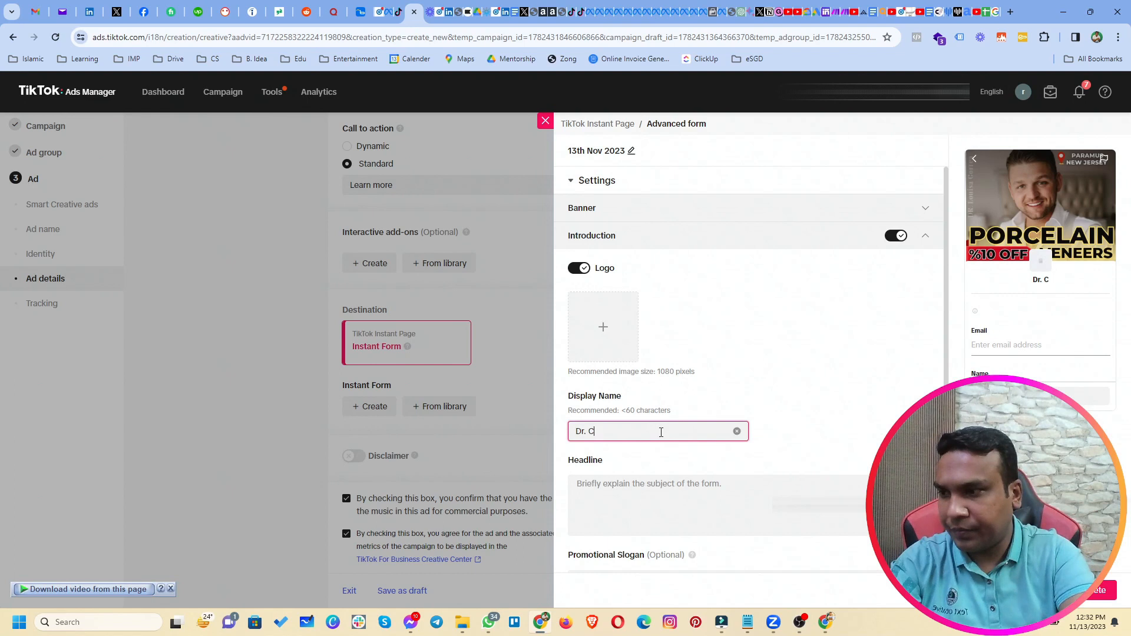
key(BackSpace)
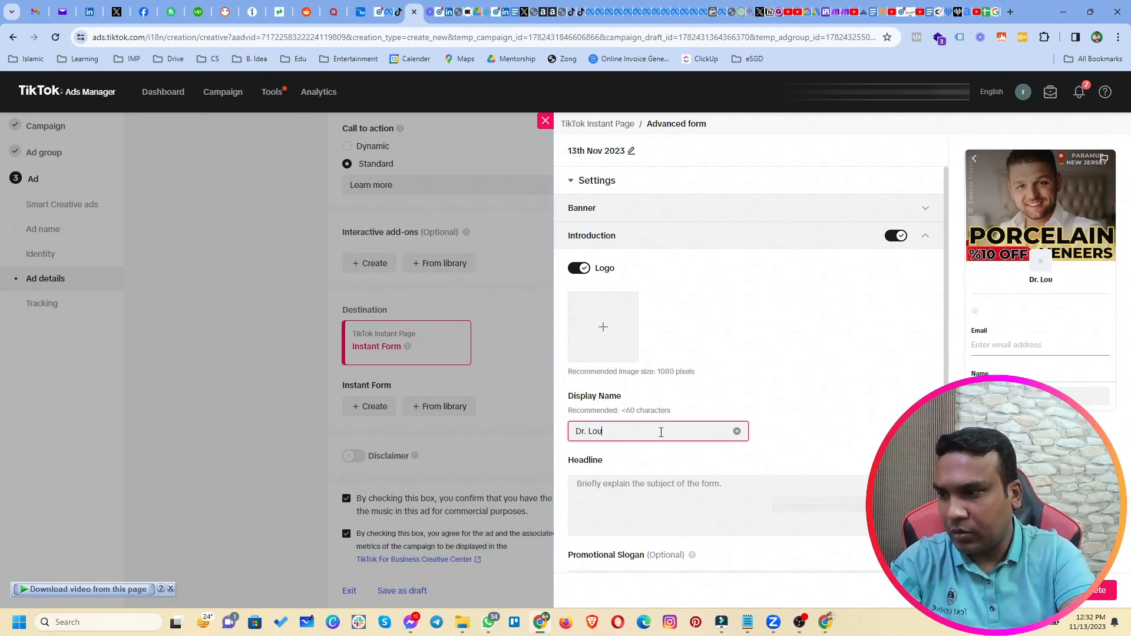
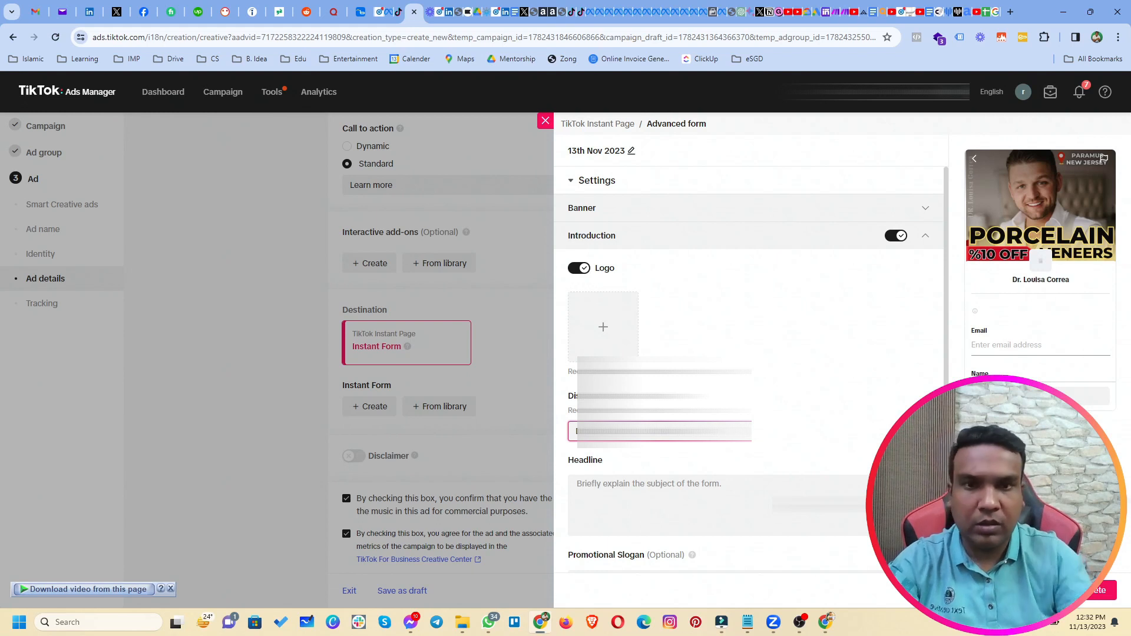
click(662, 513)
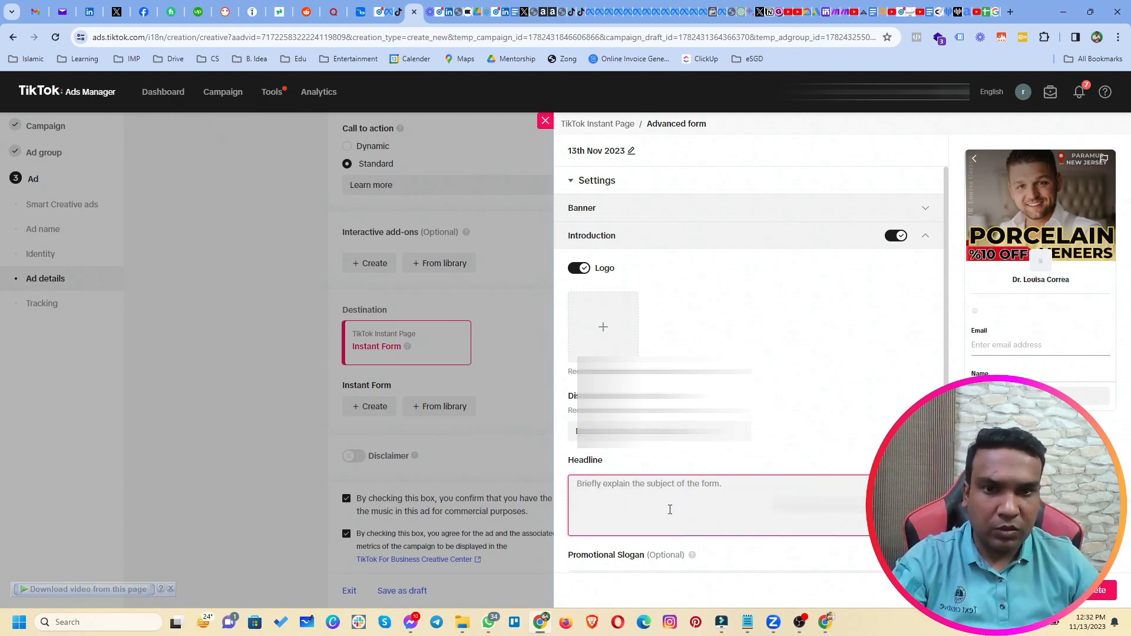
scroll(670, 510, down, 1)
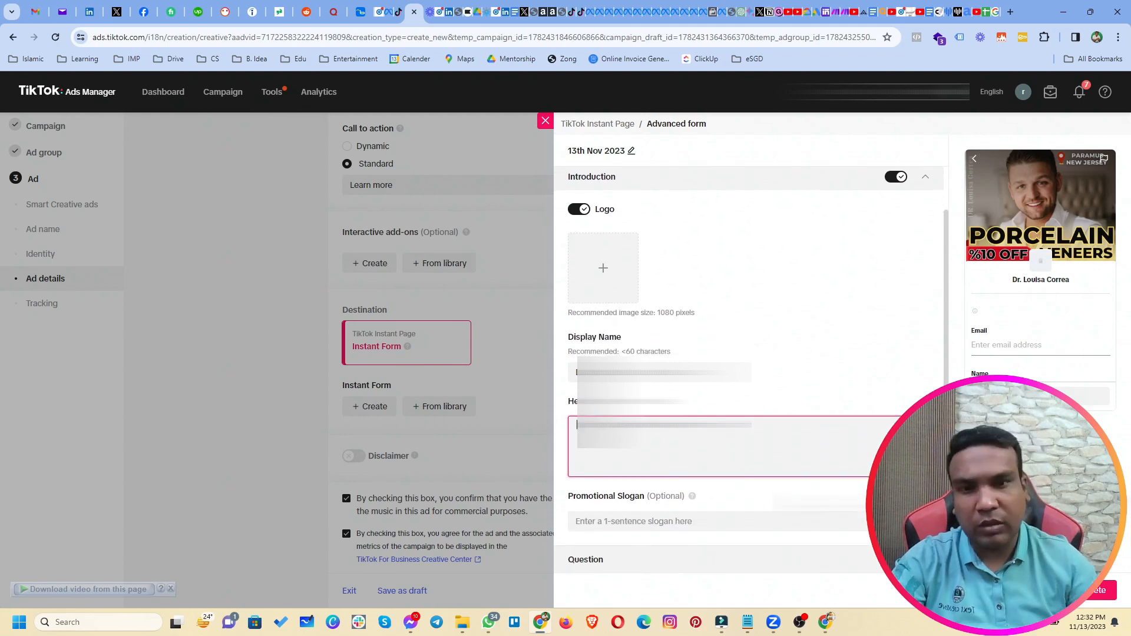
text(Please fill the following form.)
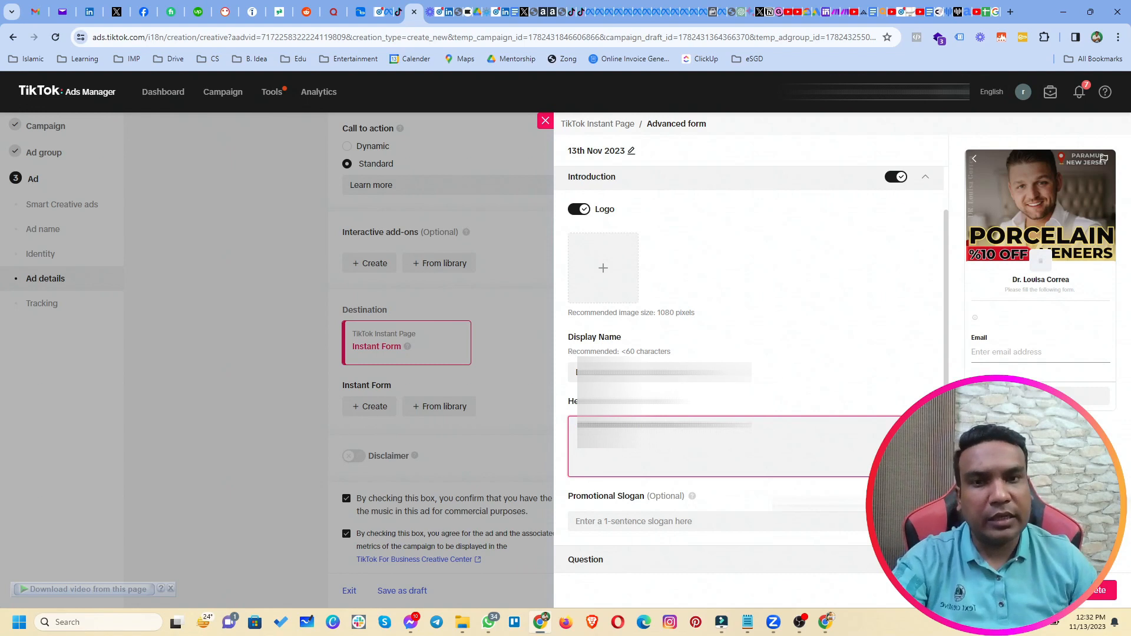
Replace the introduction display name with 'Get 10% Off'.
drag(655, 373, 571, 371)
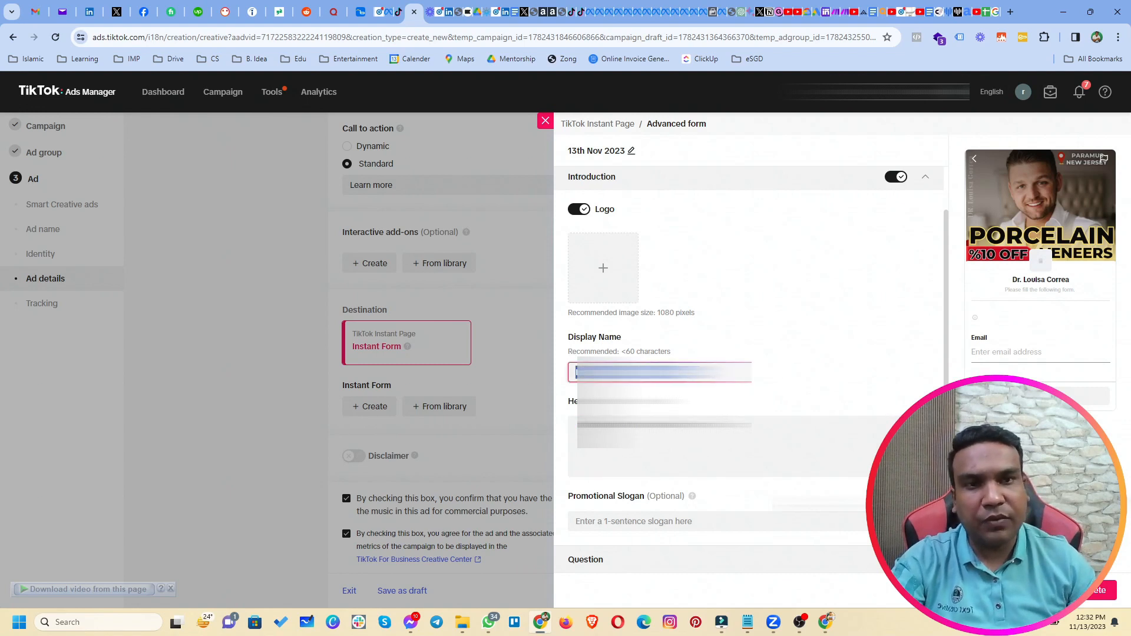
text(10%)
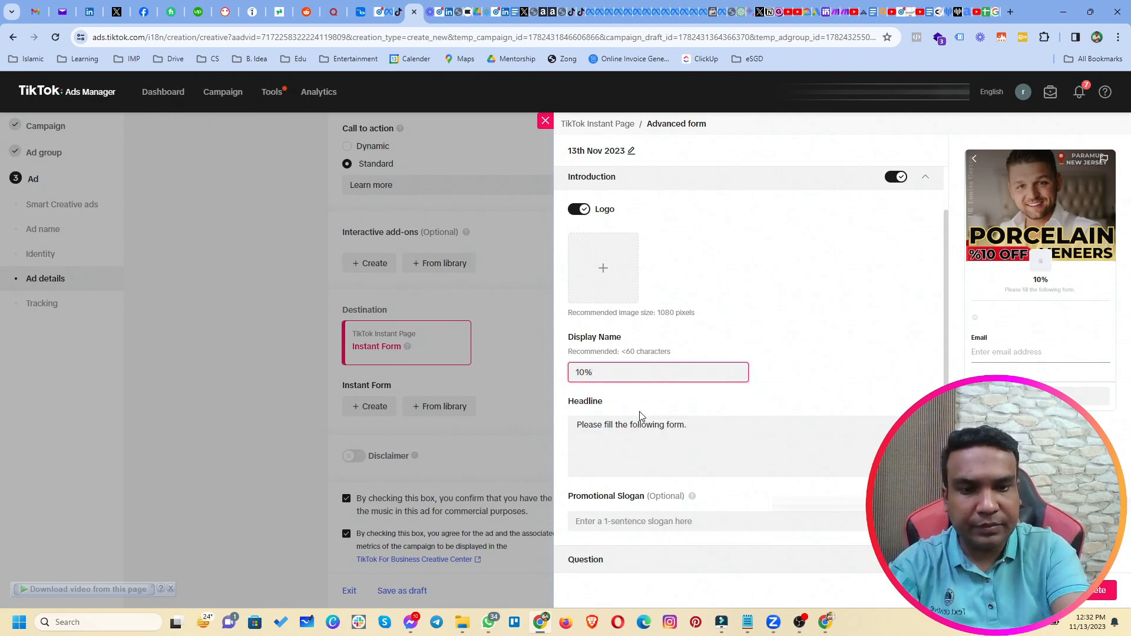
text(Get)
key(End)
text(Off)
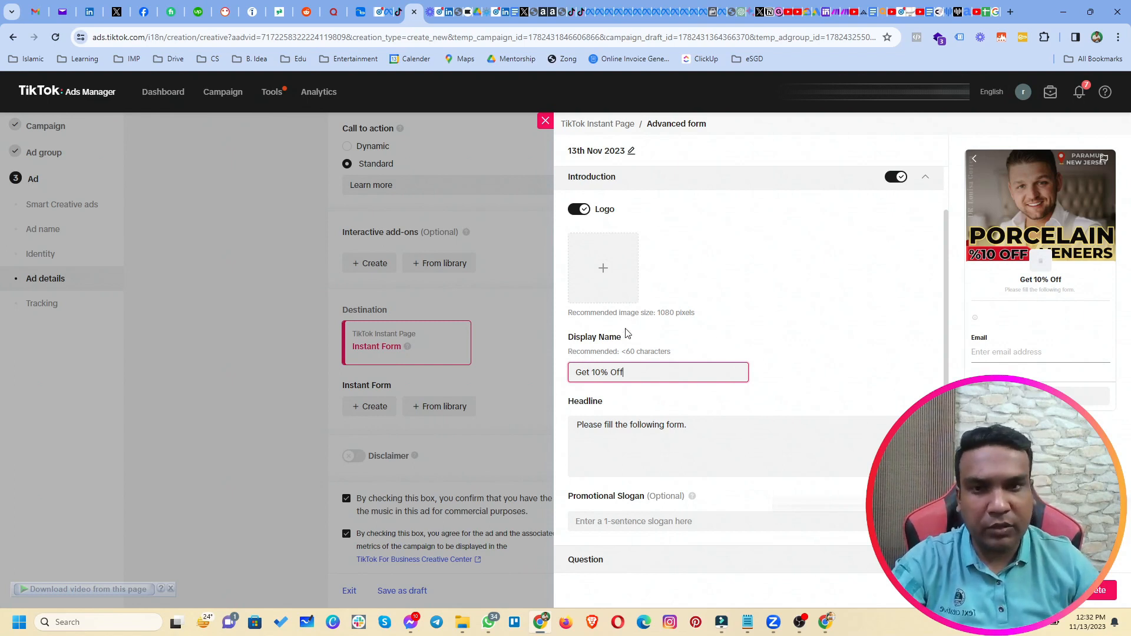
scroll(725, 436, down, 1)
scroll(725, 436, down, 1)
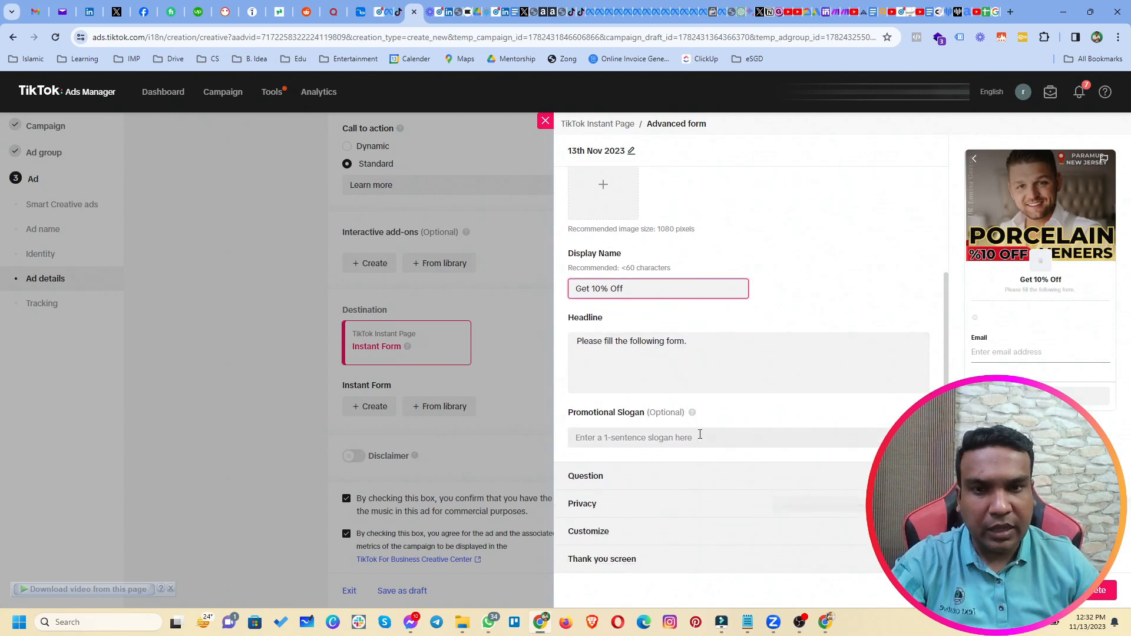
Set the promotional slogan to 'Porcelain Vaneers' and expand the question settings.
click(611, 438)
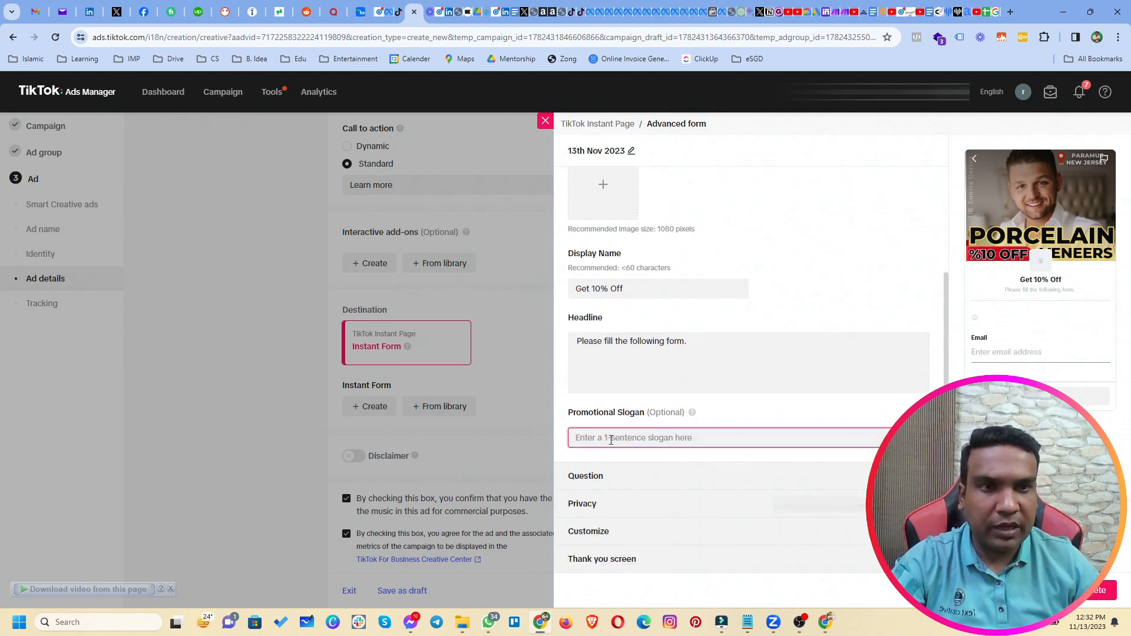
text(Por)
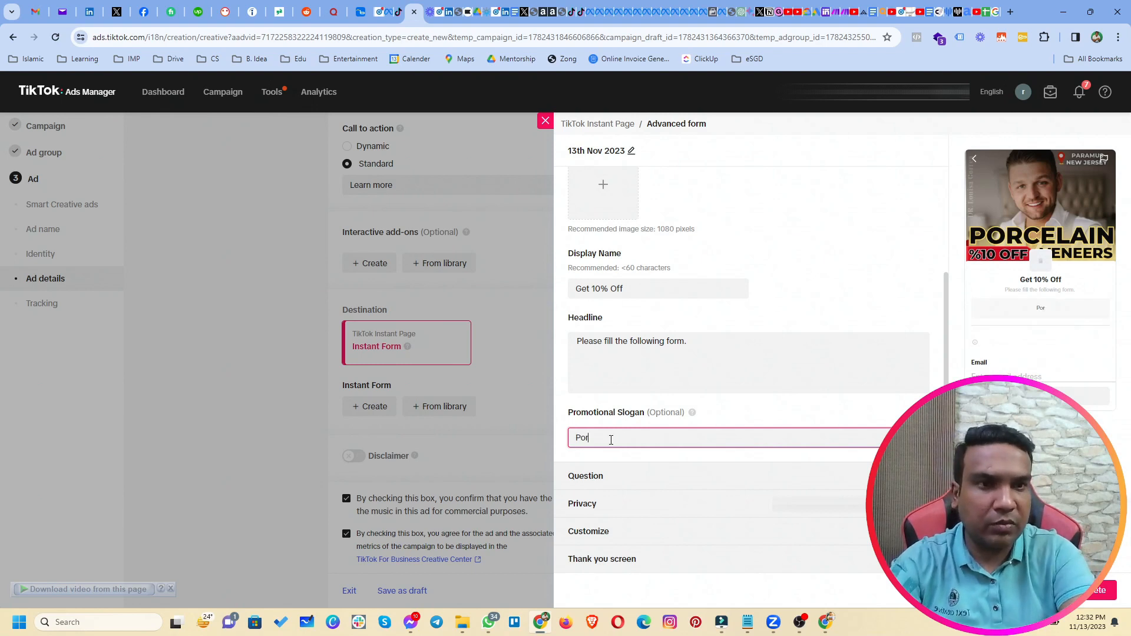
text(cel)
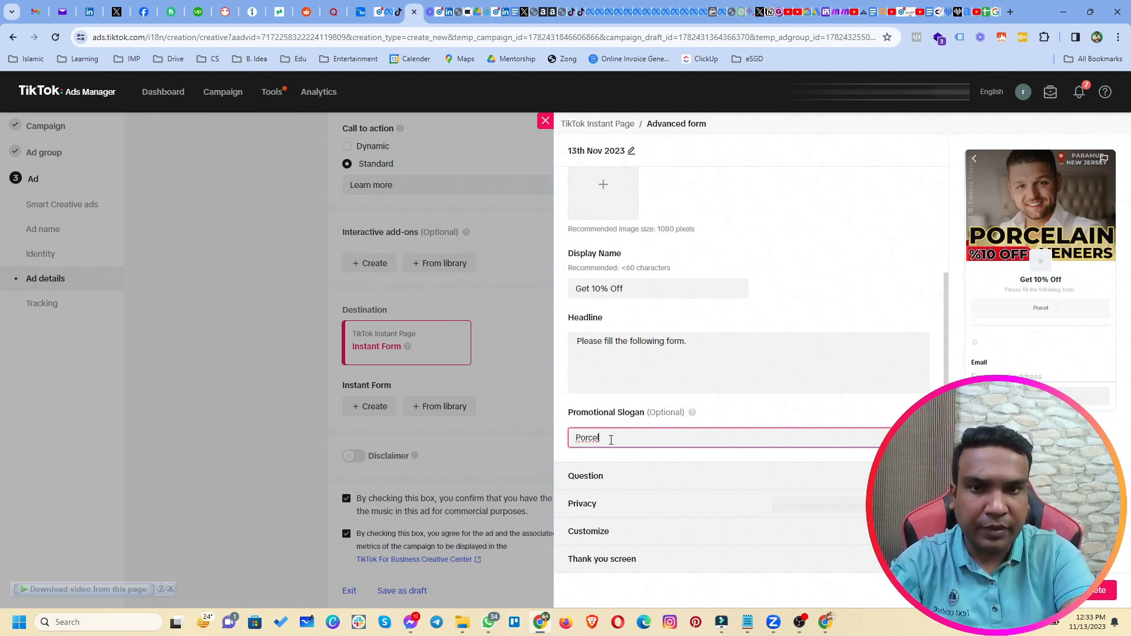
text(ain Vaneers)
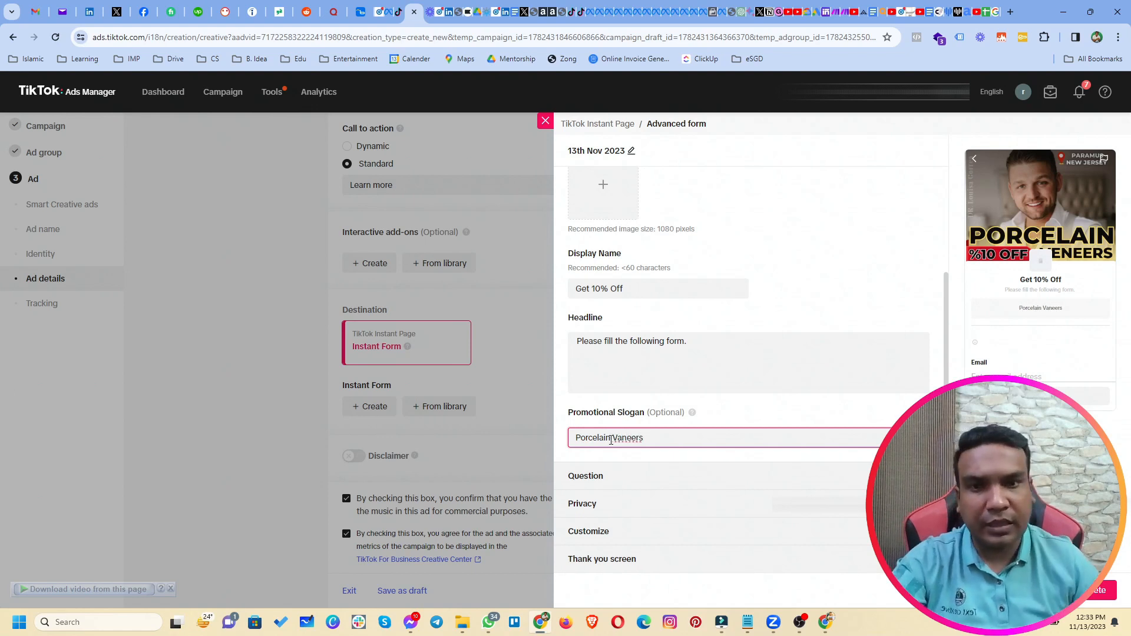
click(651, 478)
Add a Phone number contact question and move Name to the top, ahead of Email.
scroll(652, 478, down, 1)
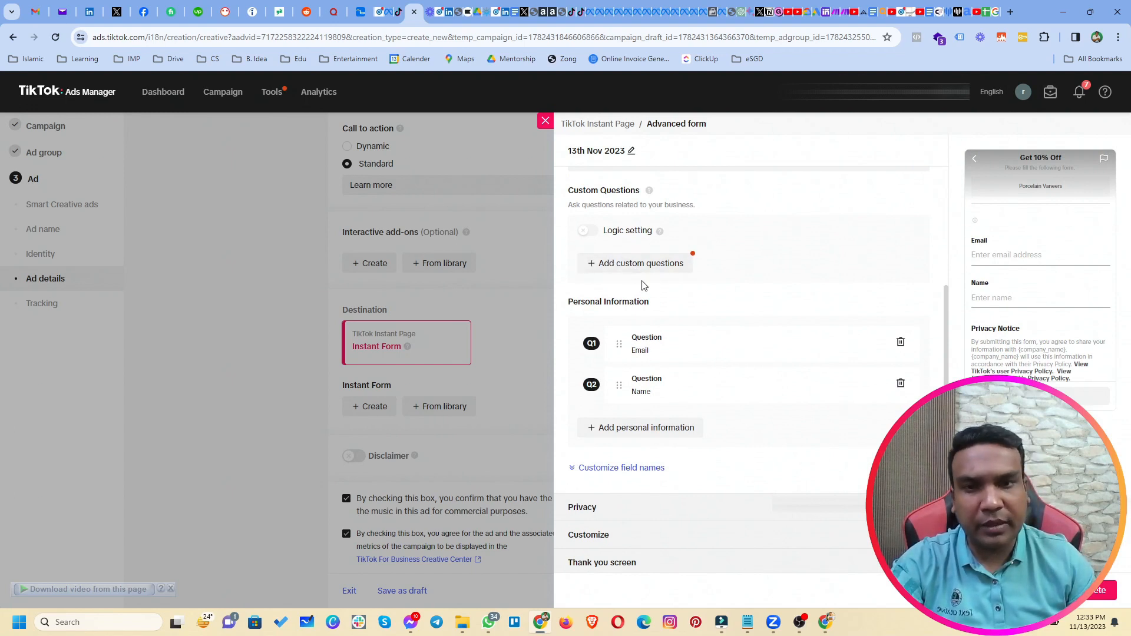
click(621, 438)
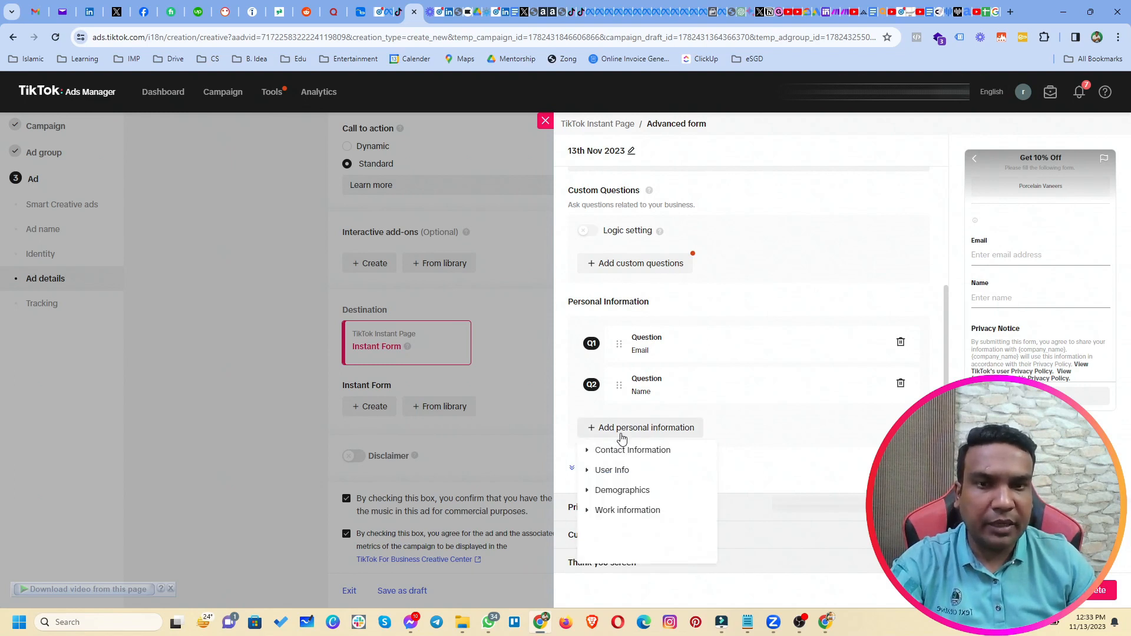
click(651, 451)
click(651, 469)
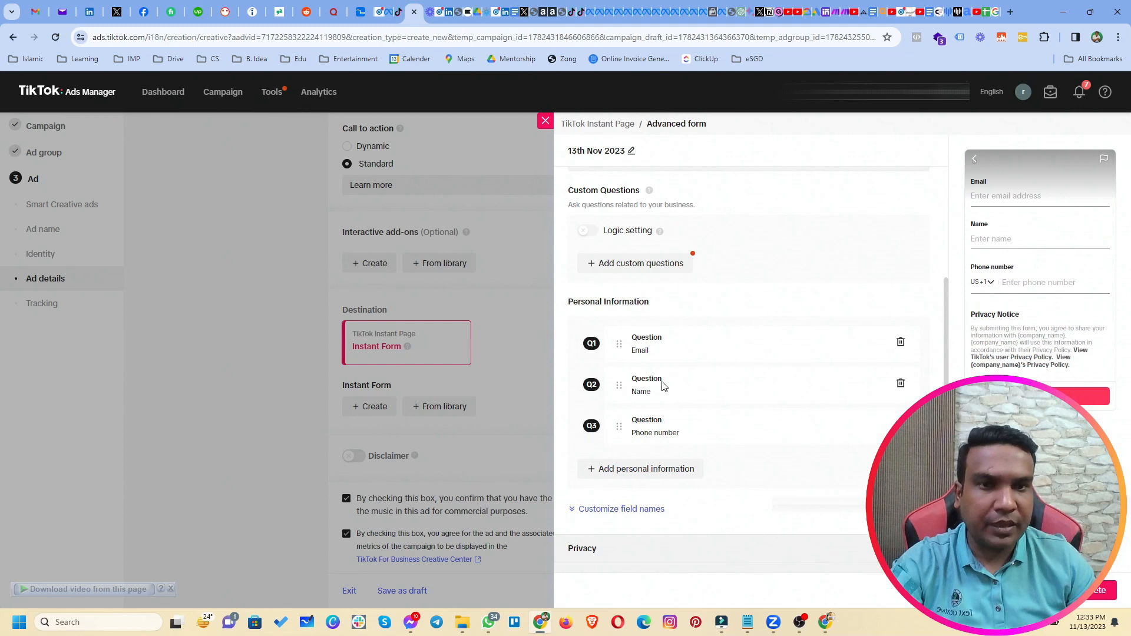
drag(615, 385, 613, 330)
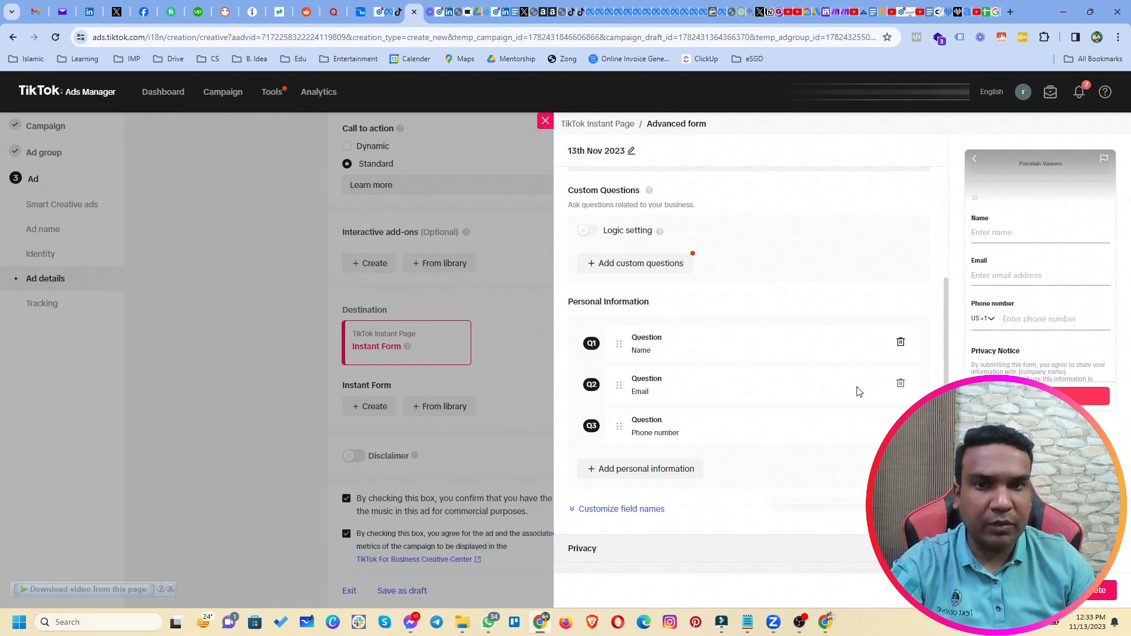
scroll(703, 441, down, 1)
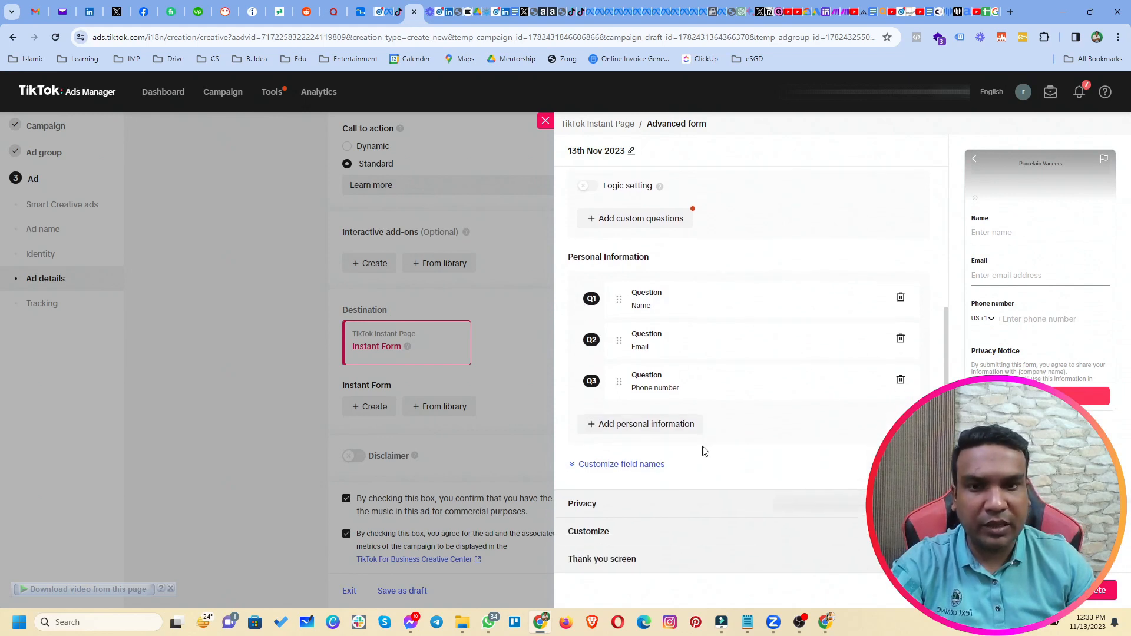
click(634, 475)
scroll(661, 457, down, 1)
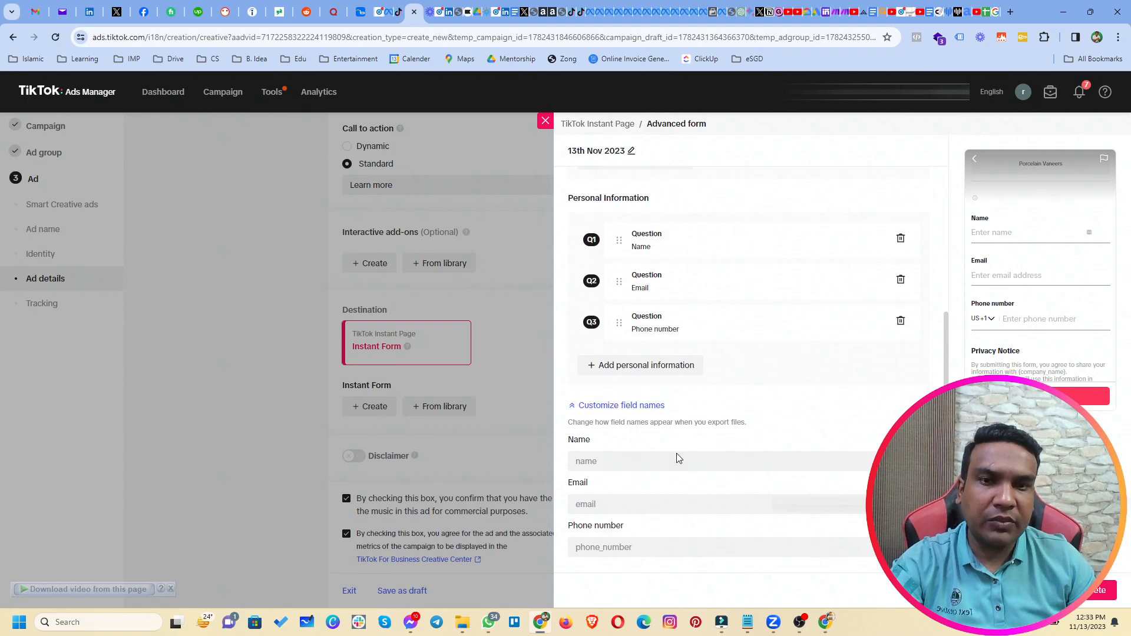
scroll(659, 465, down, 1)
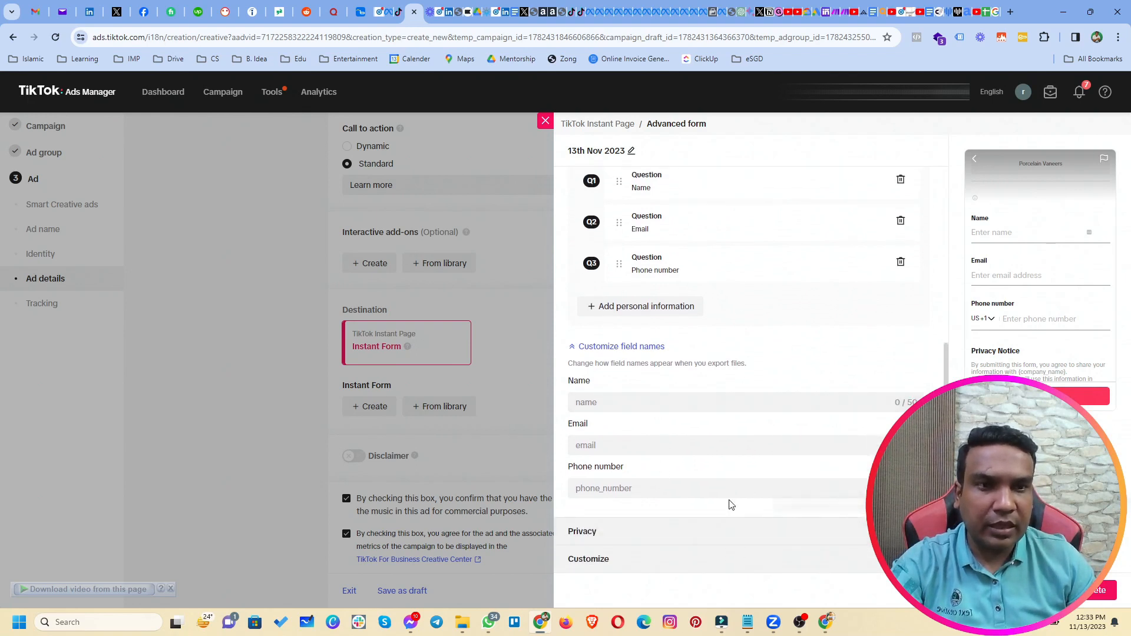
click(654, 489)
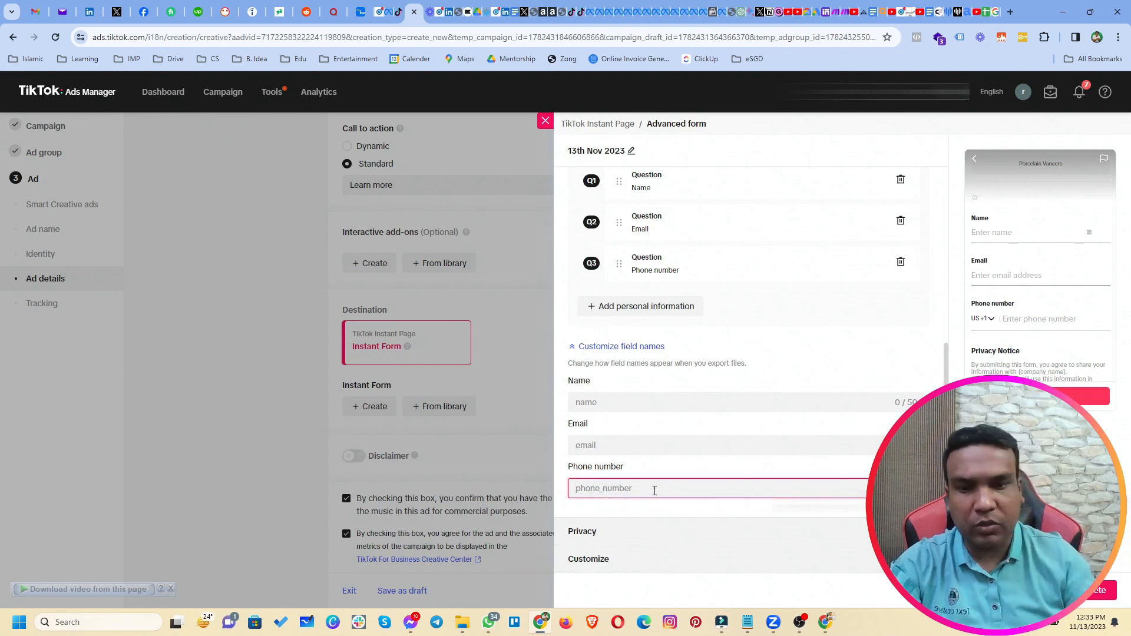
text(n)
key(BackSpace)
key(BackSpace)
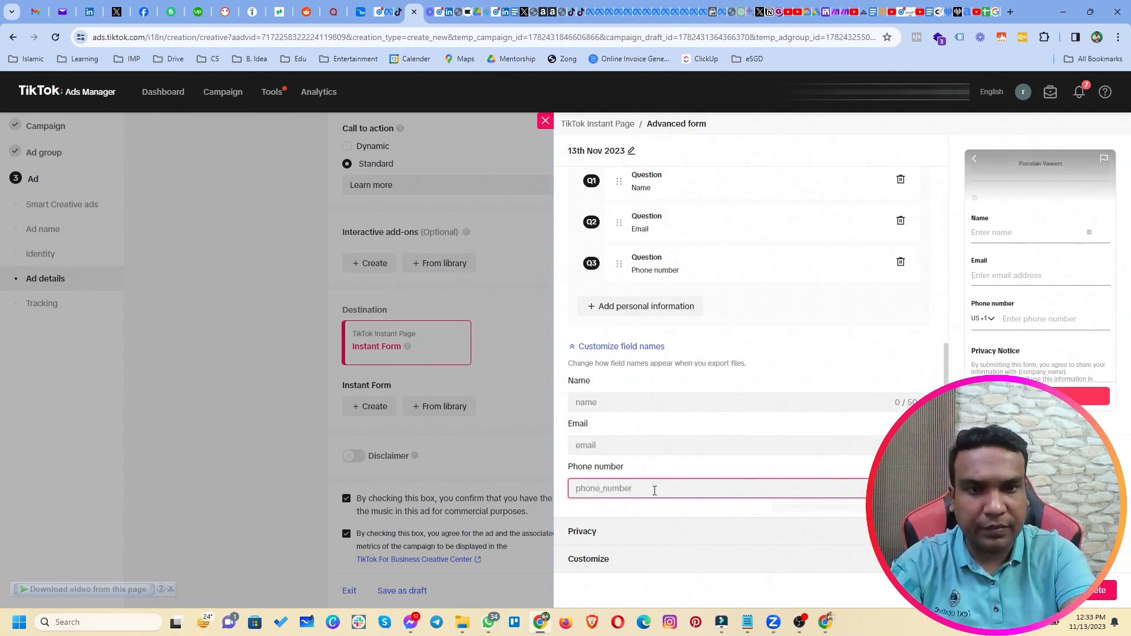
text(name@)
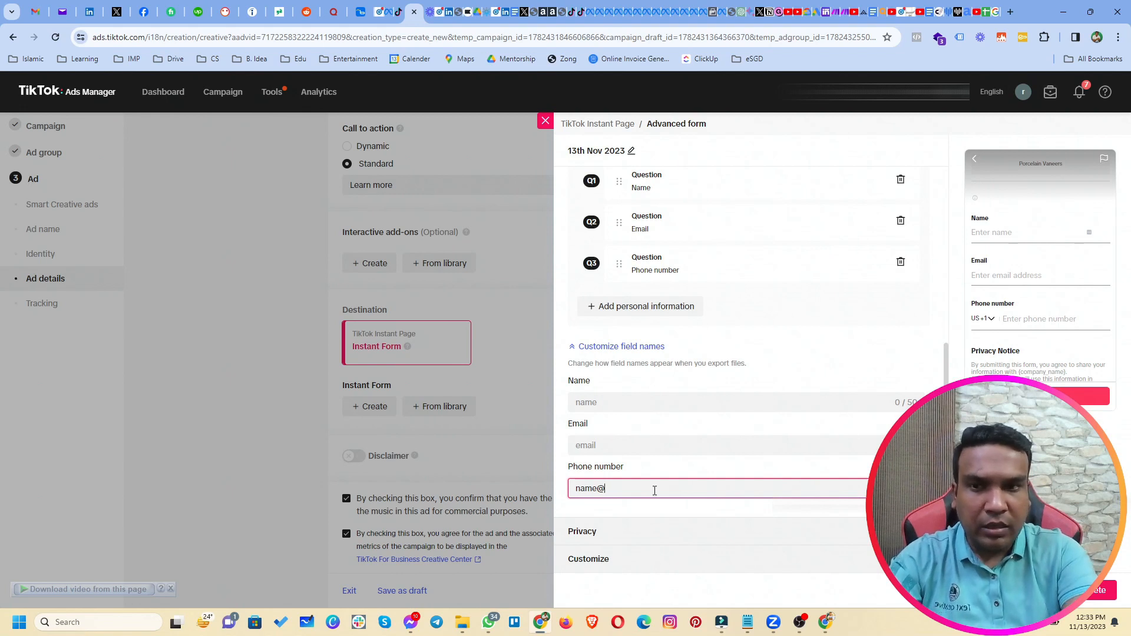
key(BackSpace)
key(BackSpace)
key(BackSpace)
key(BackSpace)
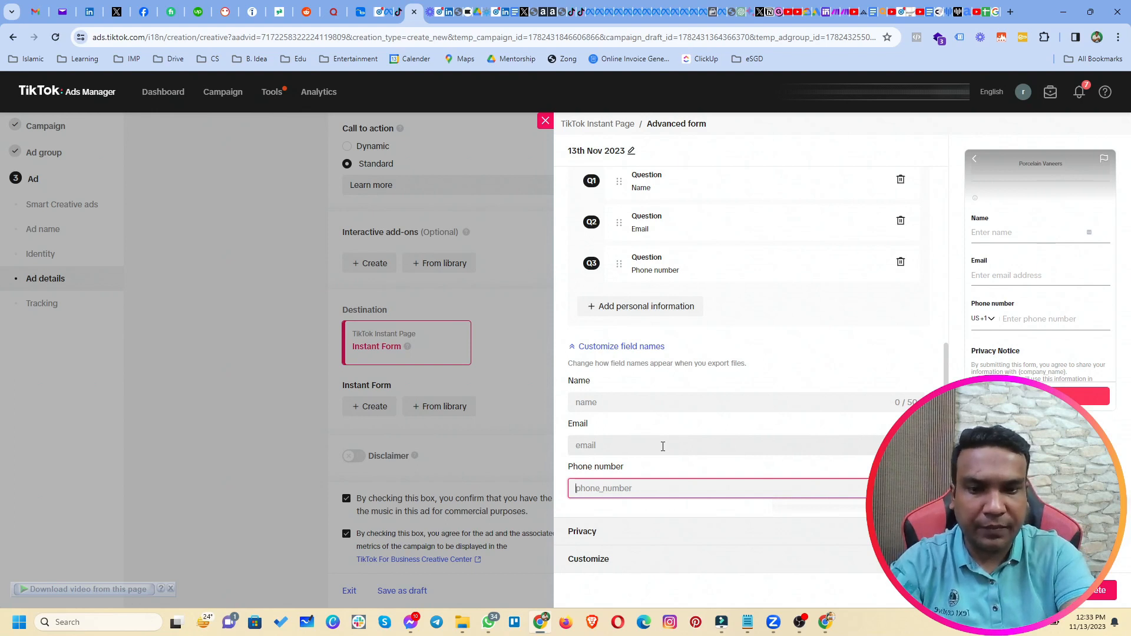
text(+)
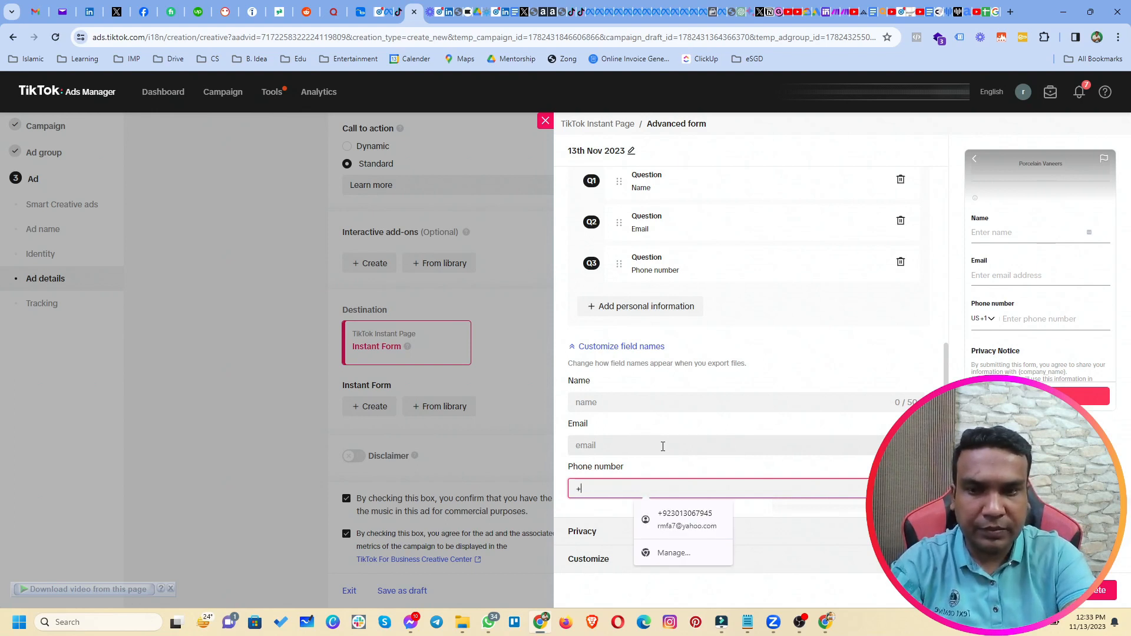
text(XXXXXXXX)
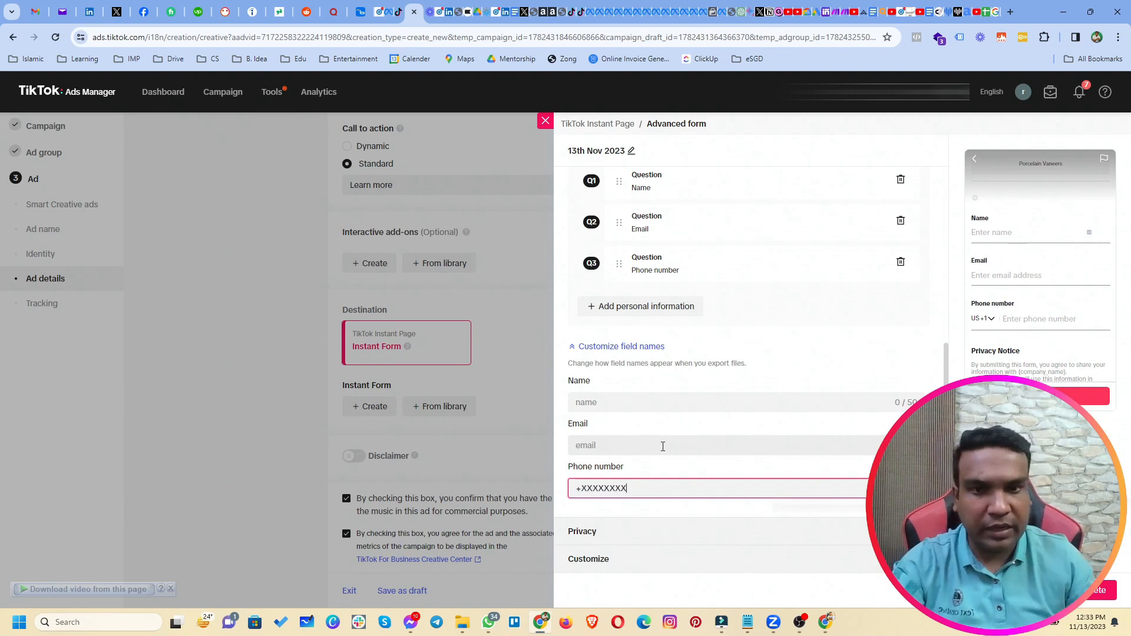
click(687, 472)
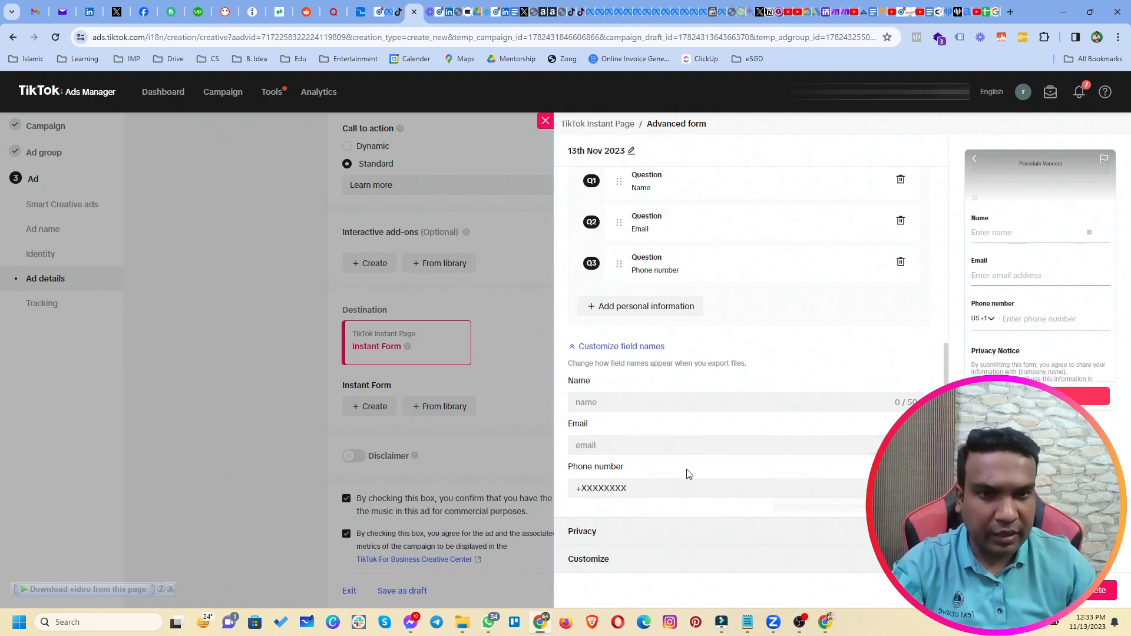
drag(638, 492, 573, 495)
key(BackSpace)
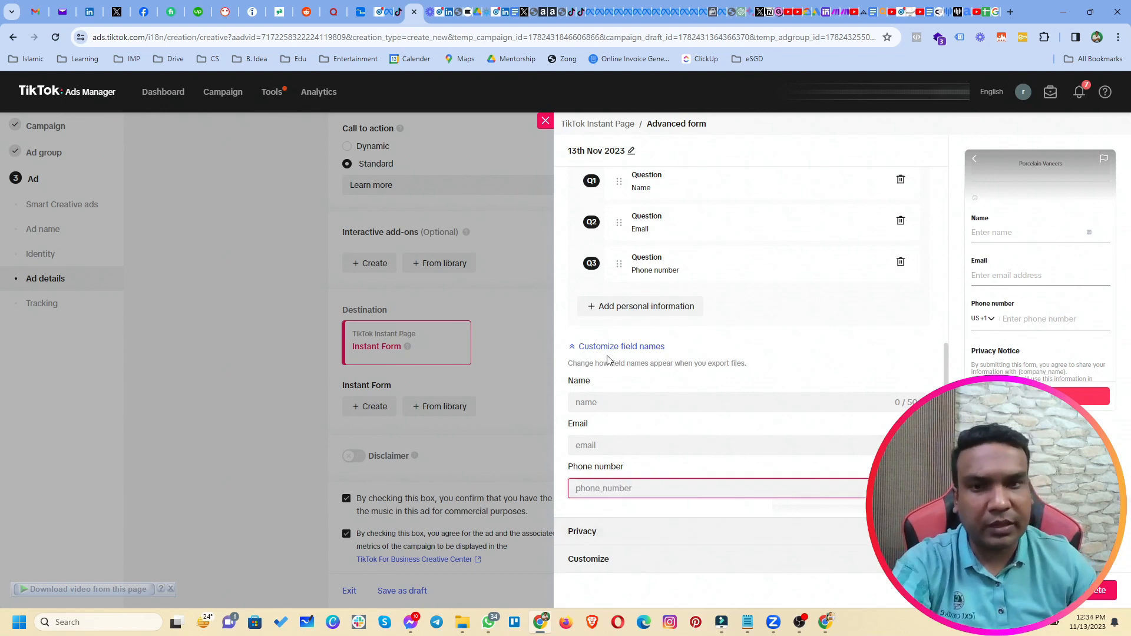
click(606, 351)
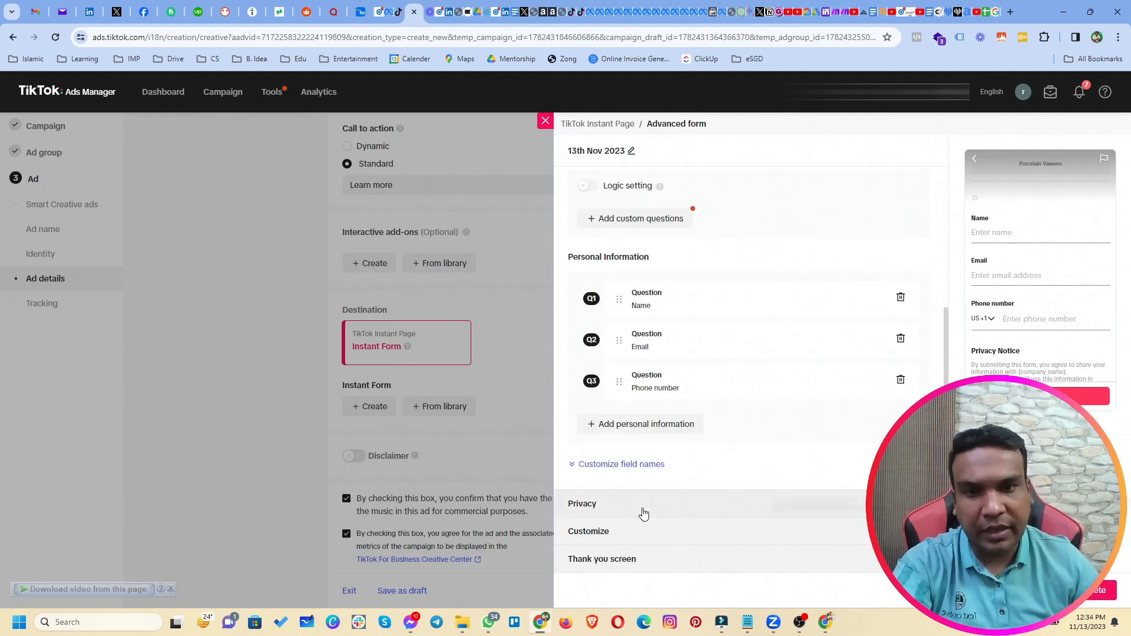
Review the still-blank Privacy settings, then expand the Customize section.
click(641, 511)
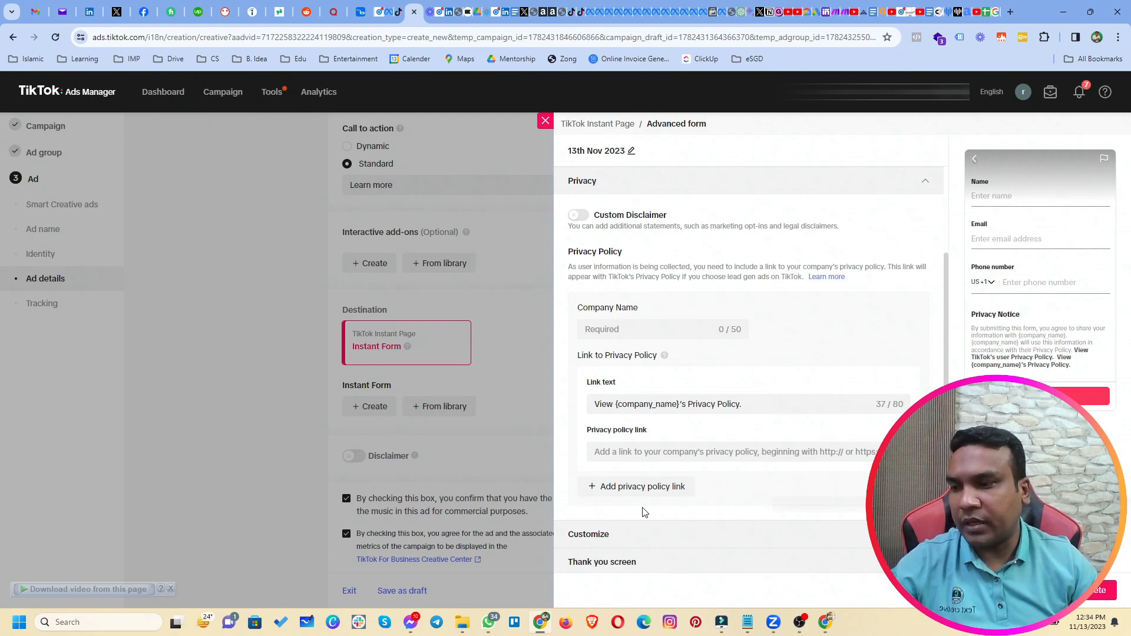
click(667, 541)
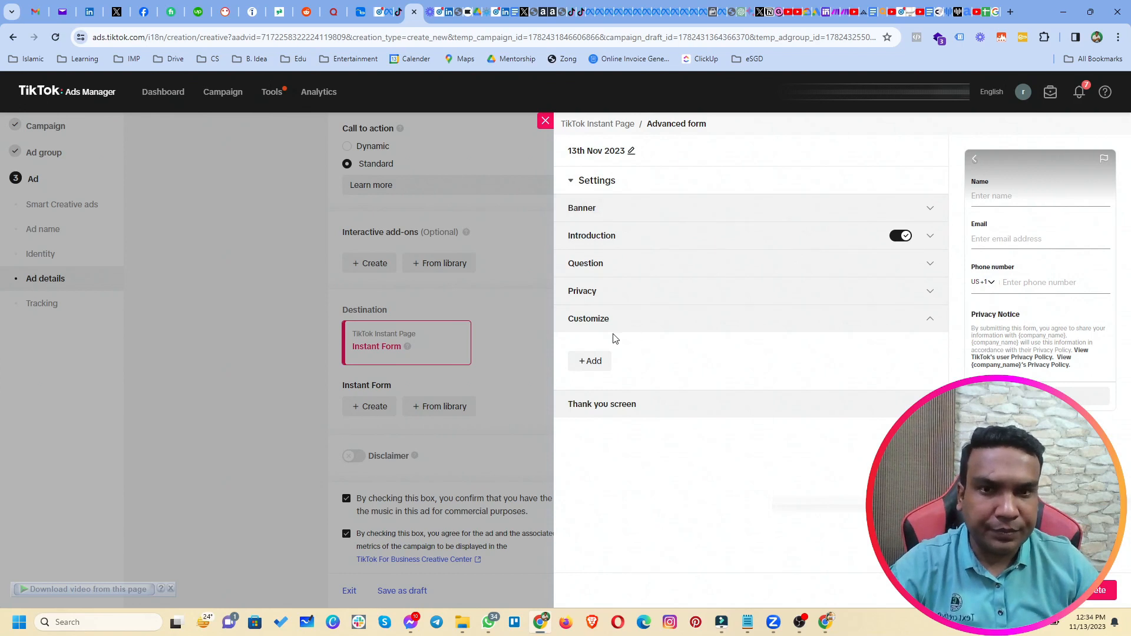
Check the addable component types, then expand the Thank you screen settings.
click(591, 361)
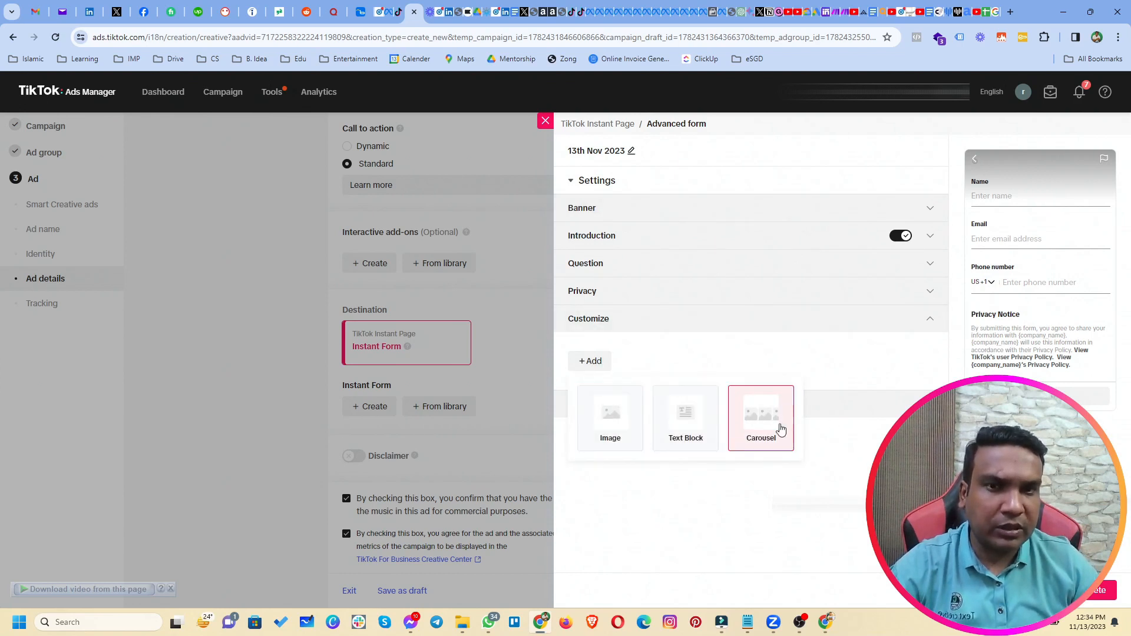
click(662, 406)
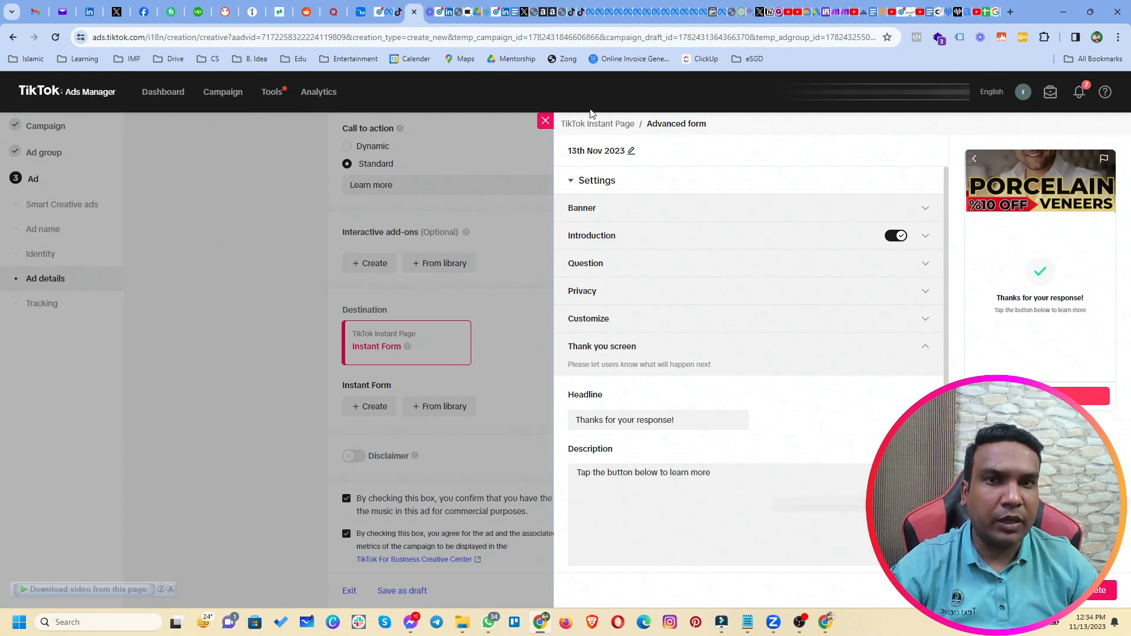
Discard the unsaved advanced form and start a new Classic form instead.
click(599, 124)
click(922, 397)
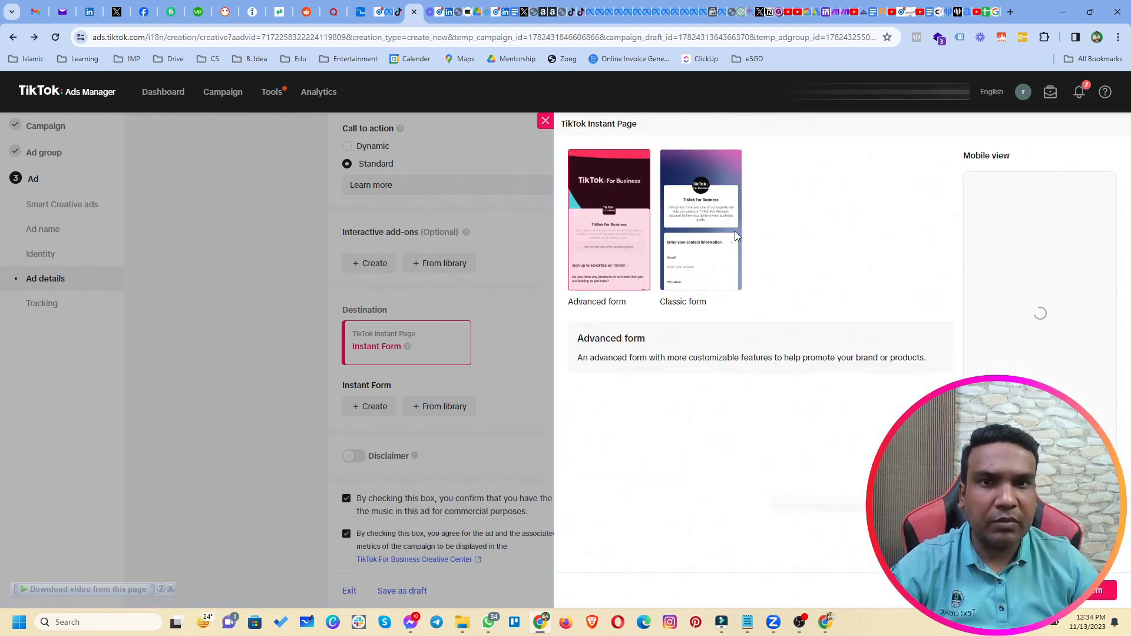
click(691, 238)
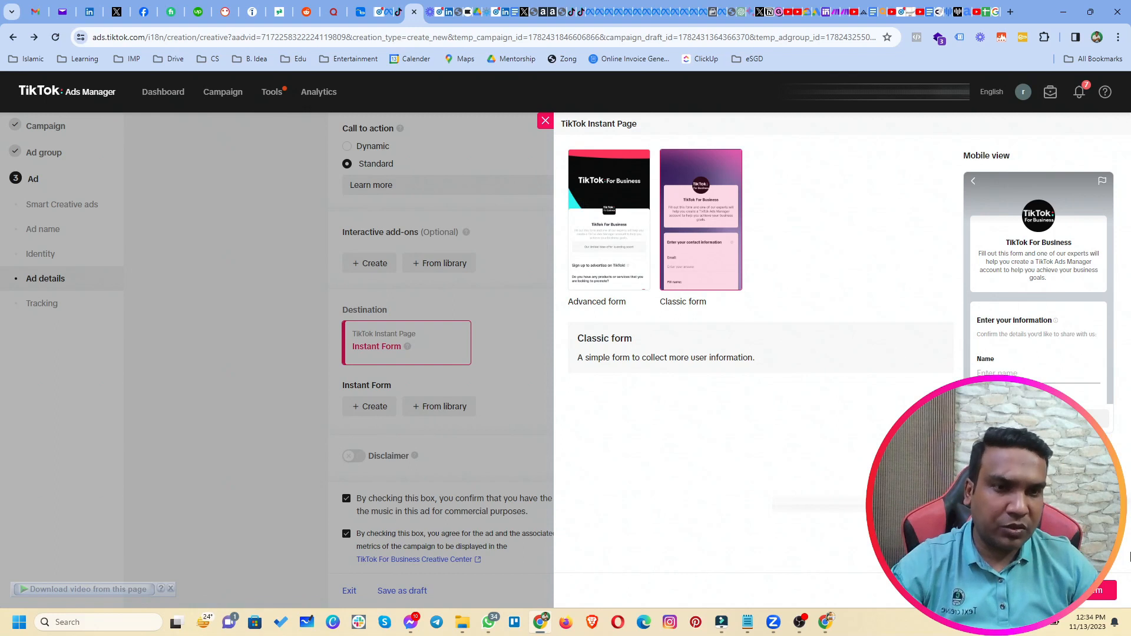
click(1089, 590)
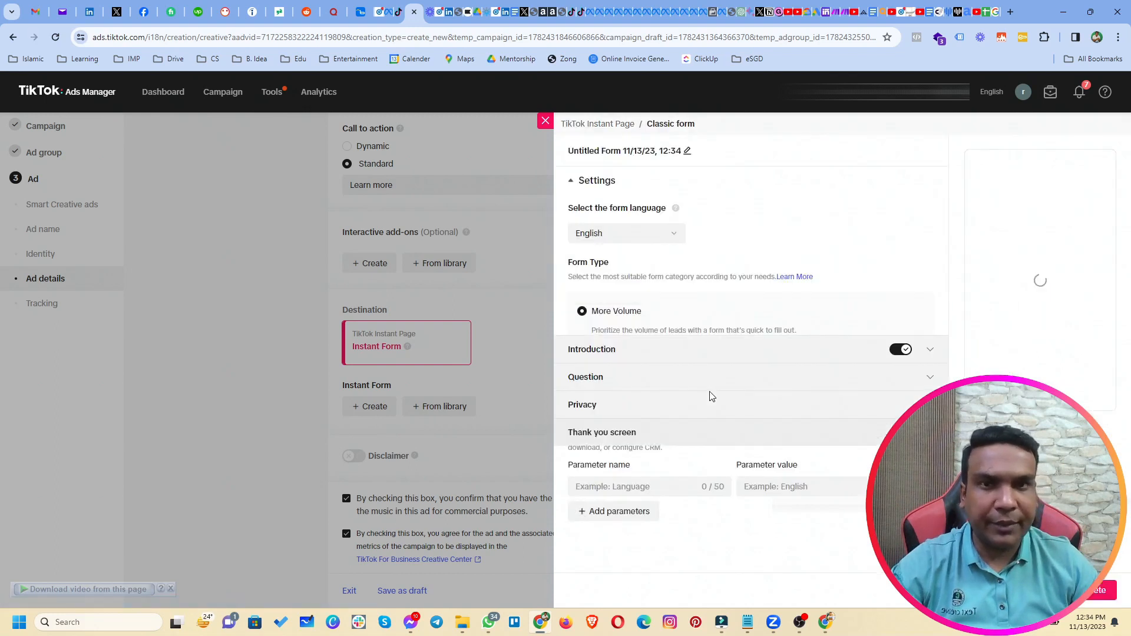
Title the new classic form '13th Nov 2023 - Classic'.
click(687, 151)
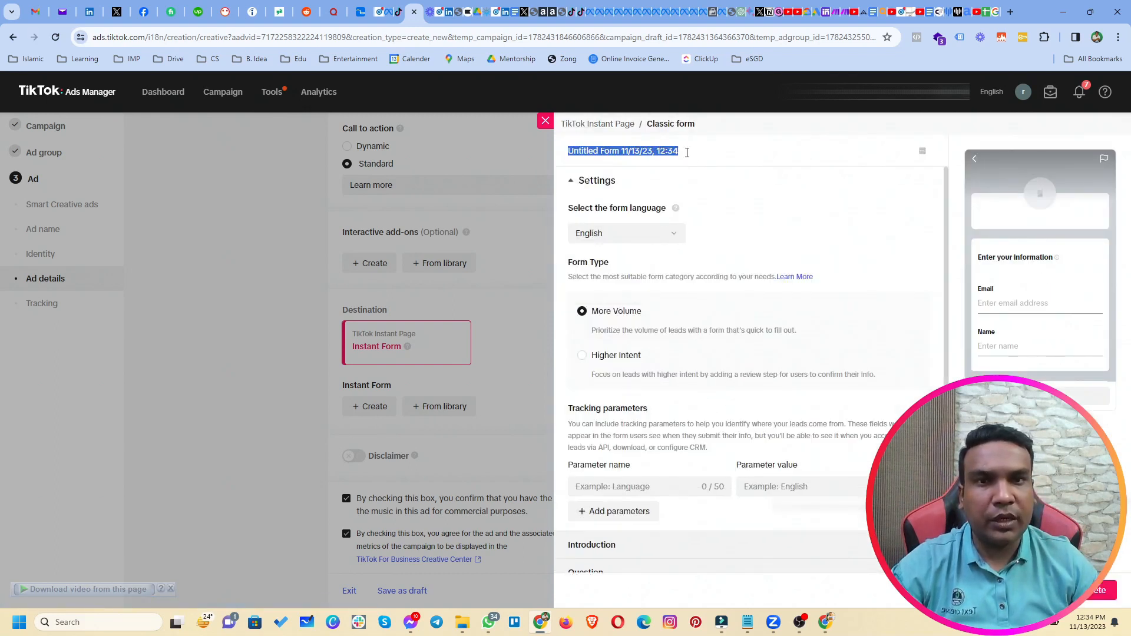
text(13)
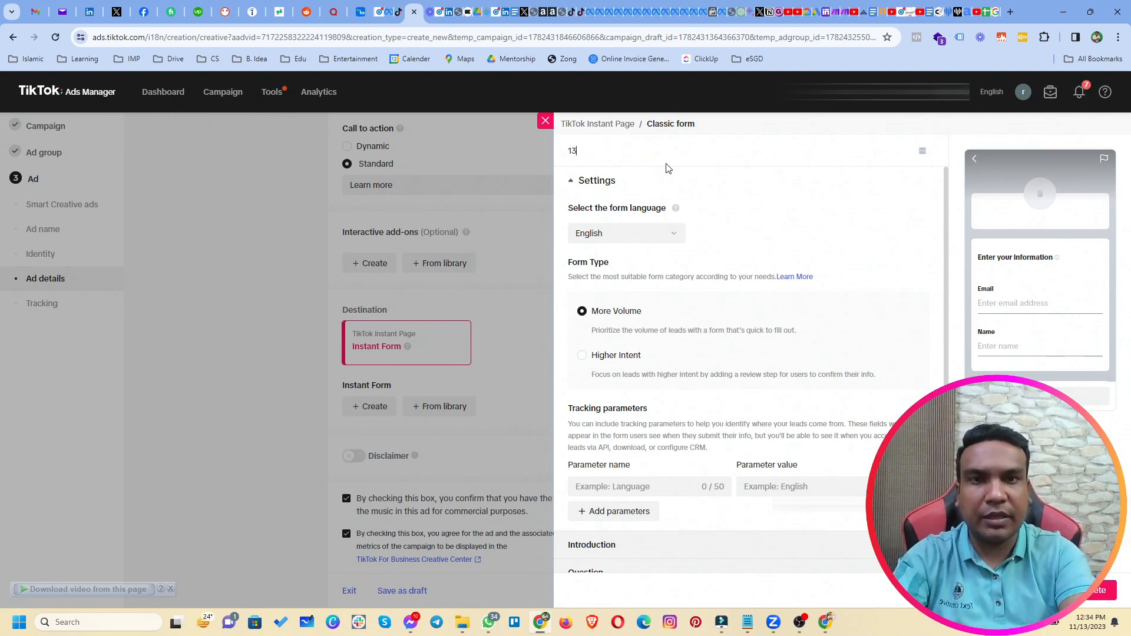
text(th Nov 2023-- Classi)
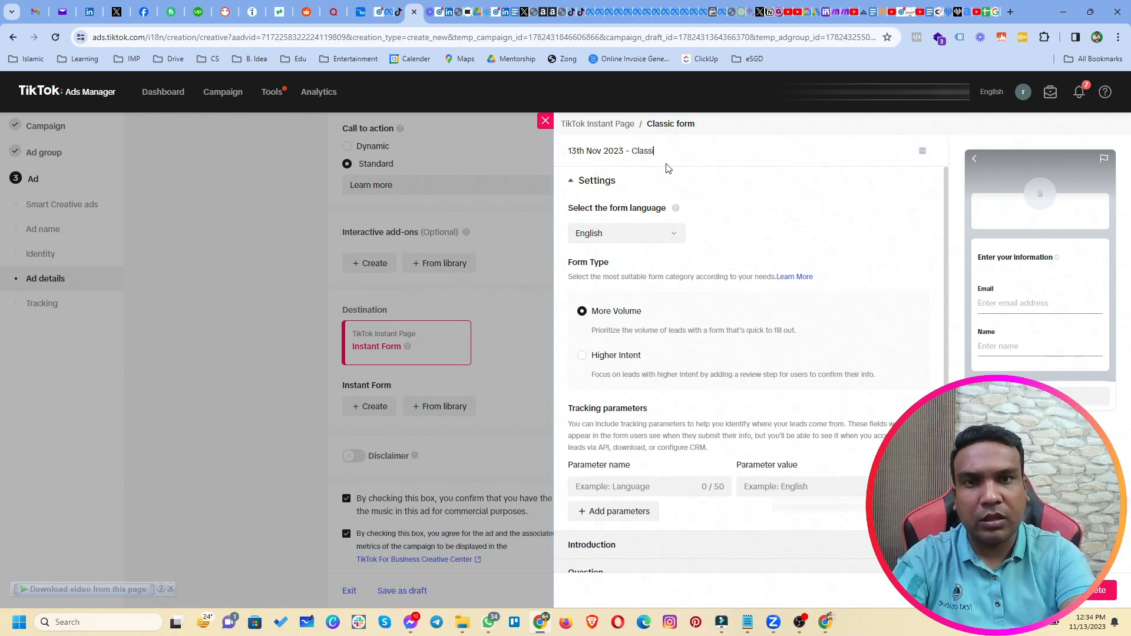
text(c)
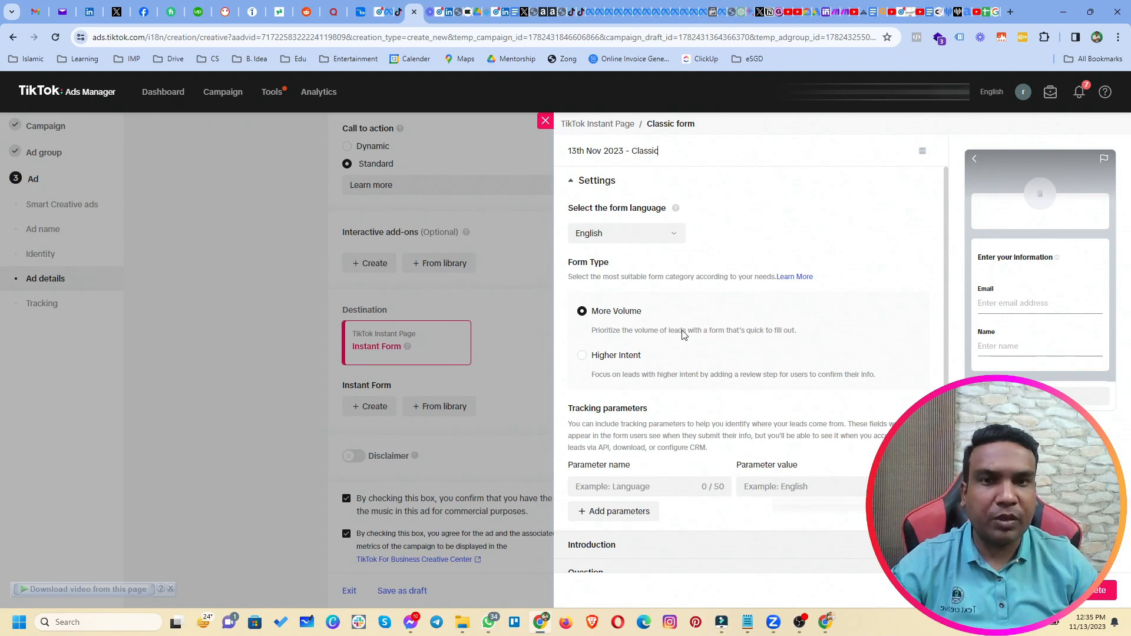
scroll(680, 330, down, 1)
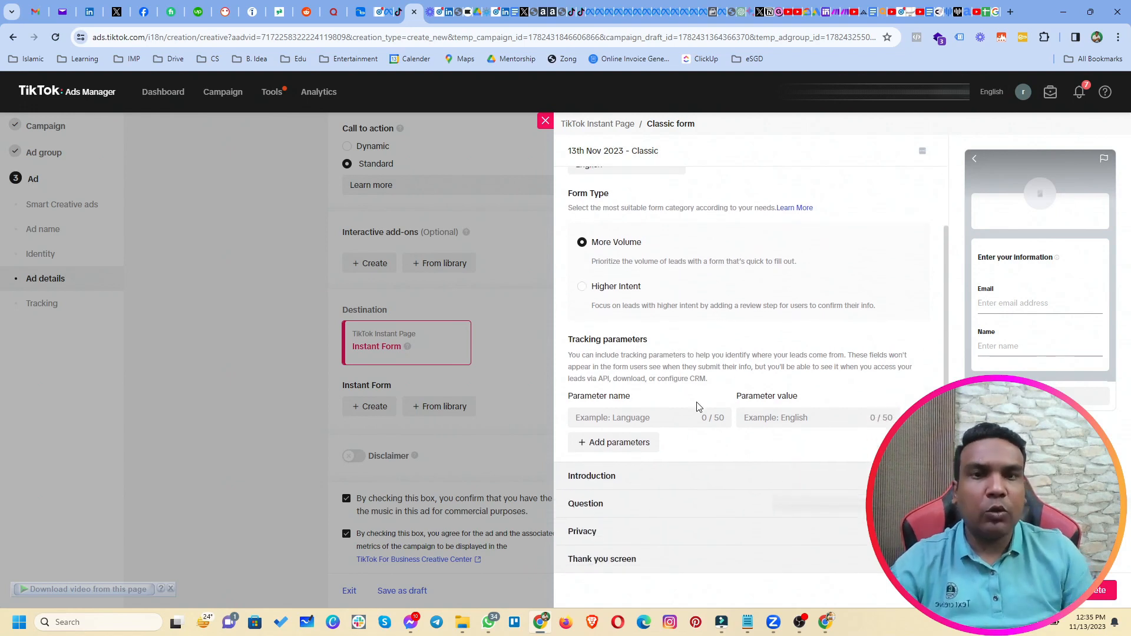
scroll(747, 389, up, 1)
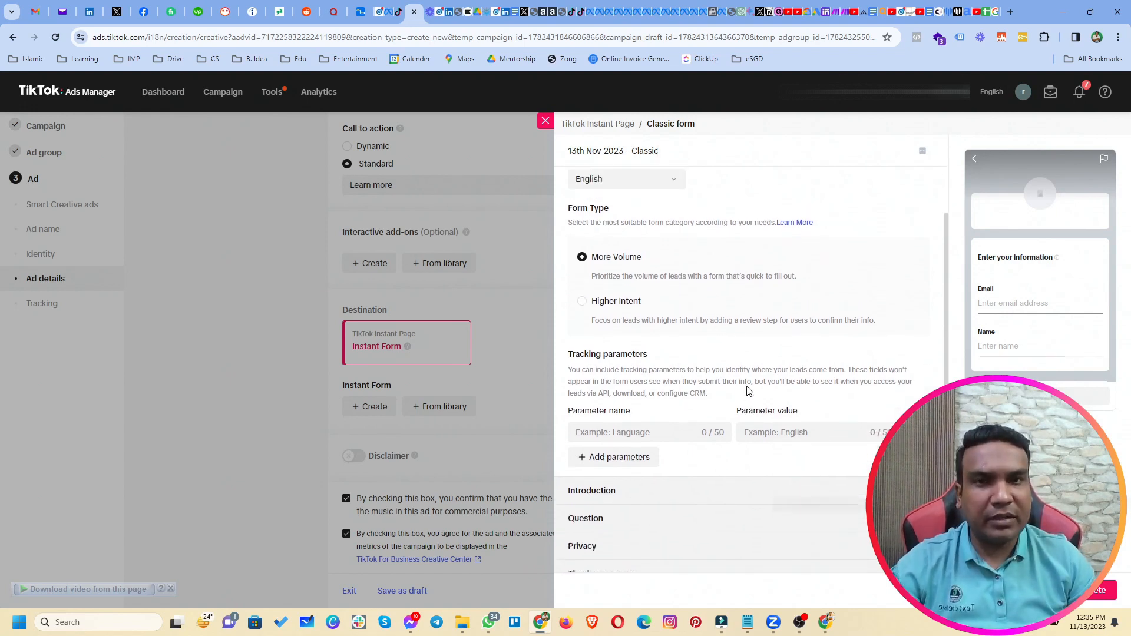
scroll(747, 388, down, 1)
Give the introduction display name 'Get Offer Now' and headline 'Please fill the form below to qualify.'.
click(695, 477)
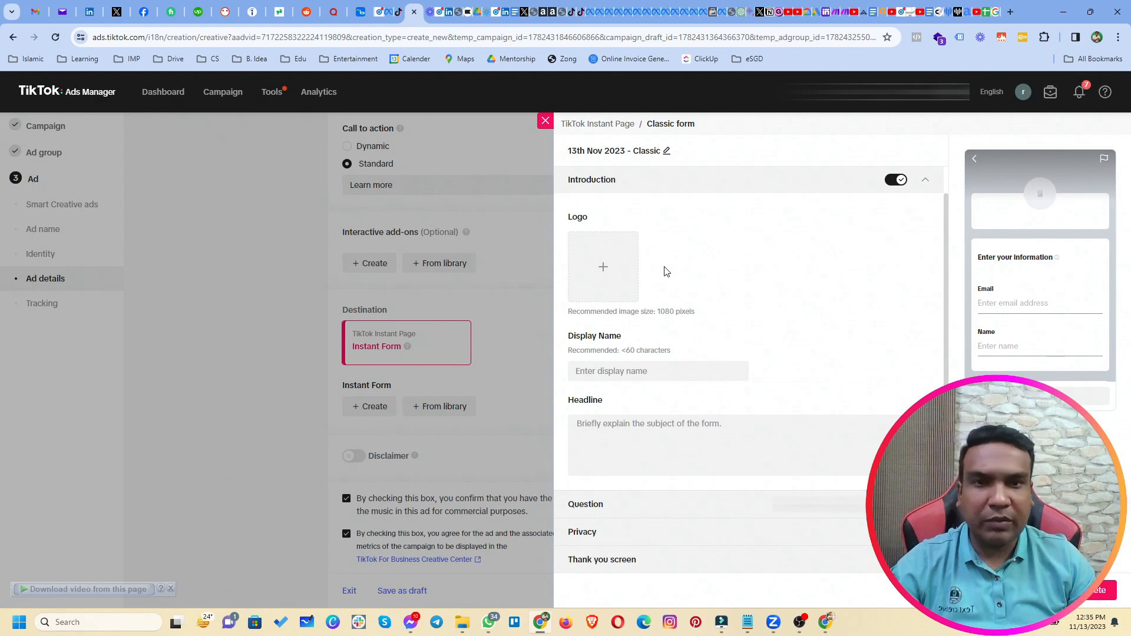
click(663, 375)
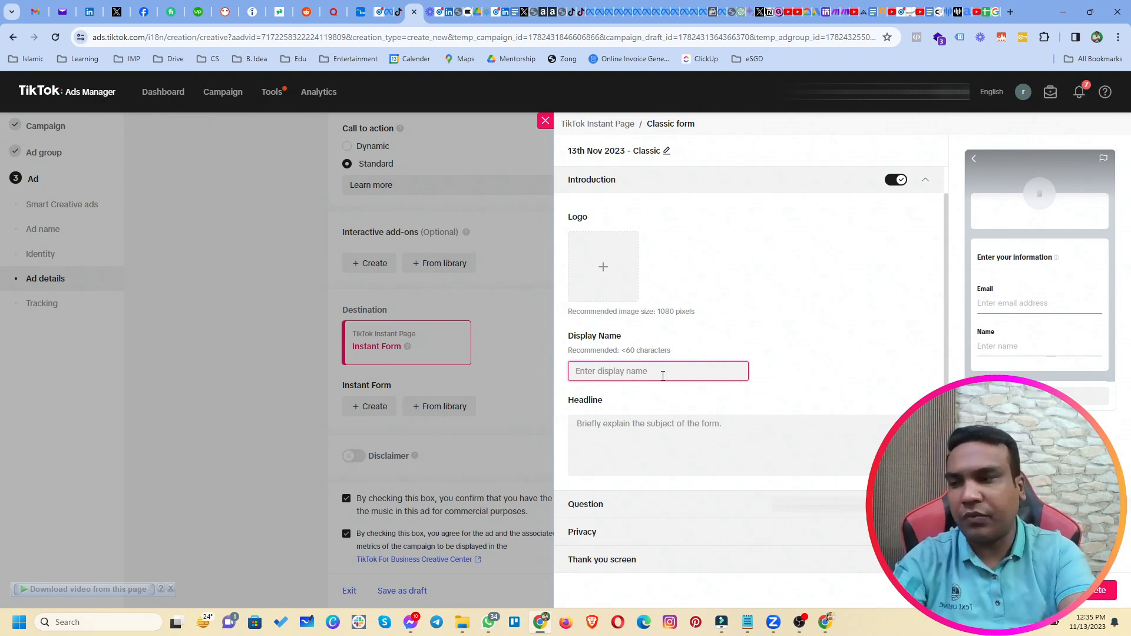
text(Get )
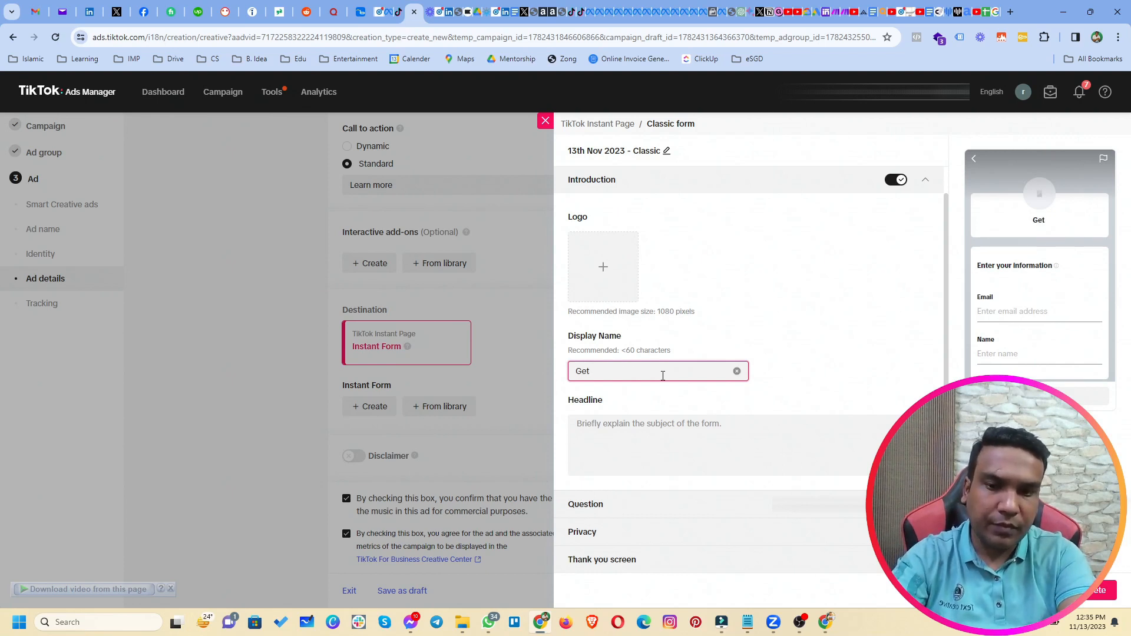
text(Offer N)
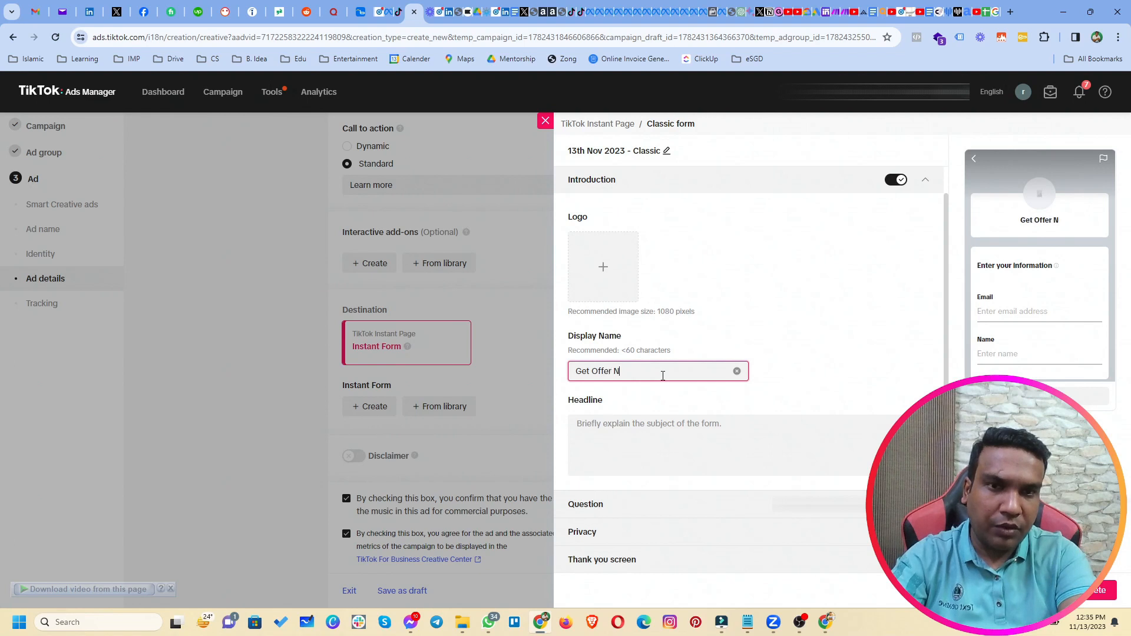
text(ow)
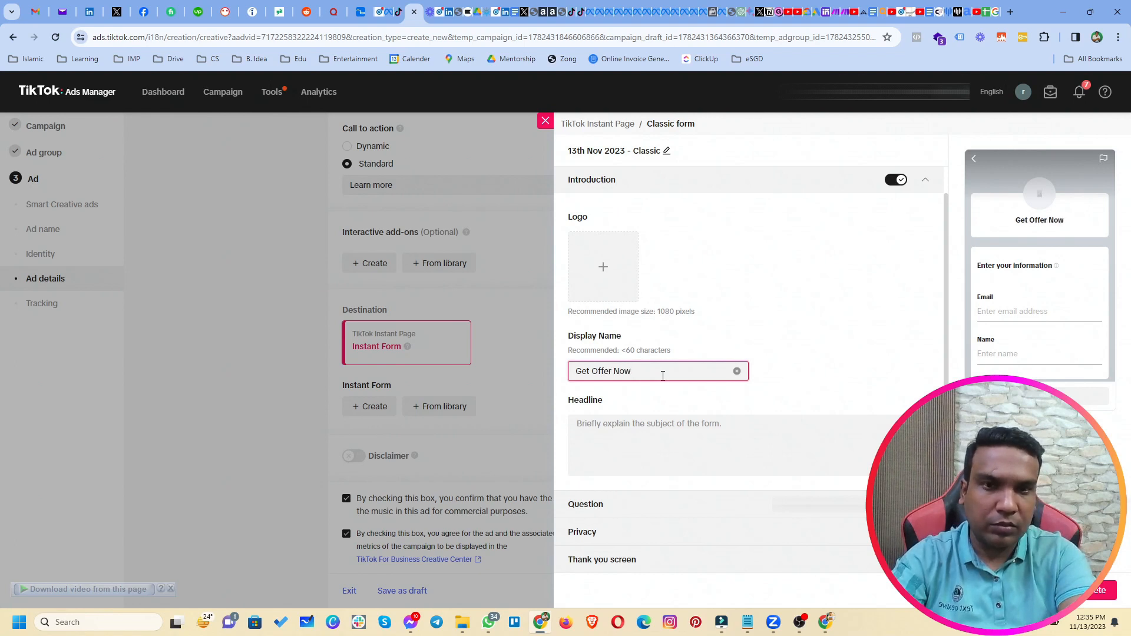
click(655, 446)
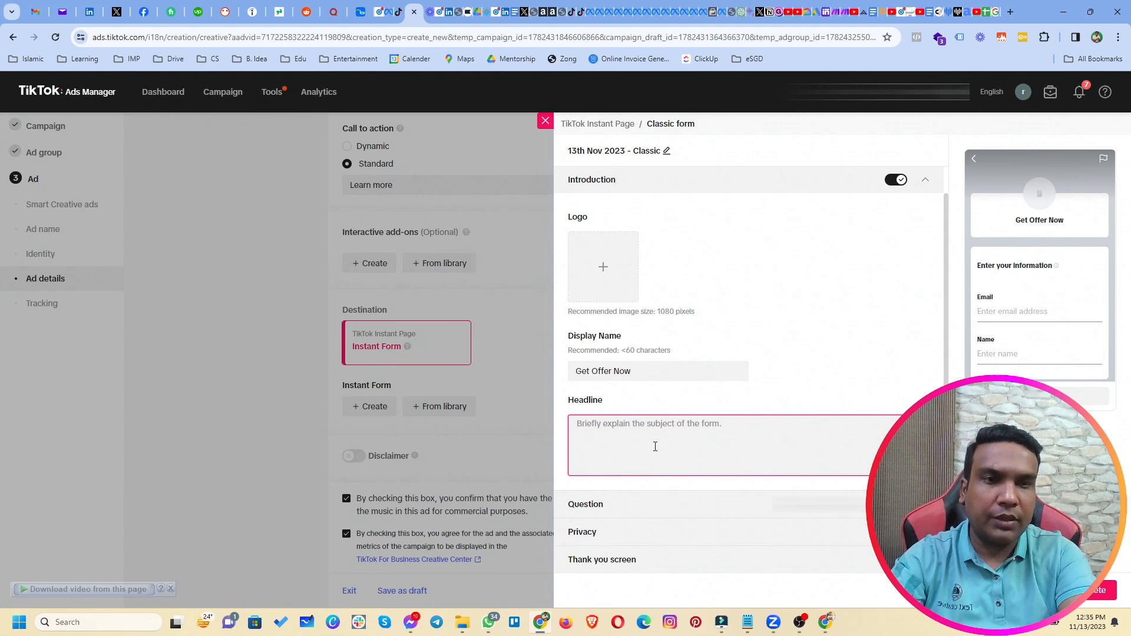
text(Please )
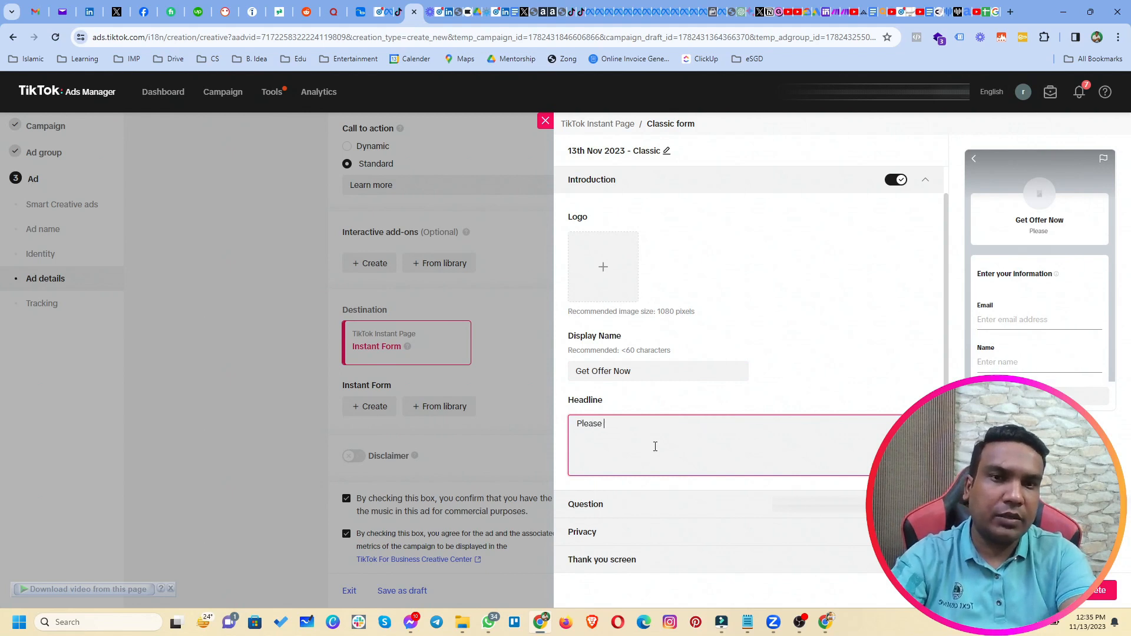
text(fill the form)
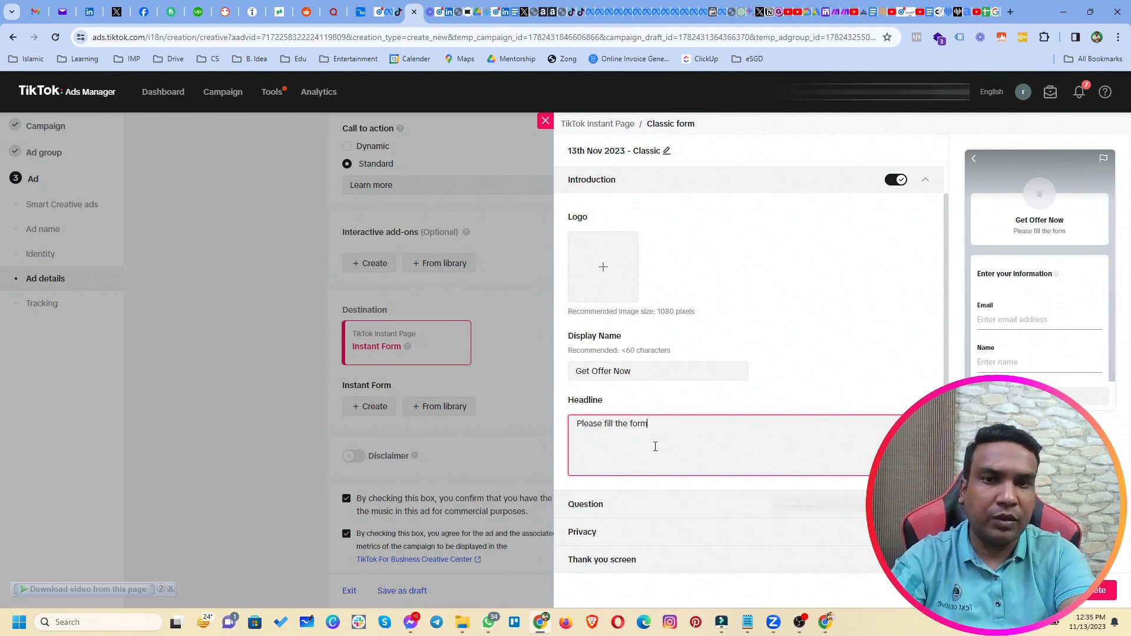
text( below to qual)
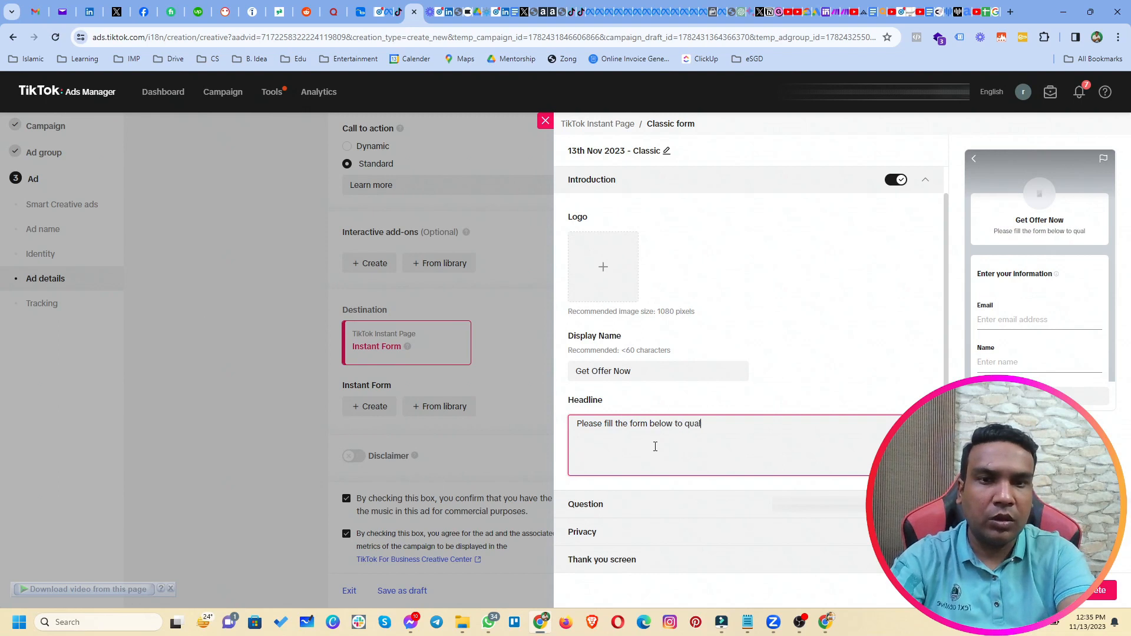
text(ify.)
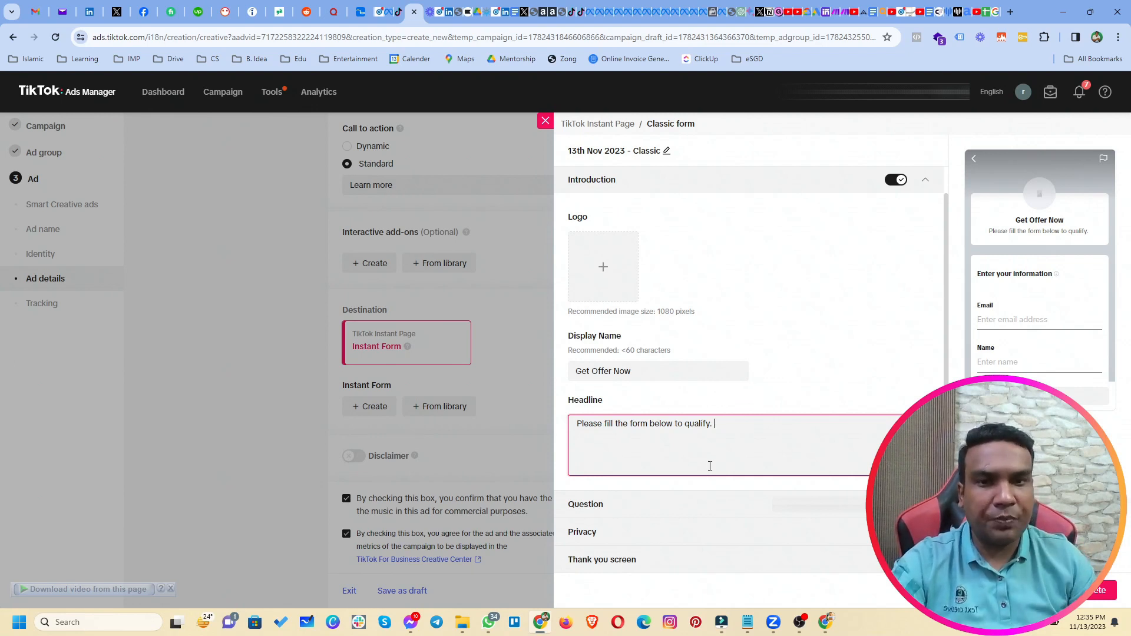
Add a Phone number question and reorder the questions to Name, Email, Phone number.
click(644, 505)
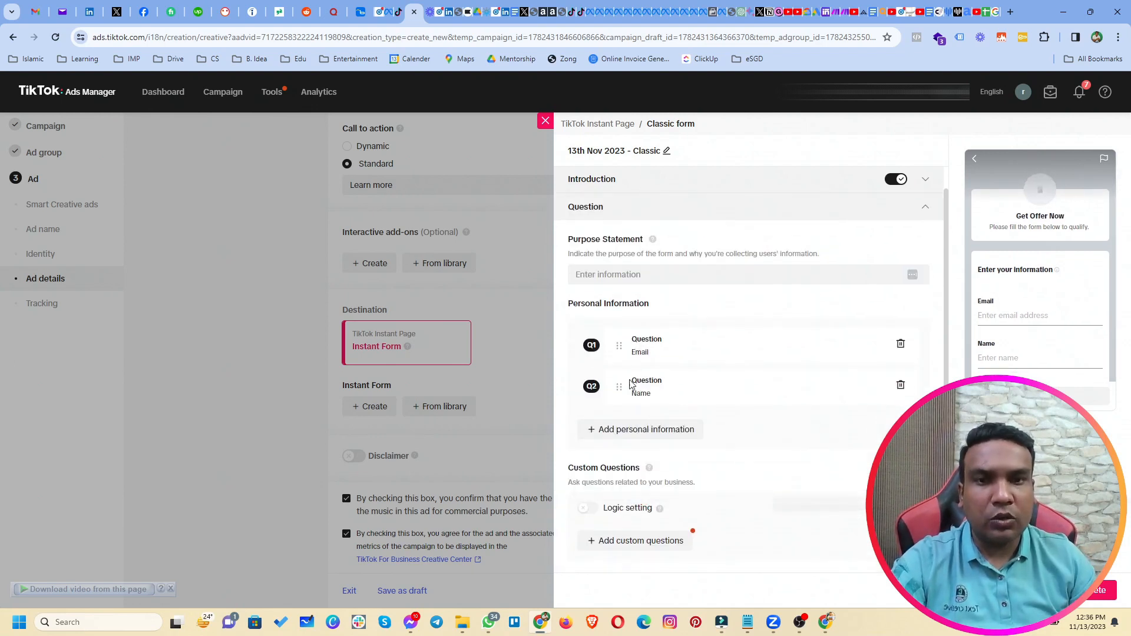
click(640, 431)
click(631, 451)
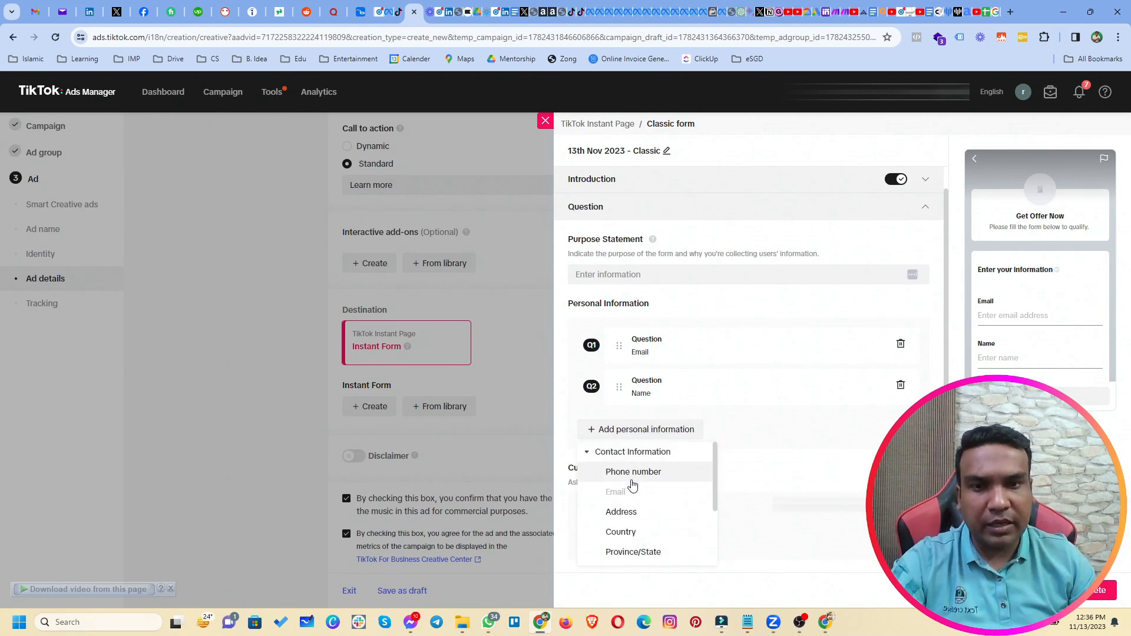
click(631, 479)
drag(616, 387, 619, 335)
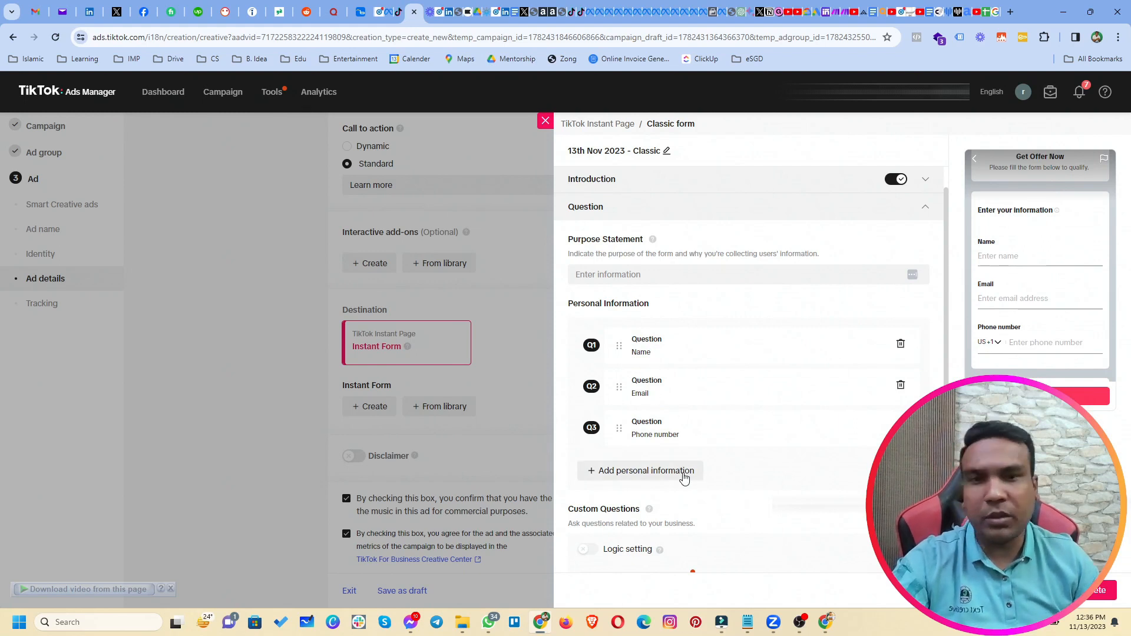
scroll(684, 495, down, 2)
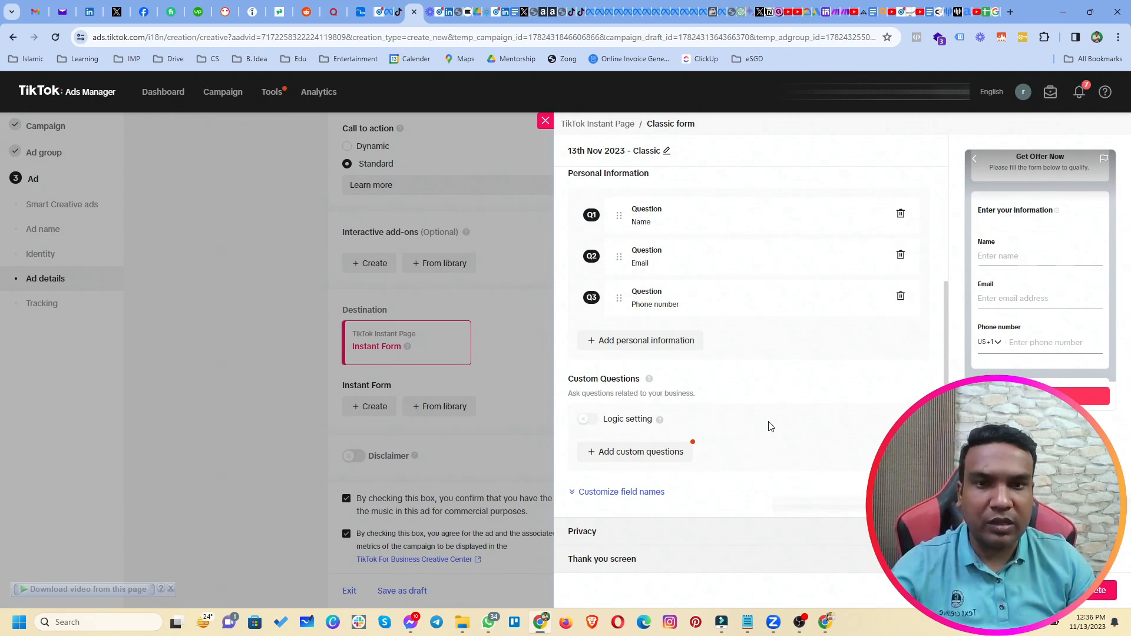
scroll(593, 477, up, 1)
scroll(592, 477, up, 1)
scroll(757, 502, down, 2)
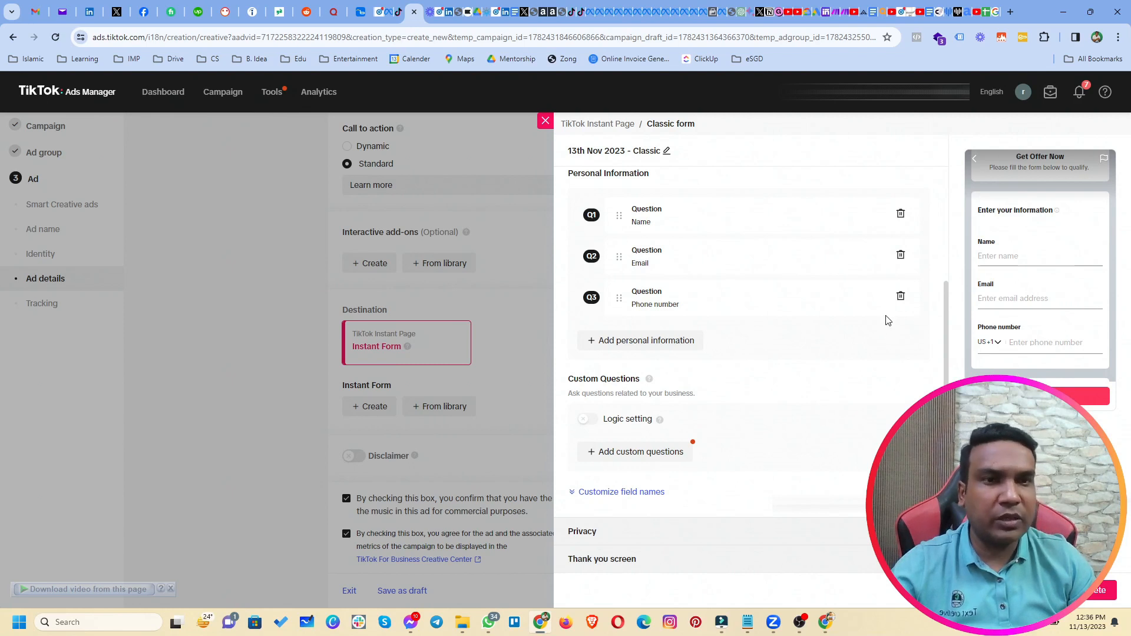
Enter the company's name and paste the privacy policy link, then expand the Thank you screen settings.
click(677, 531)
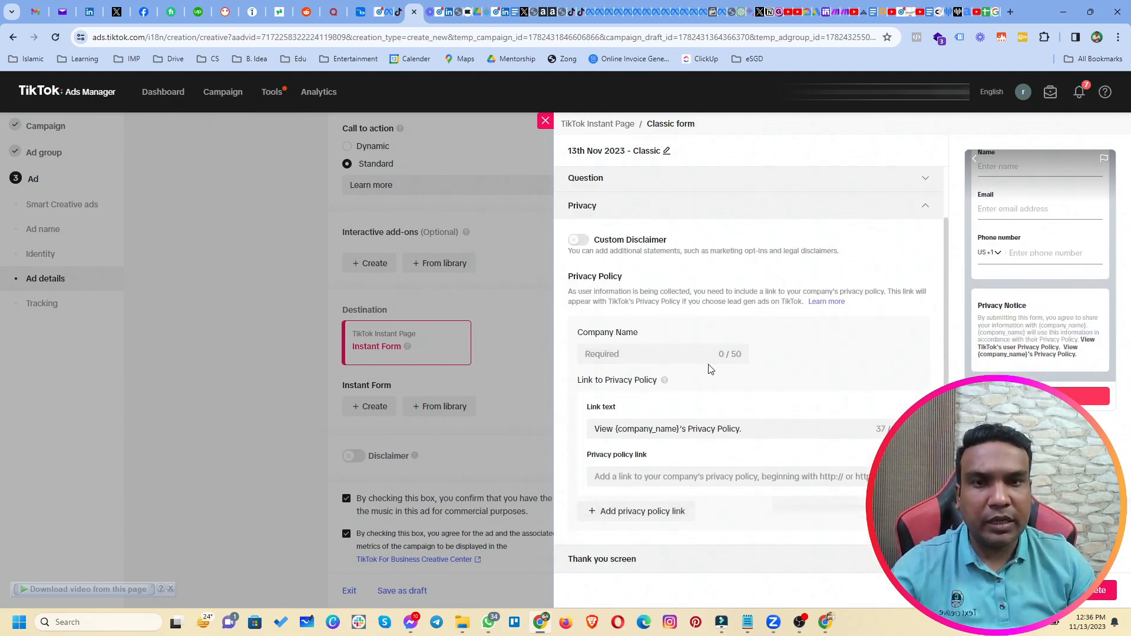
click(656, 358)
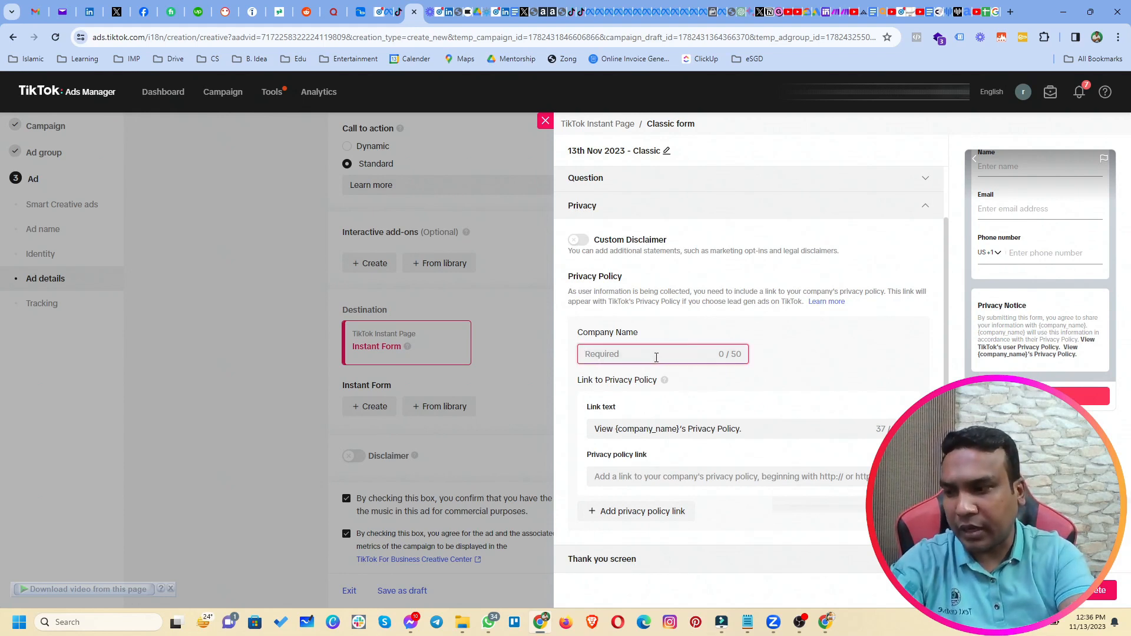
text(C)
key(BackSpace)
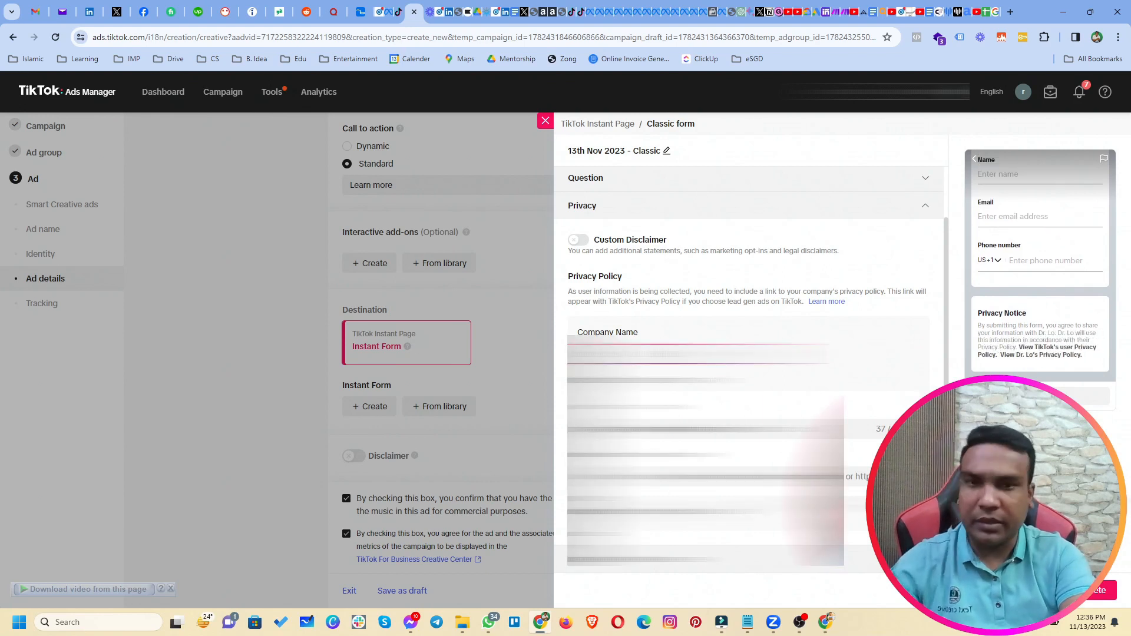
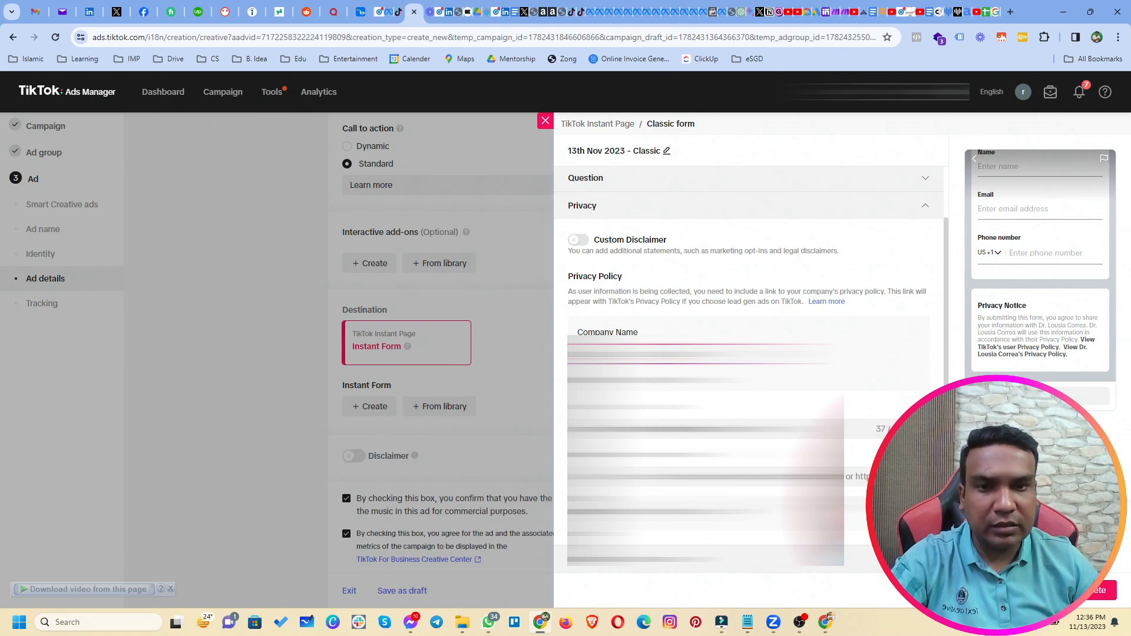
click(707, 476)
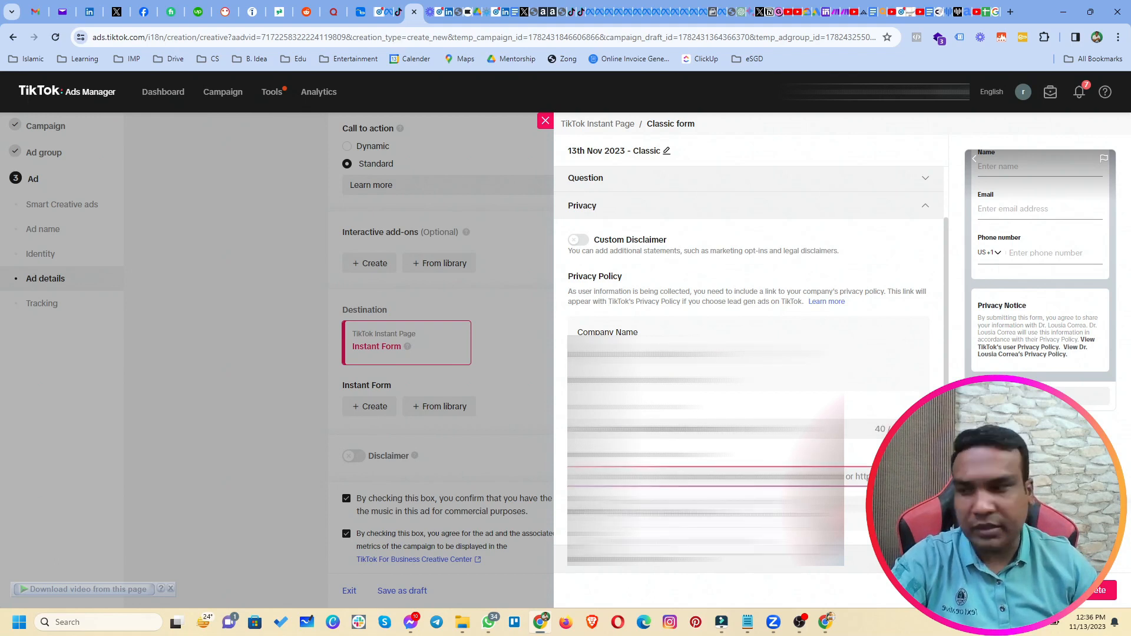
key(ctrl+v)
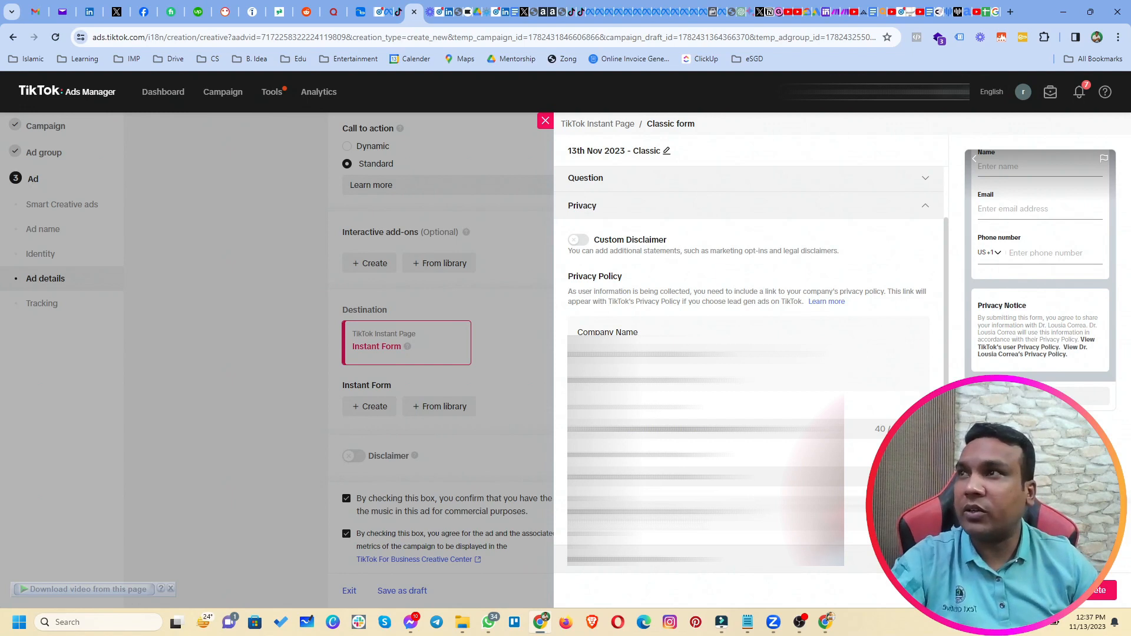
click(633, 570)
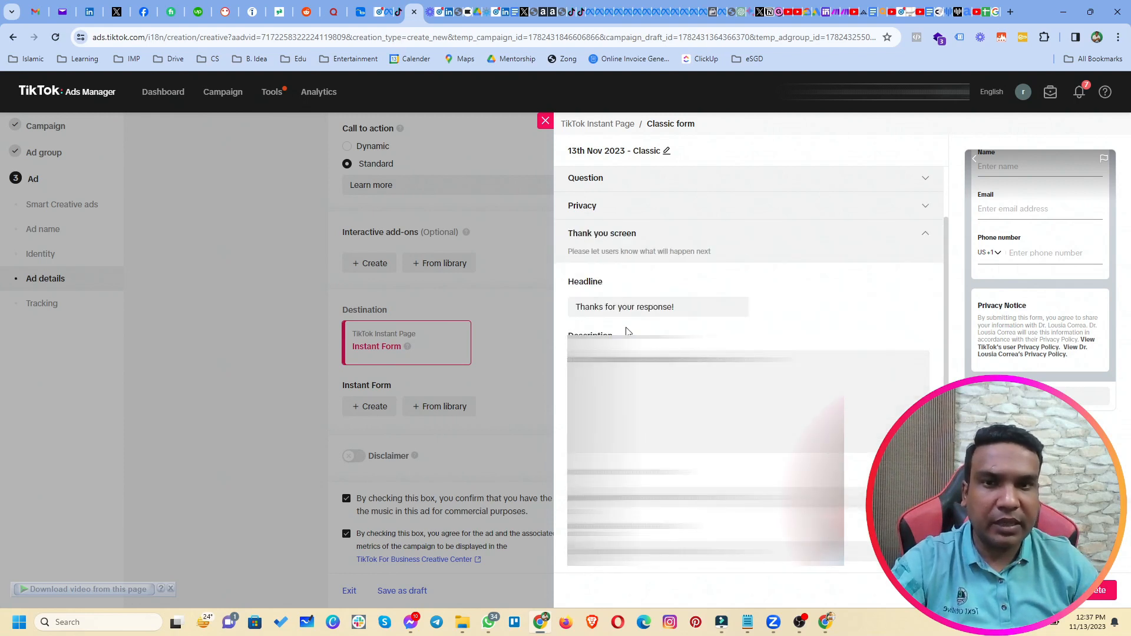
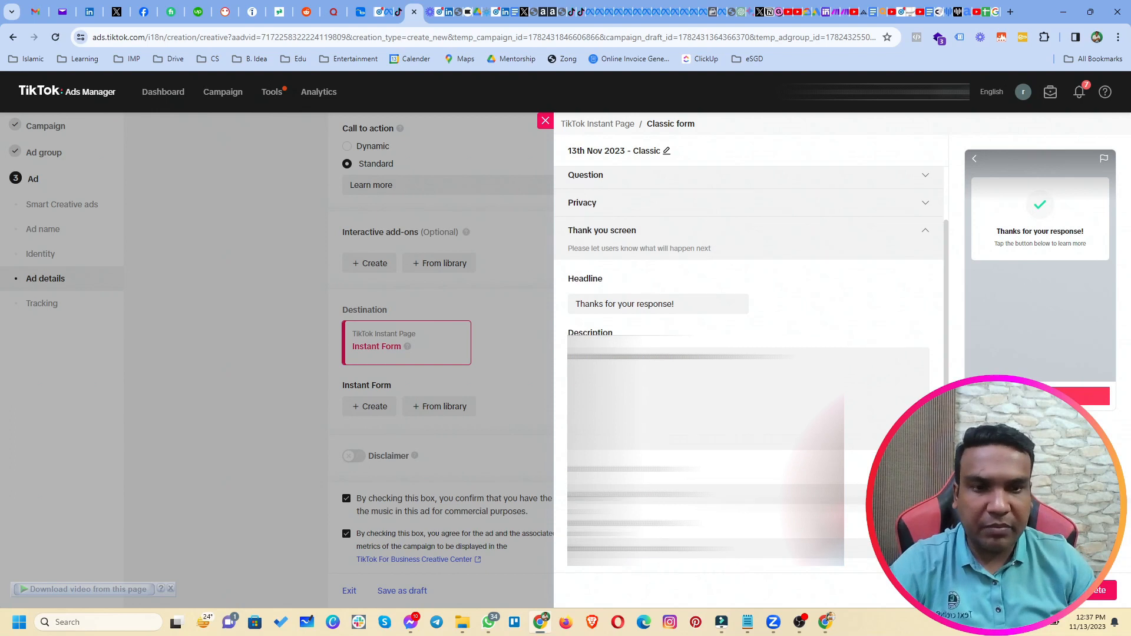
Expand the classic form's Question section to show the purpose statement and Name, Email, Phone number.
scroll(748, 353, up, 1)
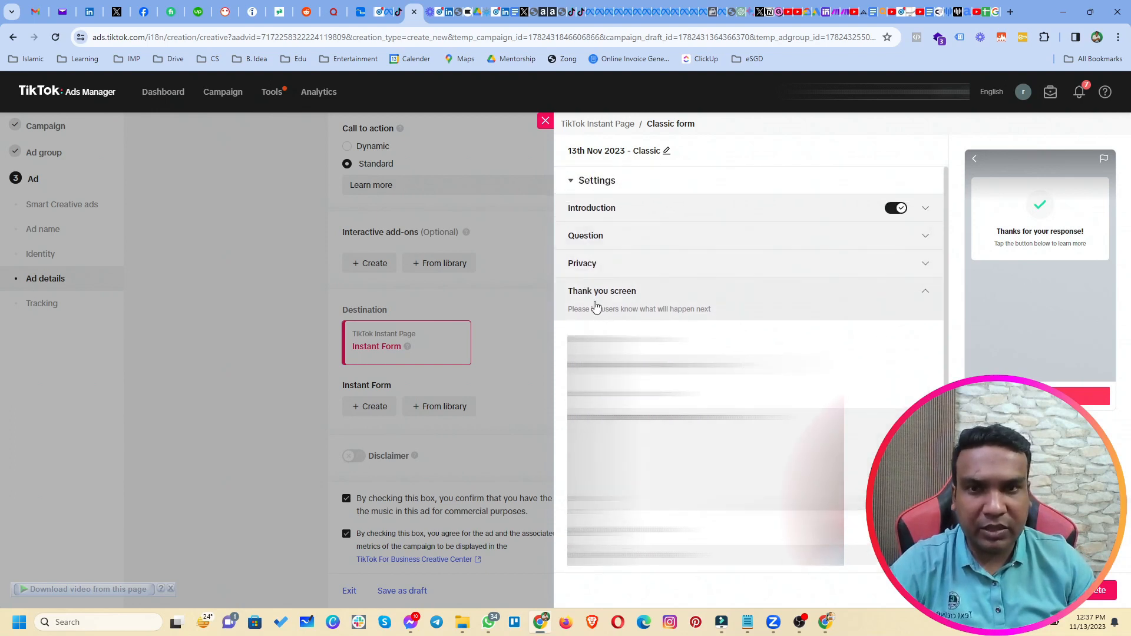
click(599, 243)
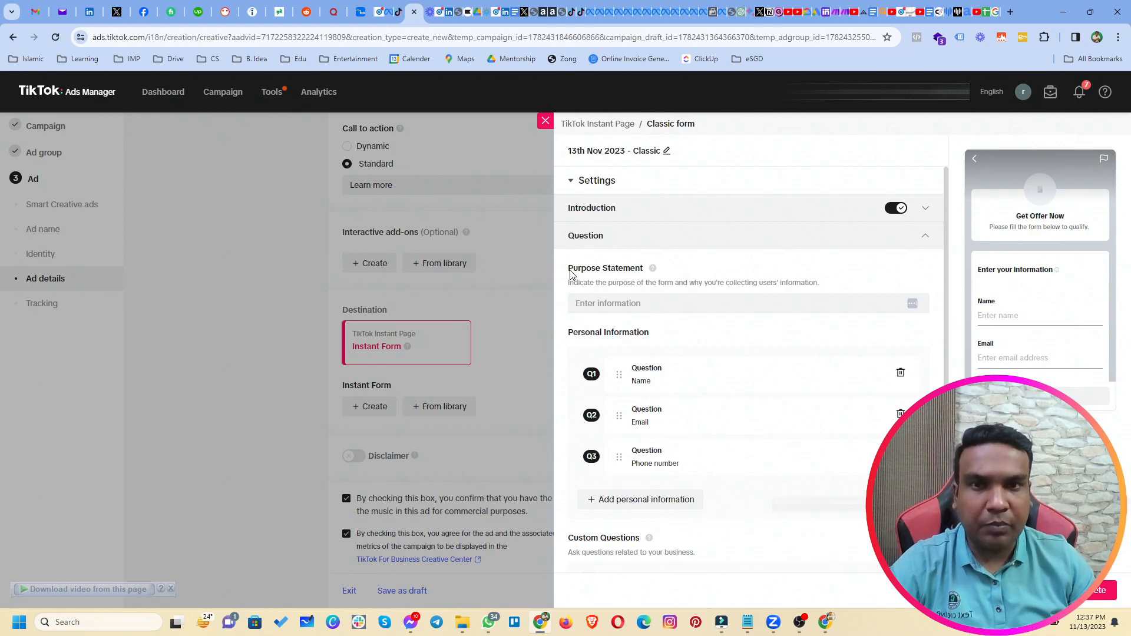
Enter the purpose statement 'We will use this data to contact you.' and collapse the questions.
click(637, 302)
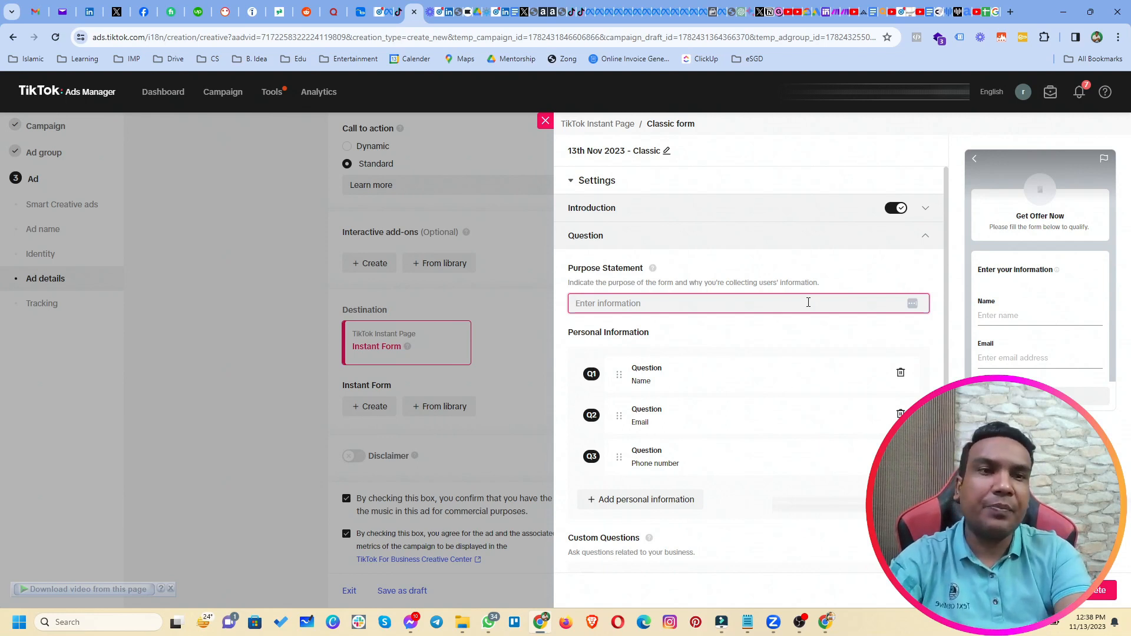
text(We want this data)
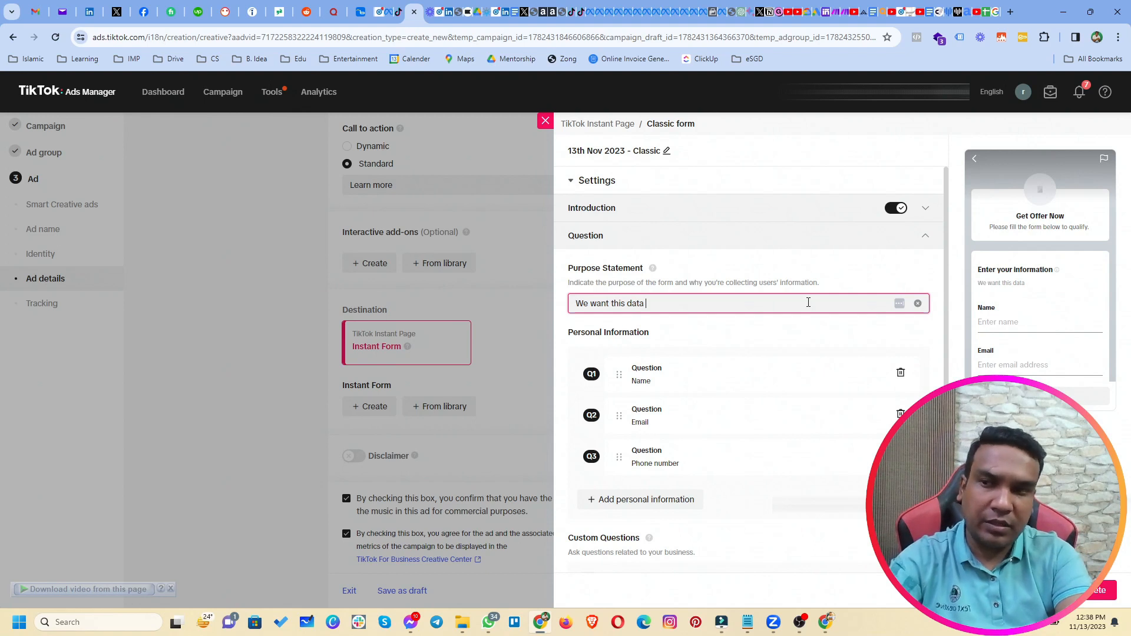
key(BackSpace)
key(BackSpace)
key(BackSpace)
key(BackSpace)
key(BackSpace)
key(BackSpace)
key(BackSpace)
key(BackSpace)
key(BackSpace)
key(BackSpace)
key(BackSpace)
key(BackSpace)
key(BackSpace)
key(BackSpace)
key(BackSpace)
key(BackSpace)
key(BackSpace)
key(BackSpace)
text(will use this d)
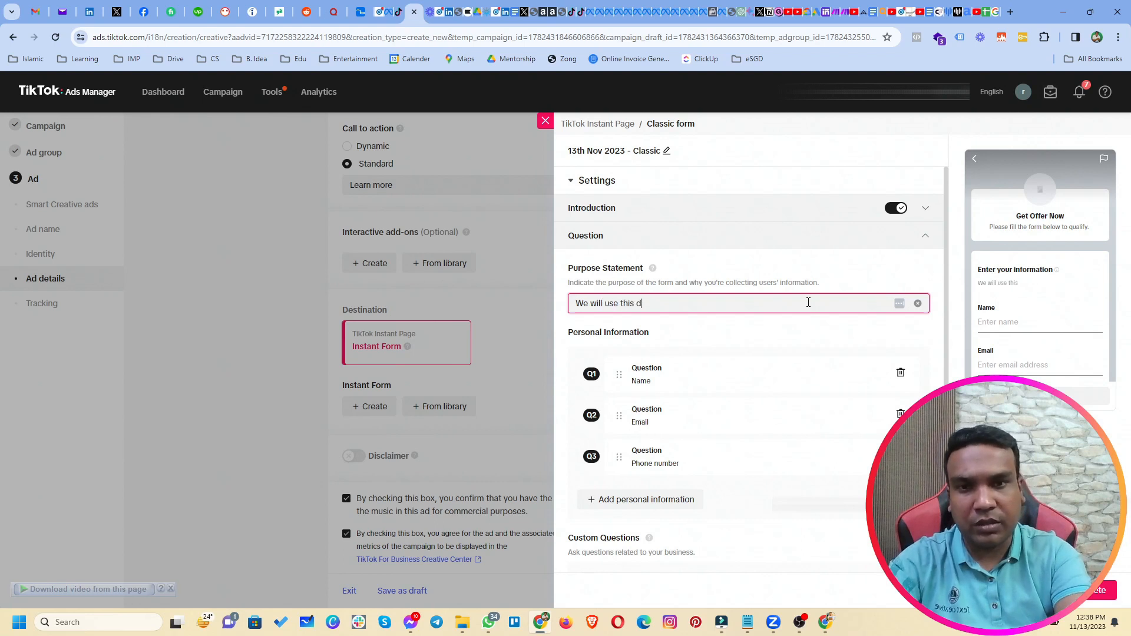
text(ata to contact you)
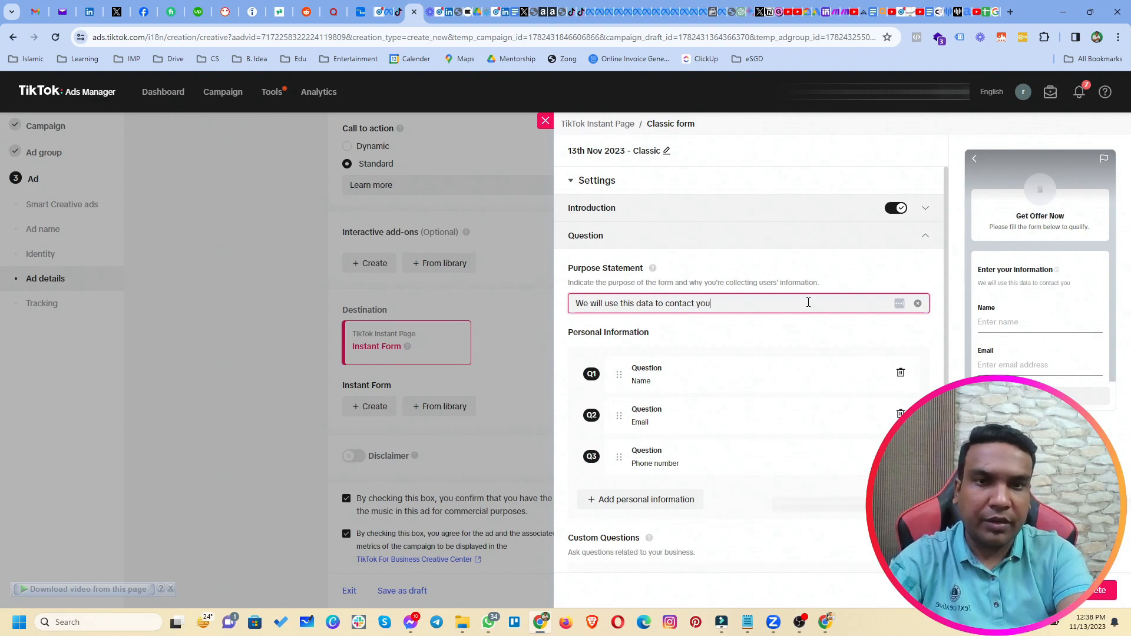
text(.)
click(758, 268)
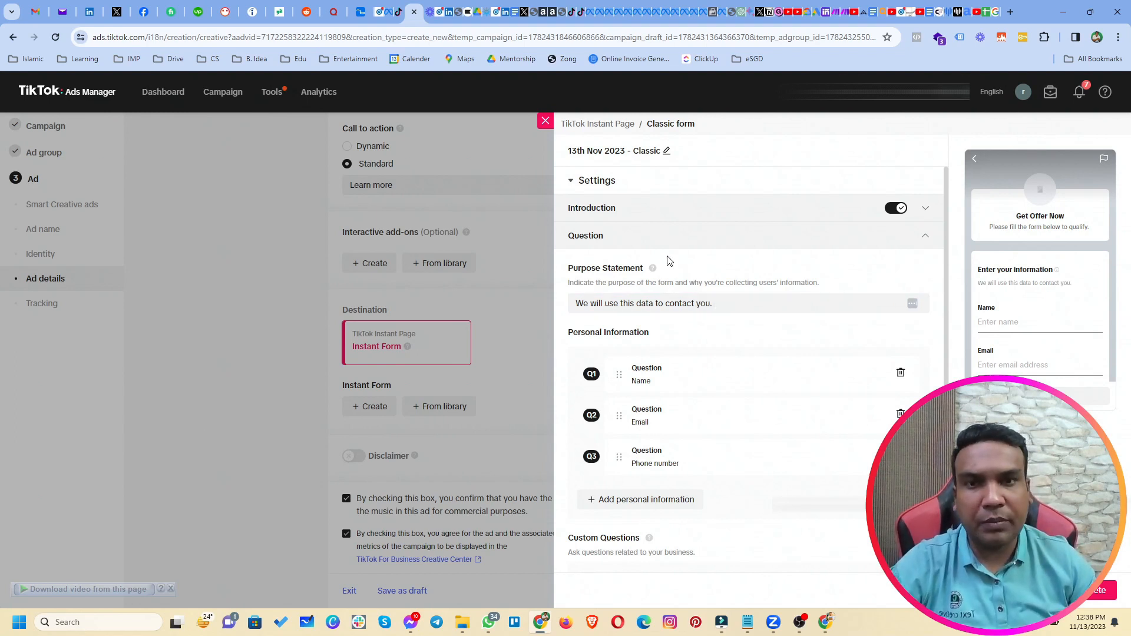
click(655, 244)
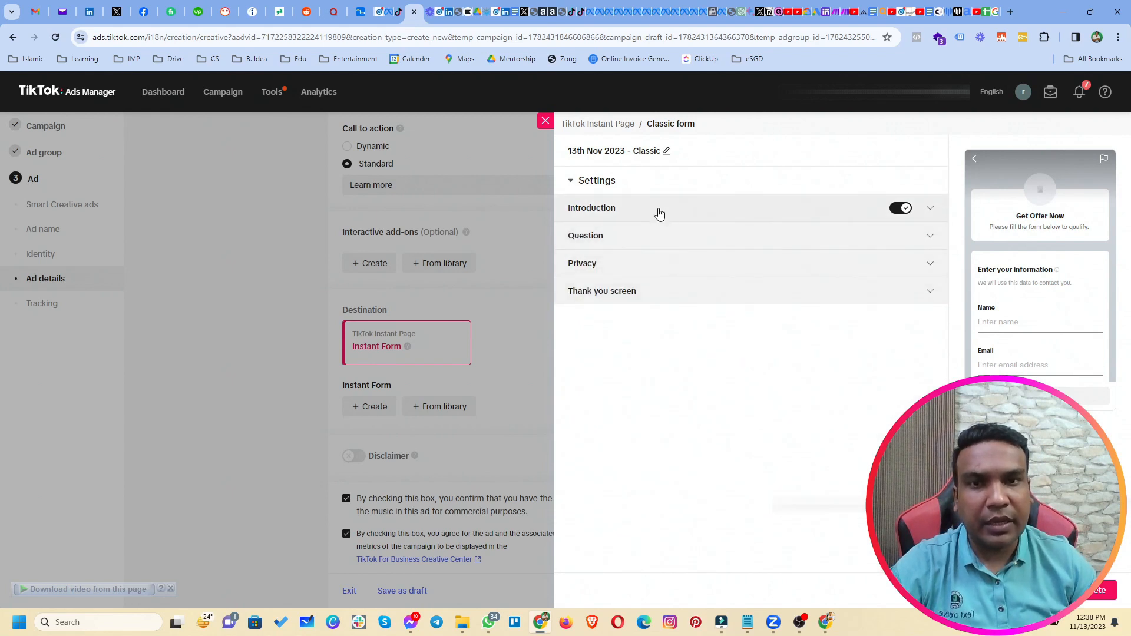
Upload the veneers image as the introduction logo, then replace it with the tooth outline image.
click(659, 213)
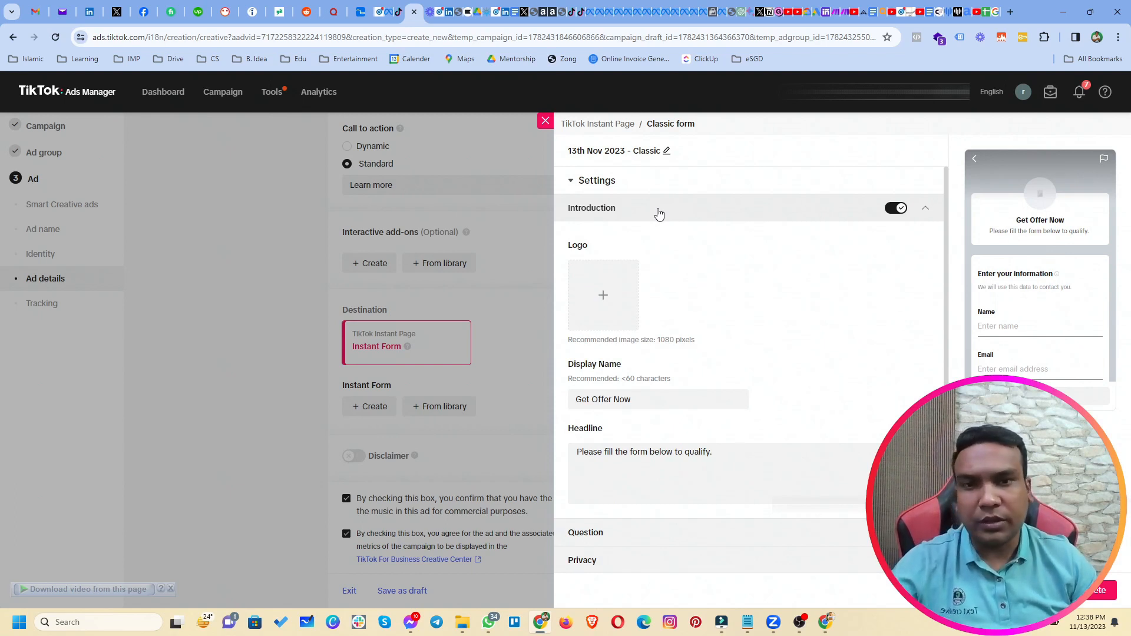
click(599, 304)
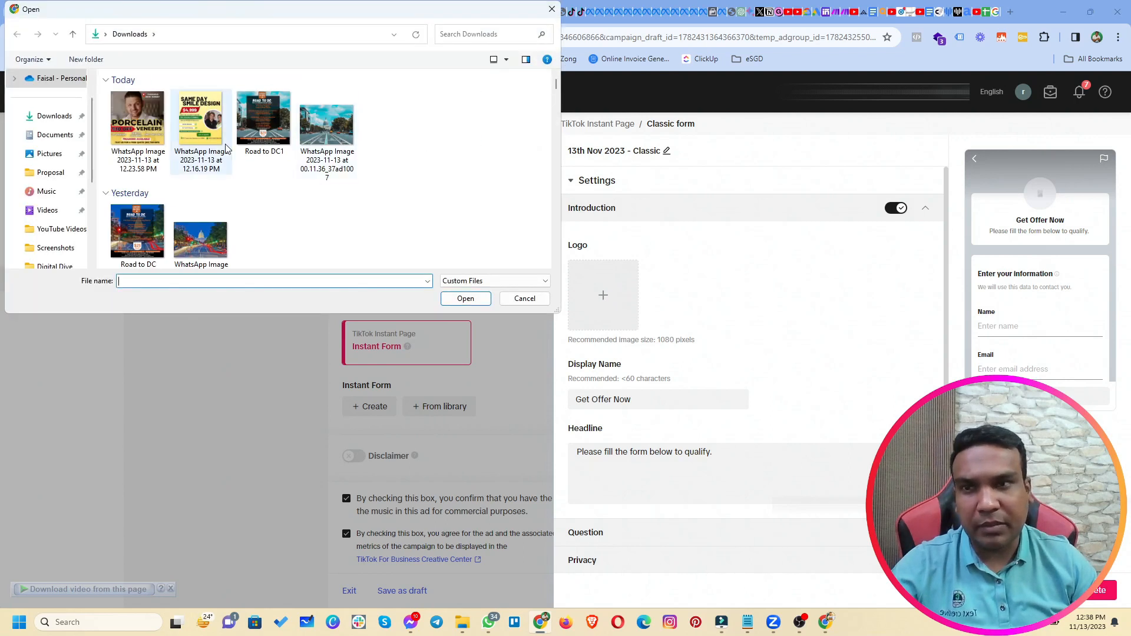
double_click(144, 139)
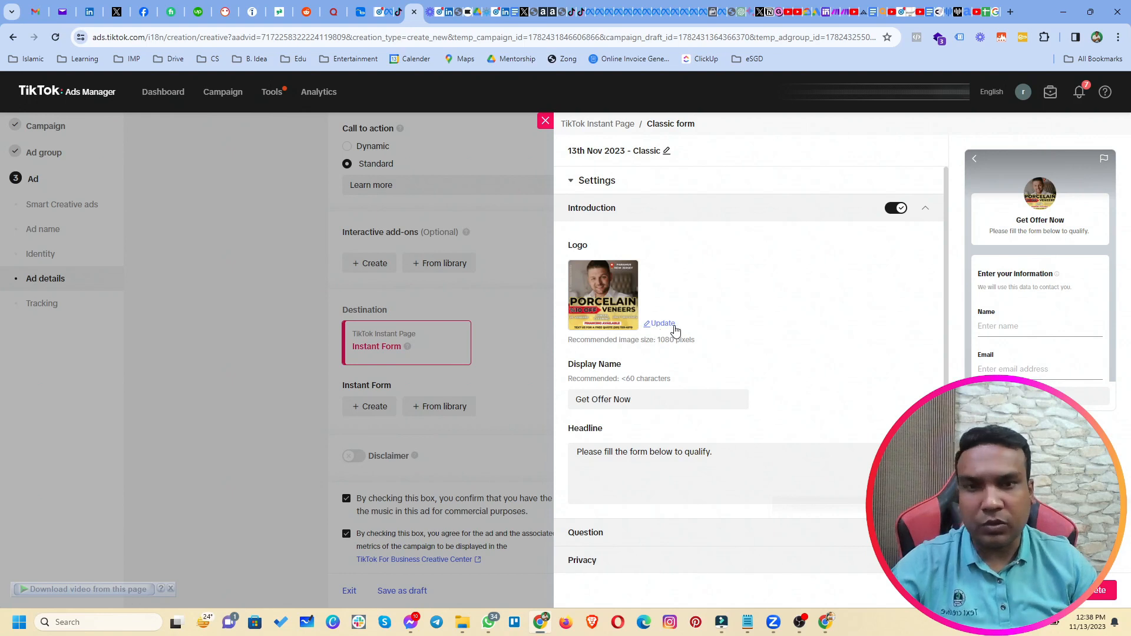
click(662, 328)
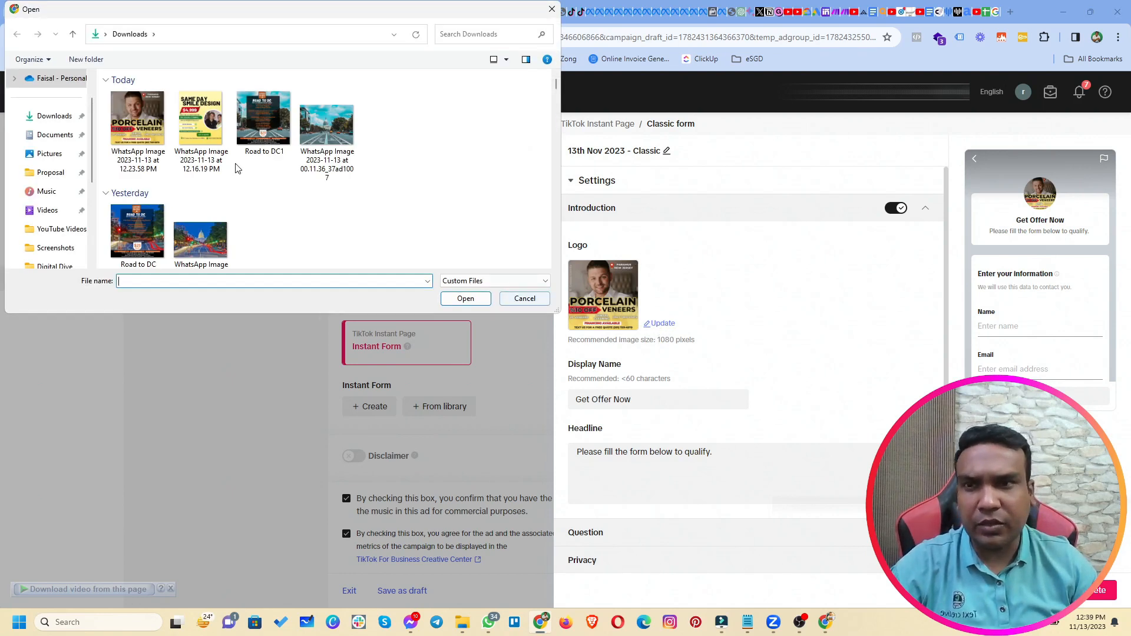
double_click(209, 130)
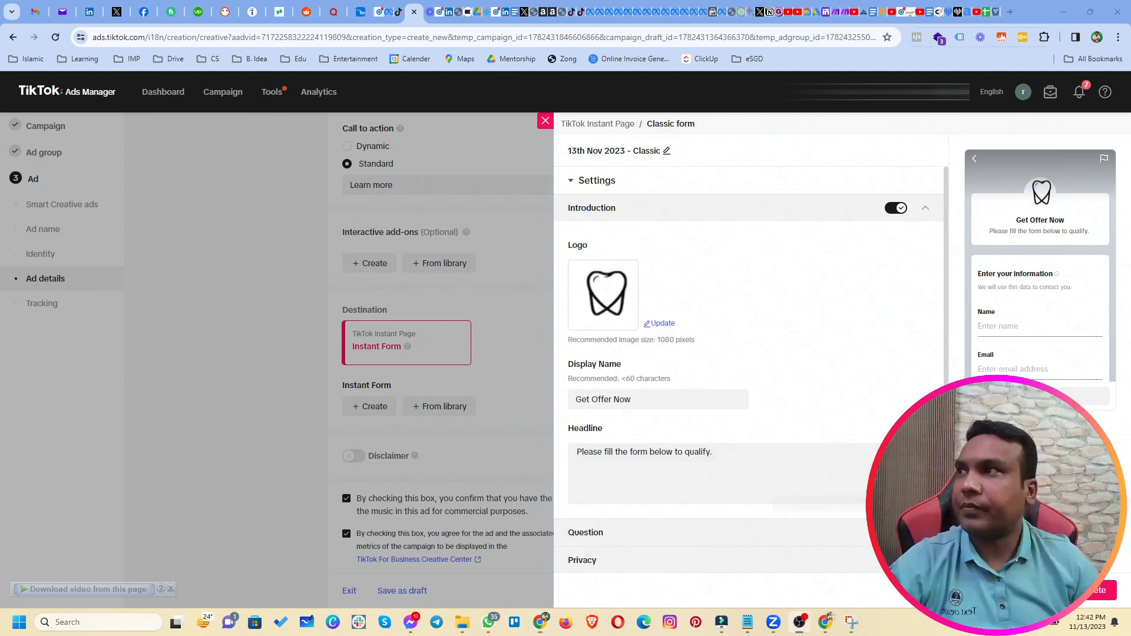
In the Privacy section, paste the privacy policy link again.
scroll(668, 528, down, 1)
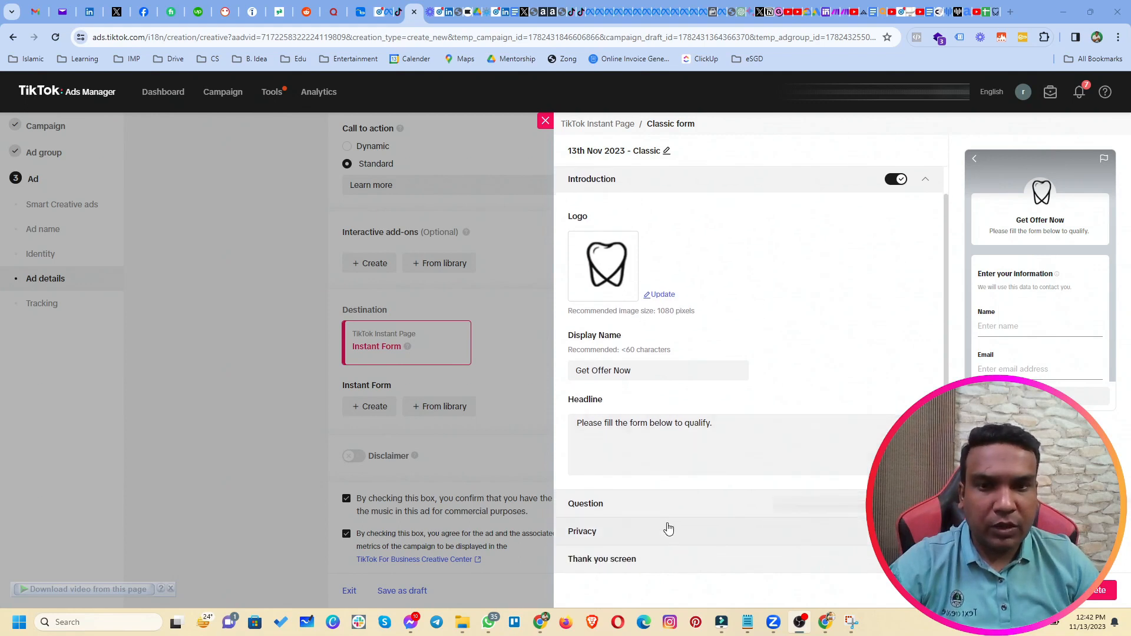
click(666, 533)
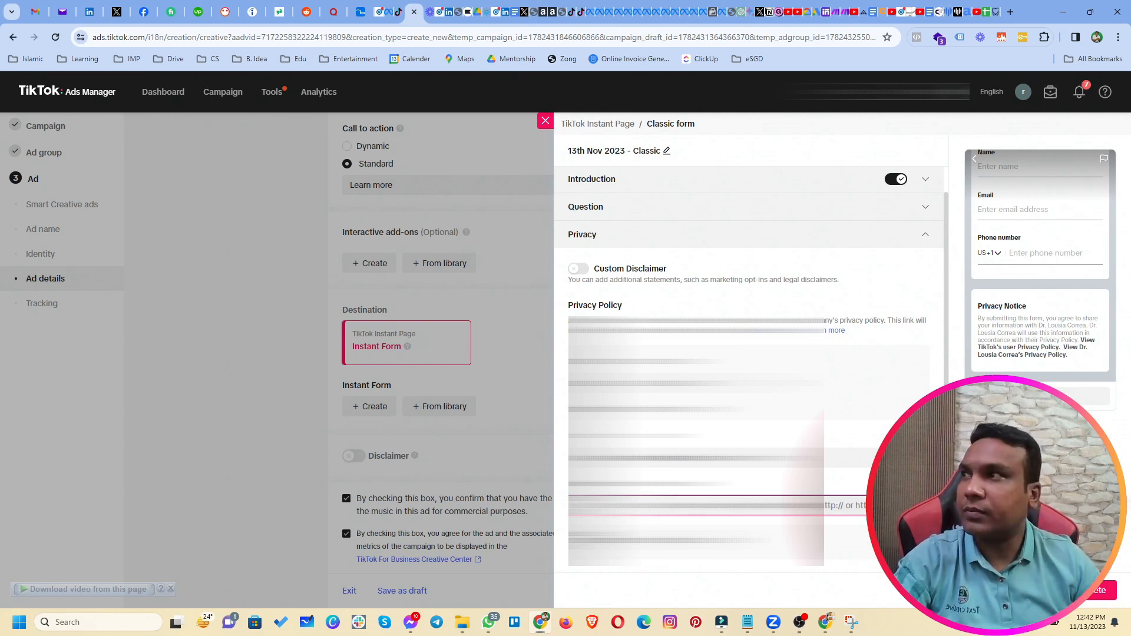
click(384, 622)
click(712, 505)
key(ctrl+v)
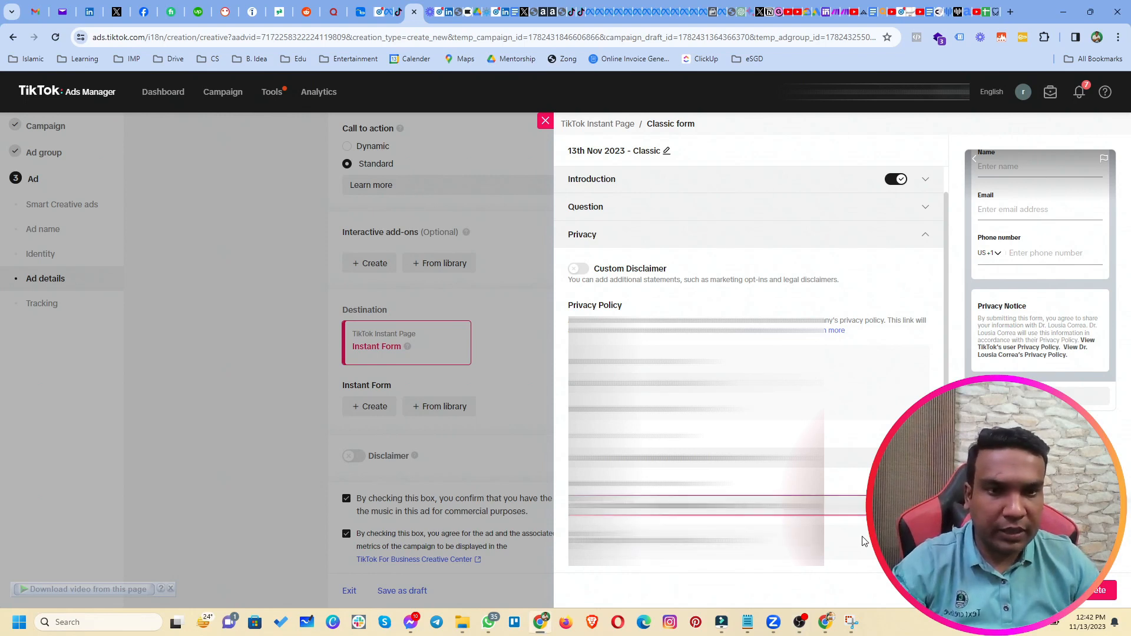
Expand the Thank you screen settings, showing headline 'Thanks for your response!' and Visit Website.
scroll(857, 542, down, 1)
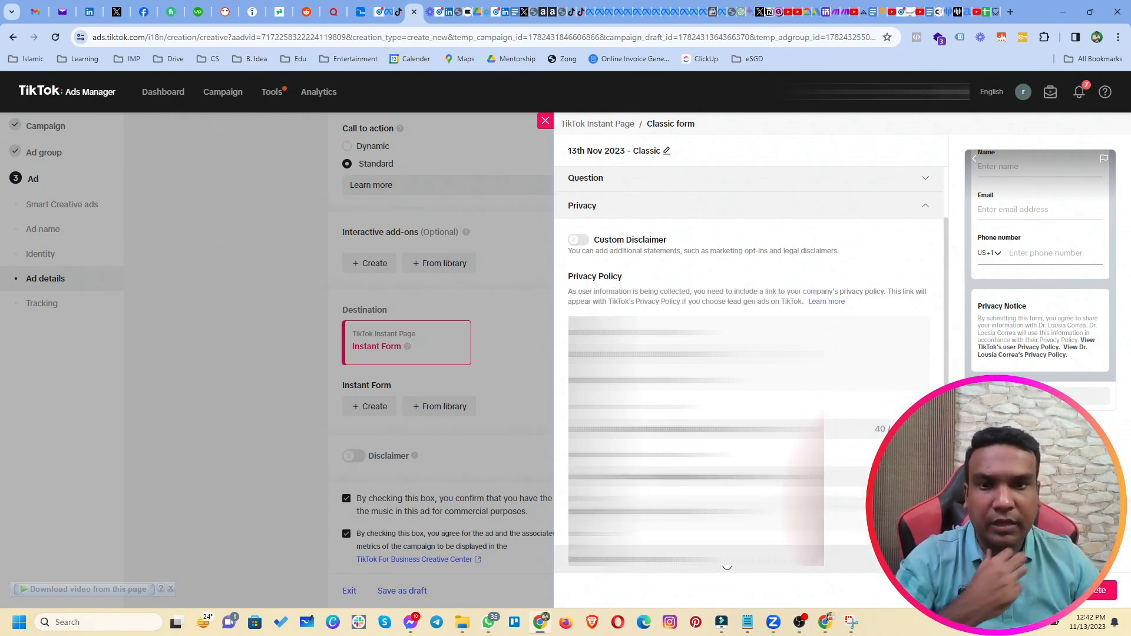
click(847, 539)
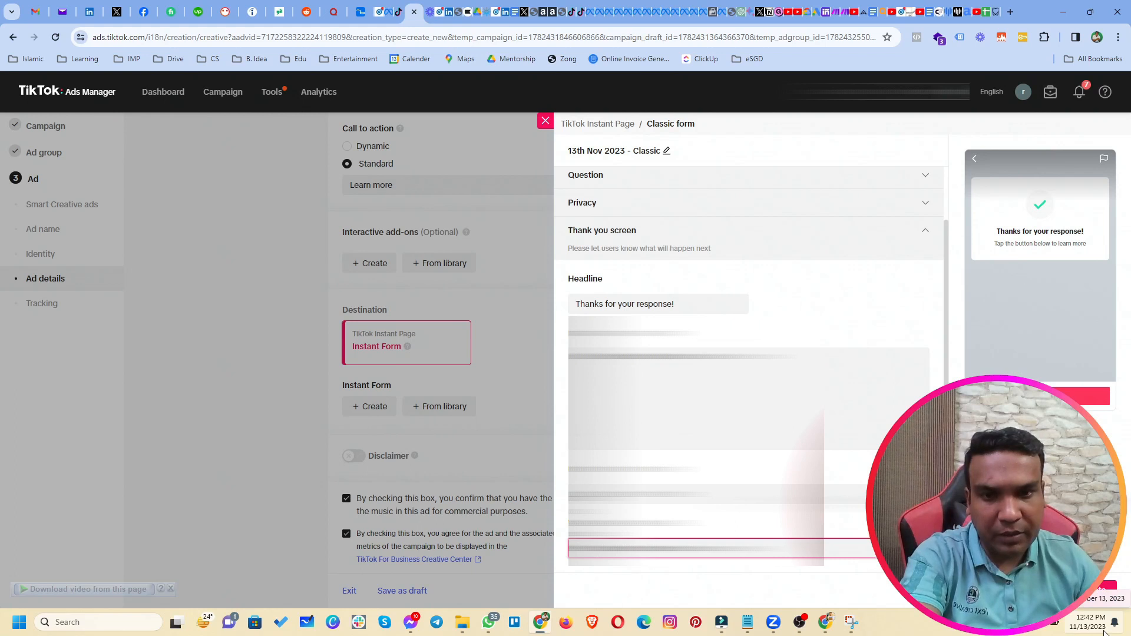
scroll(822, 397, up, 1)
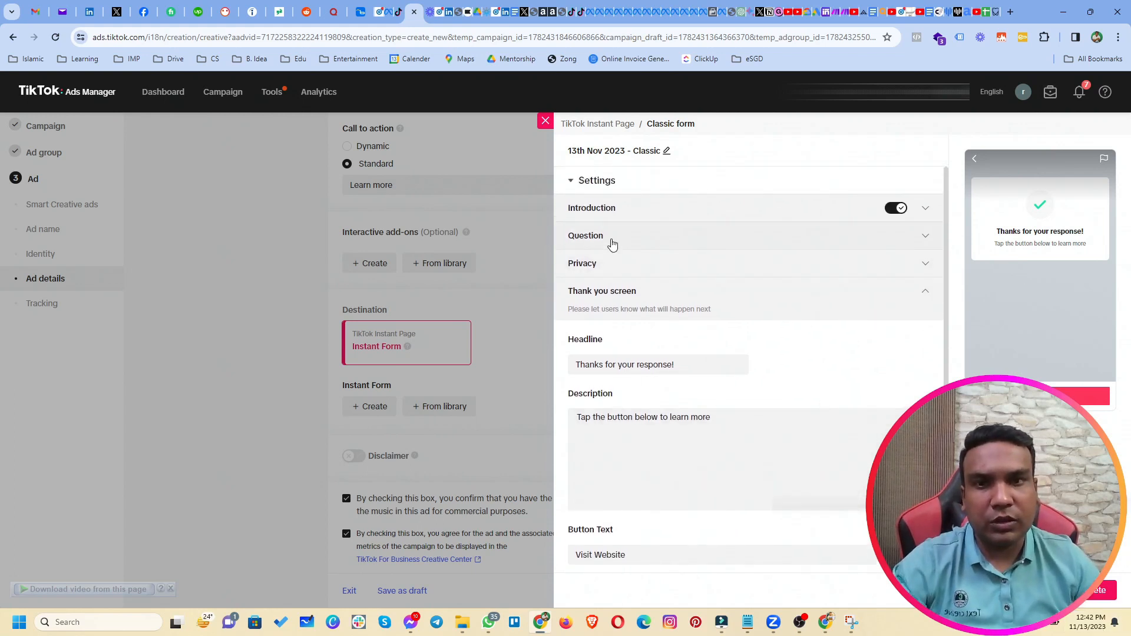
Change the introduction display name from 'Get Offer Now' to 'Request Appointment Now'.
click(611, 243)
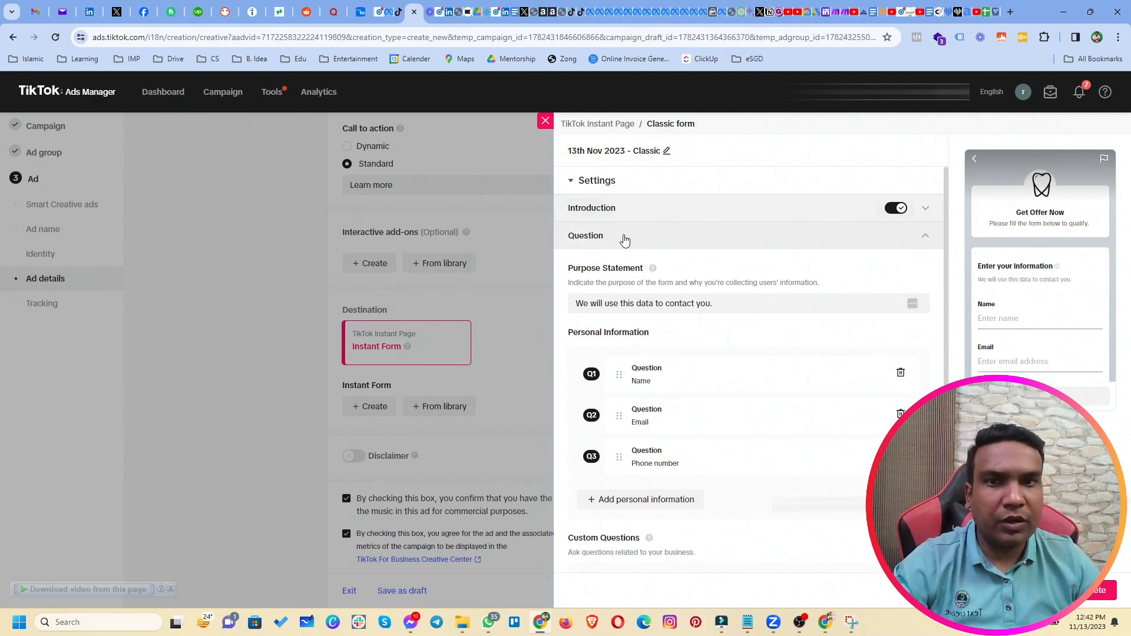
click(624, 239)
click(615, 212)
drag(639, 399, 576, 401)
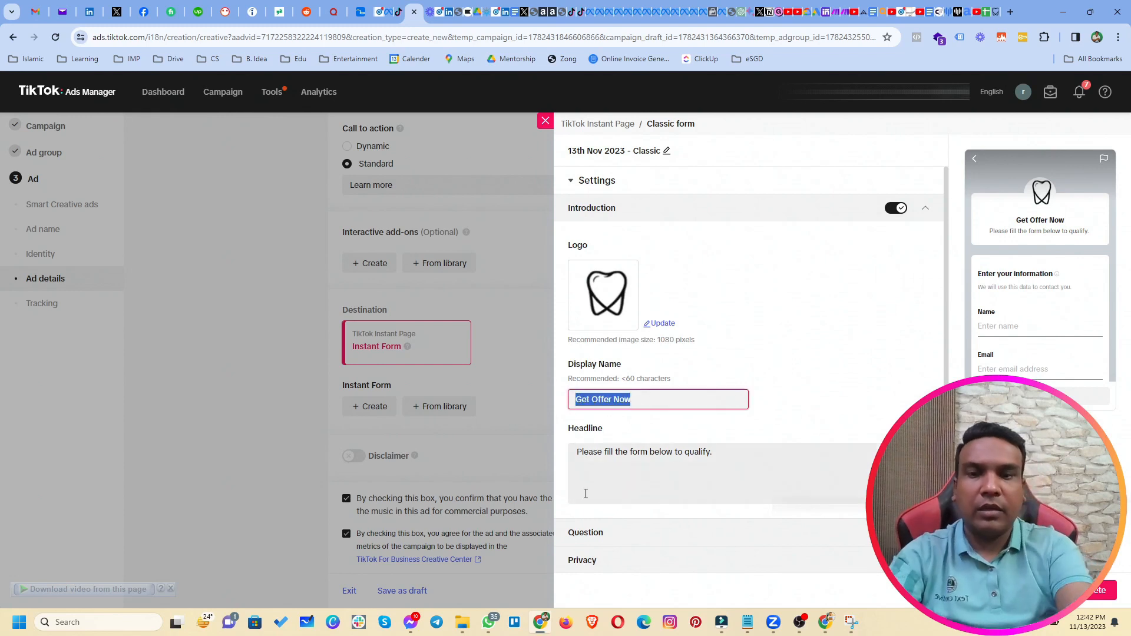
text(Request )
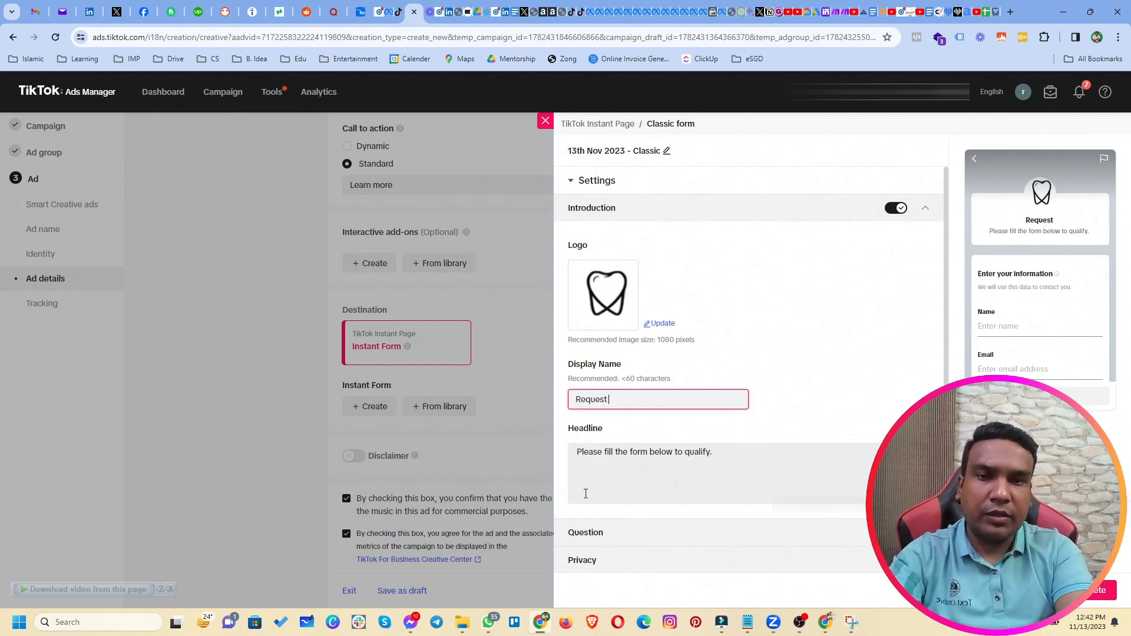
text(Appointmen)
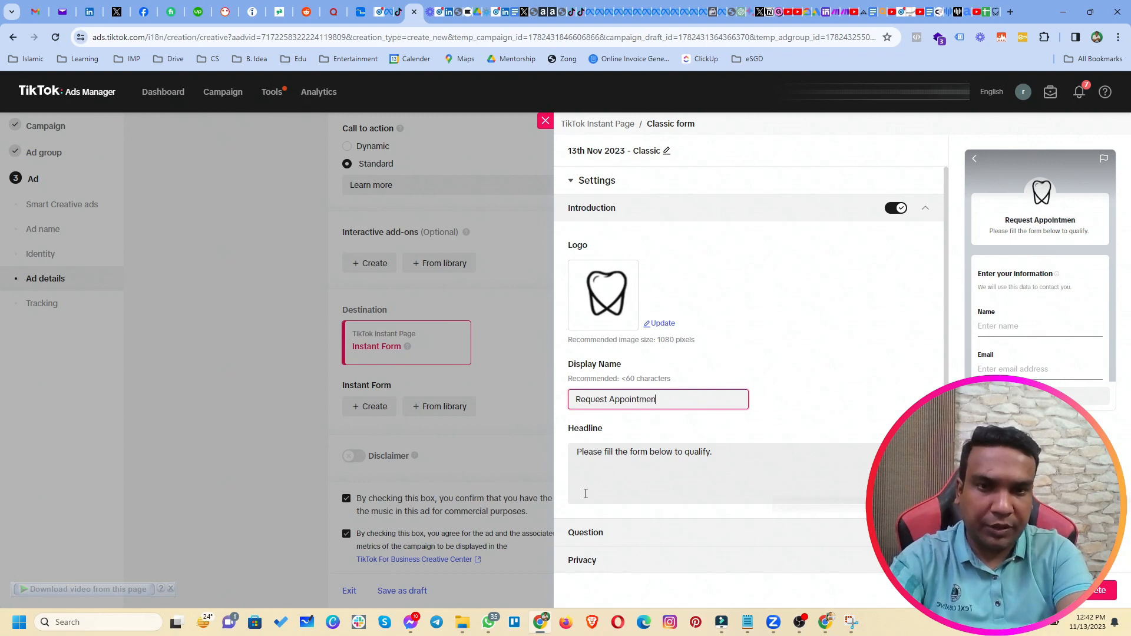
text(t No)
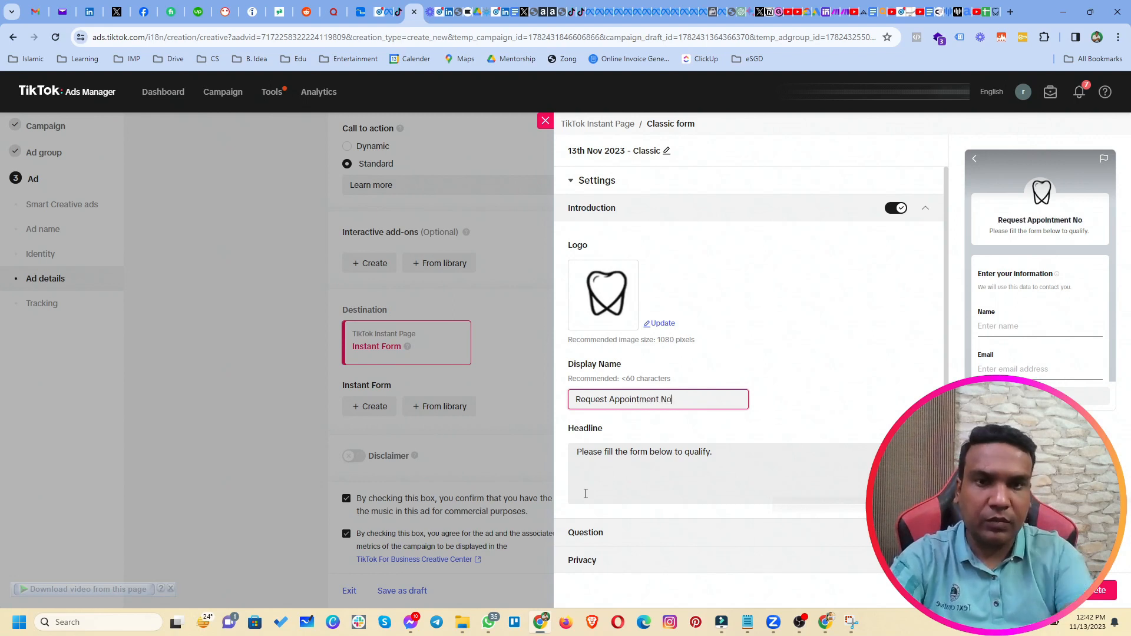
text(w)
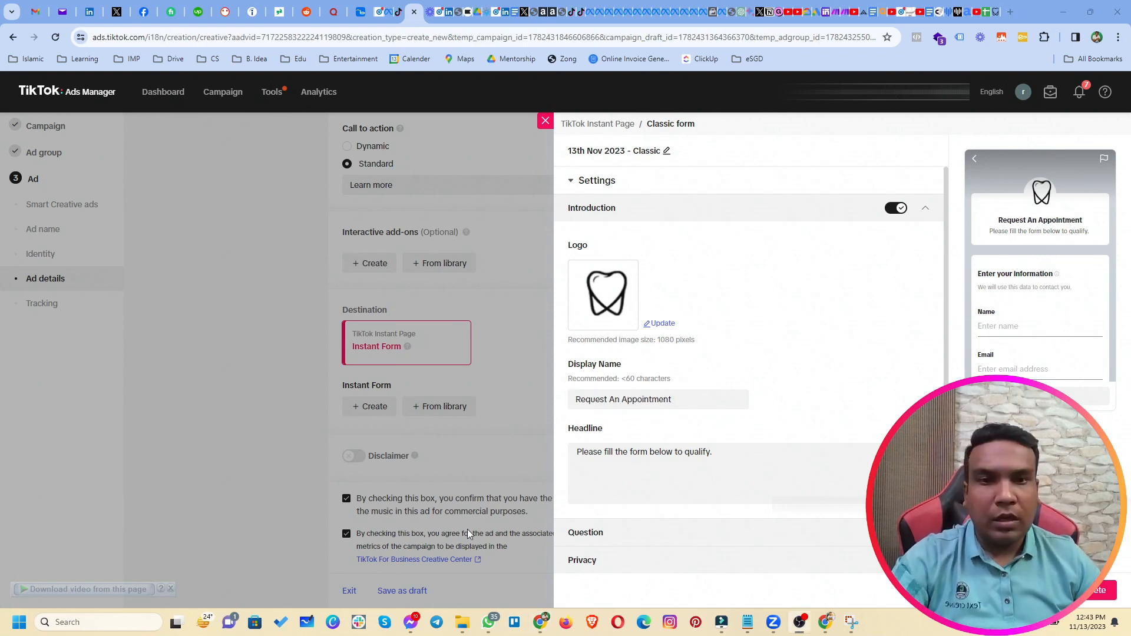
Review the form and save it with Complete, returning to the ad setup page.
scroll(828, 391, down, 1)
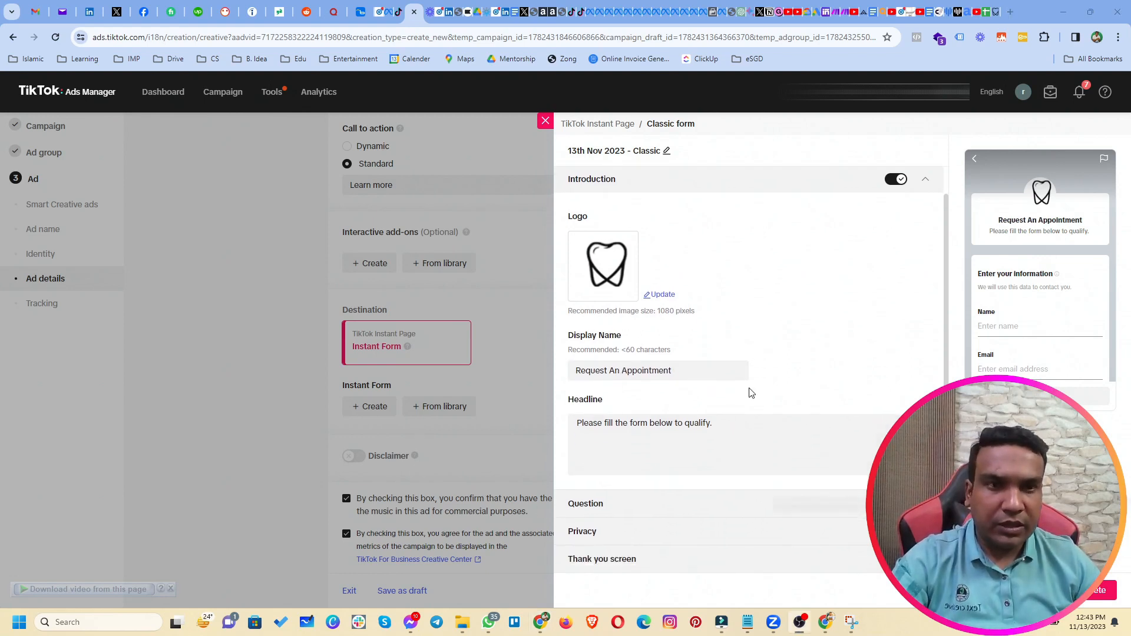
scroll(751, 394, up, 1)
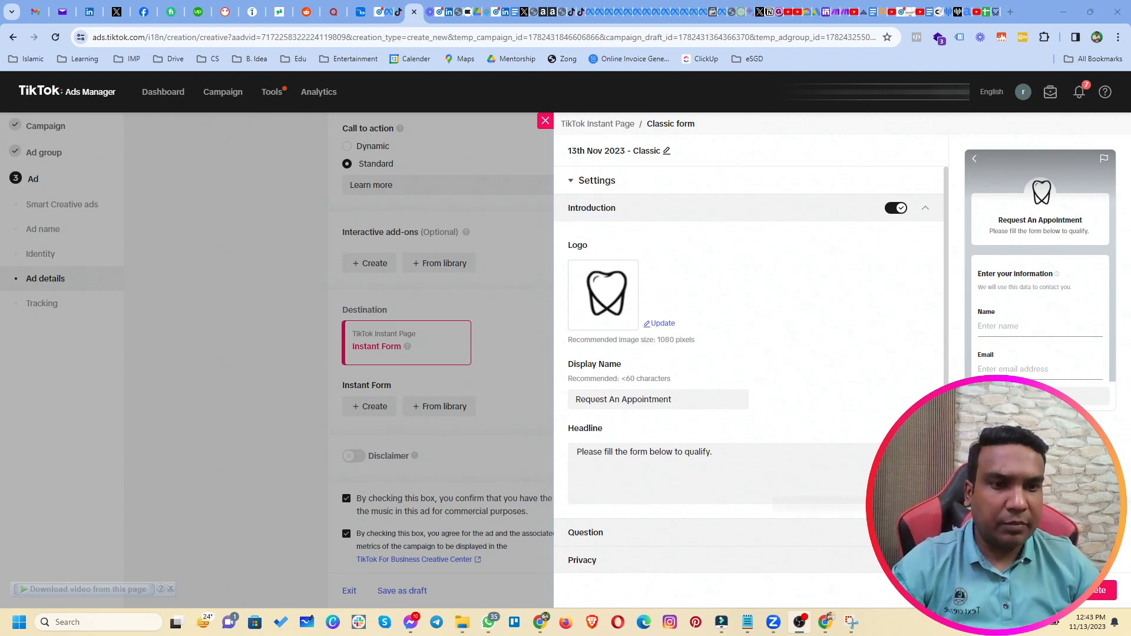
click(1087, 590)
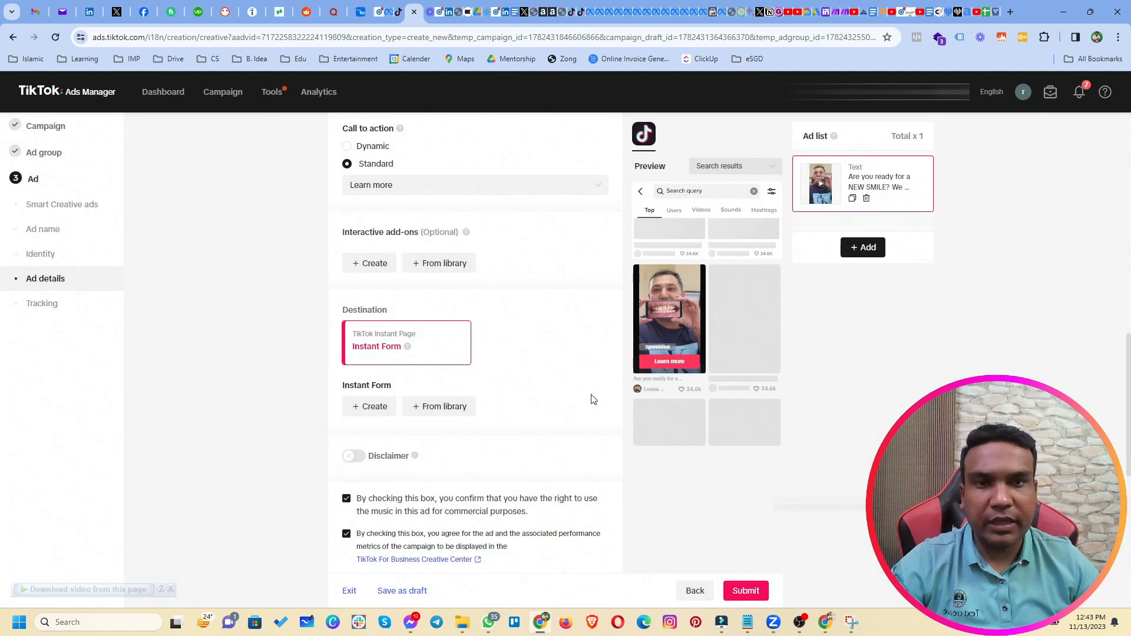
scroll(475, 436, down, 6)
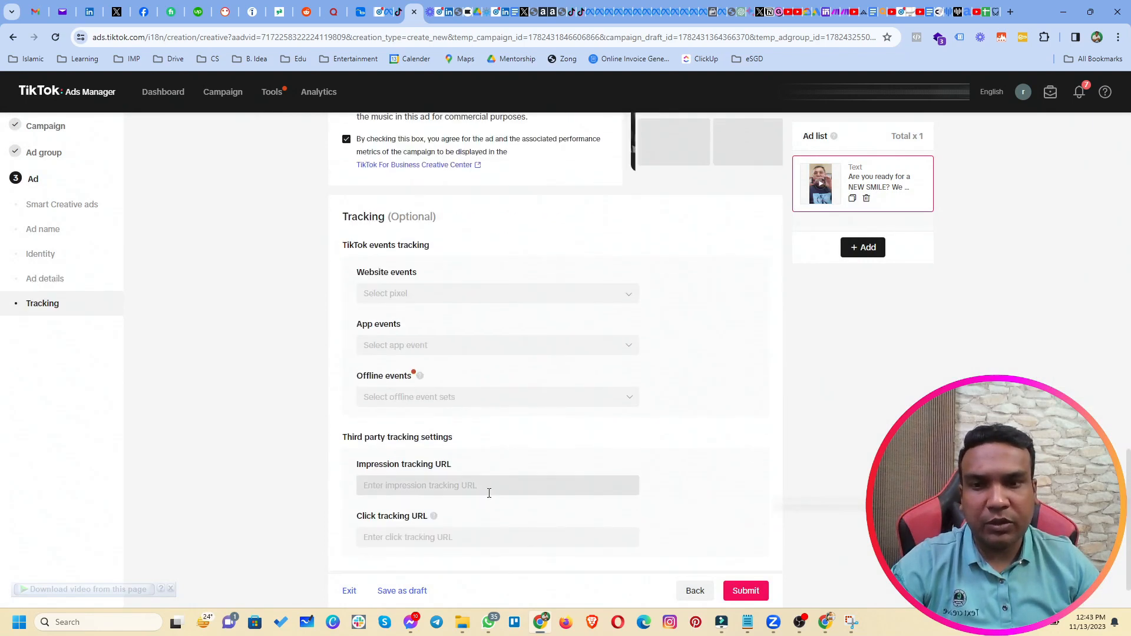
scroll(481, 404, up, 2)
scroll(468, 393, up, 3)
scroll(441, 362, down, 3)
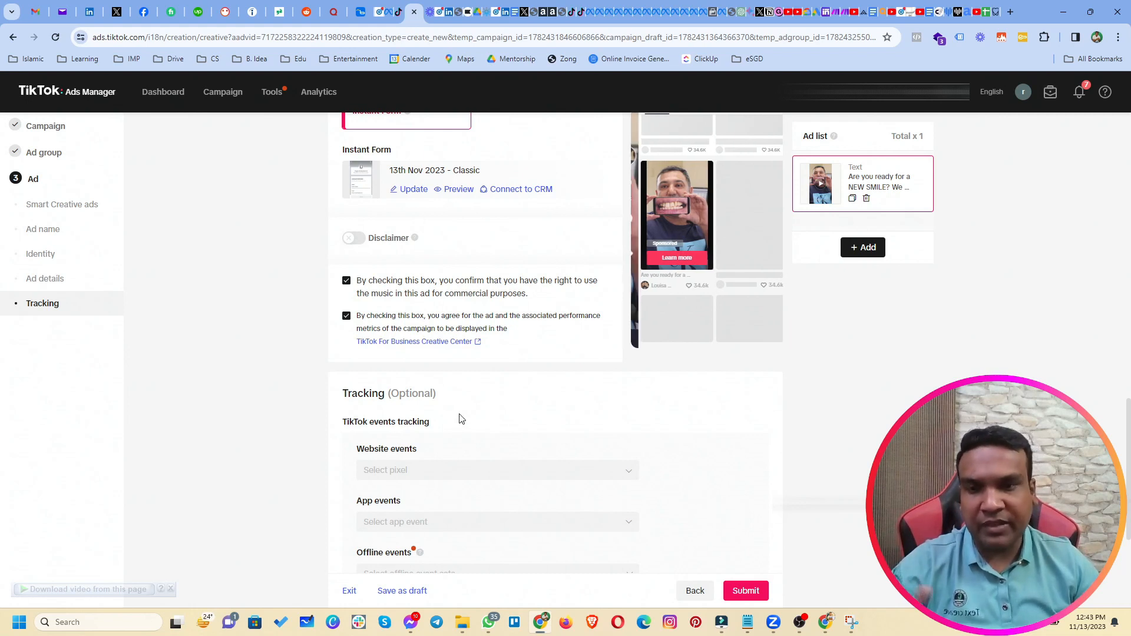
scroll(460, 419, down, 3)
drag(347, 218, 368, 218)
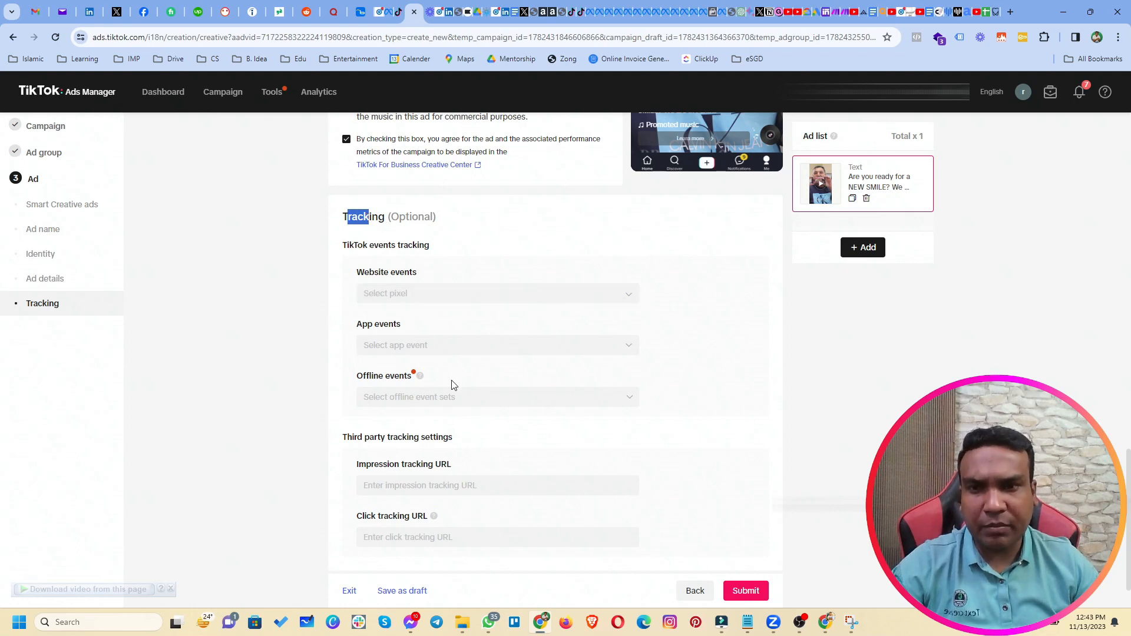
scroll(454, 384, down, 1)
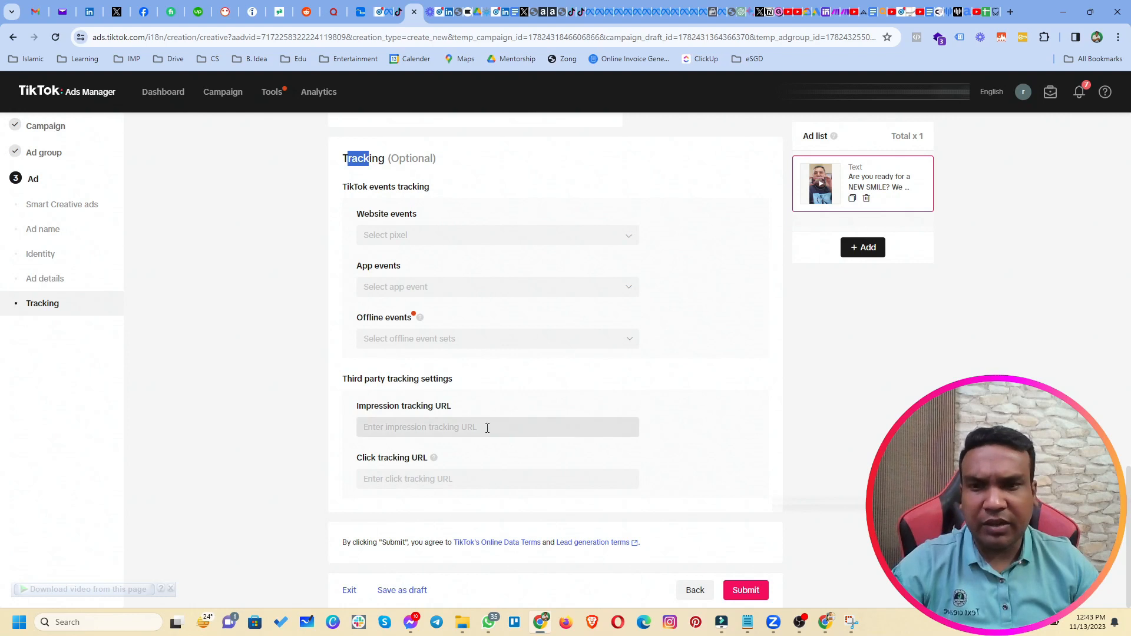
scroll(567, 383, up, 8)
scroll(567, 383, up, 5)
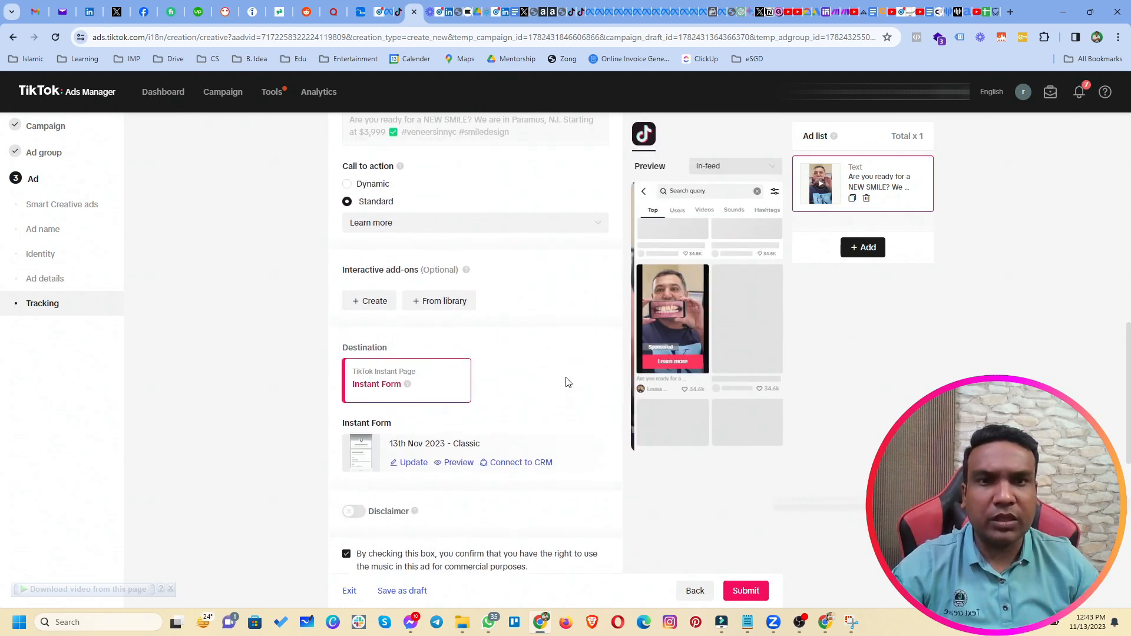
scroll(231, 228, up, 3)
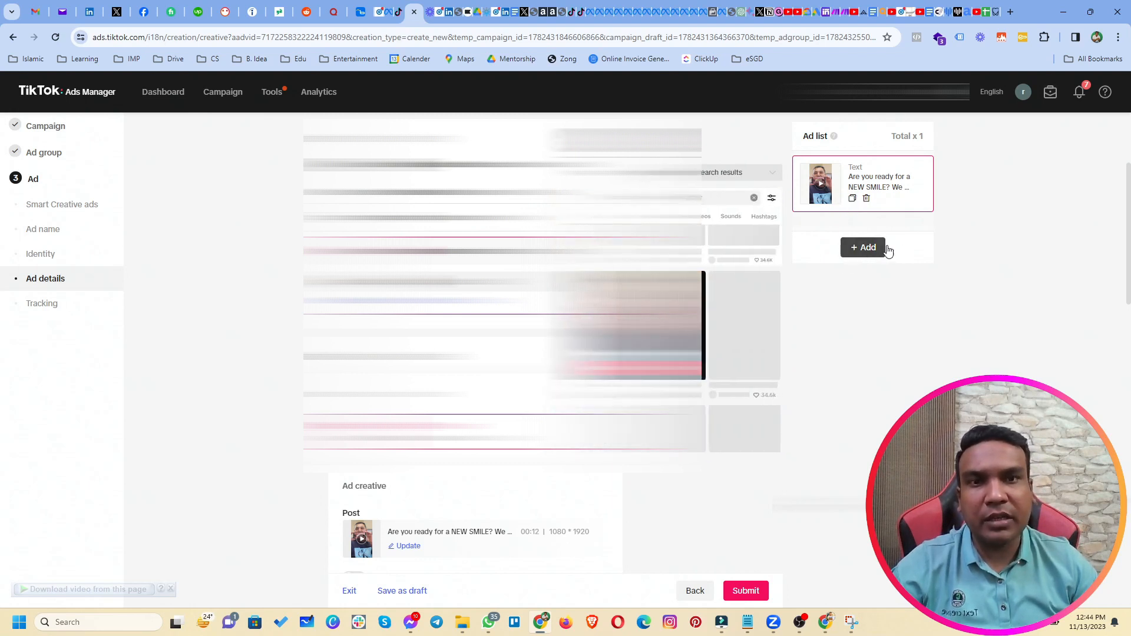
Duplicate the ad and give the copy the ¿Vives en Nueva Jersey Spark Ad video post.
click(852, 200)
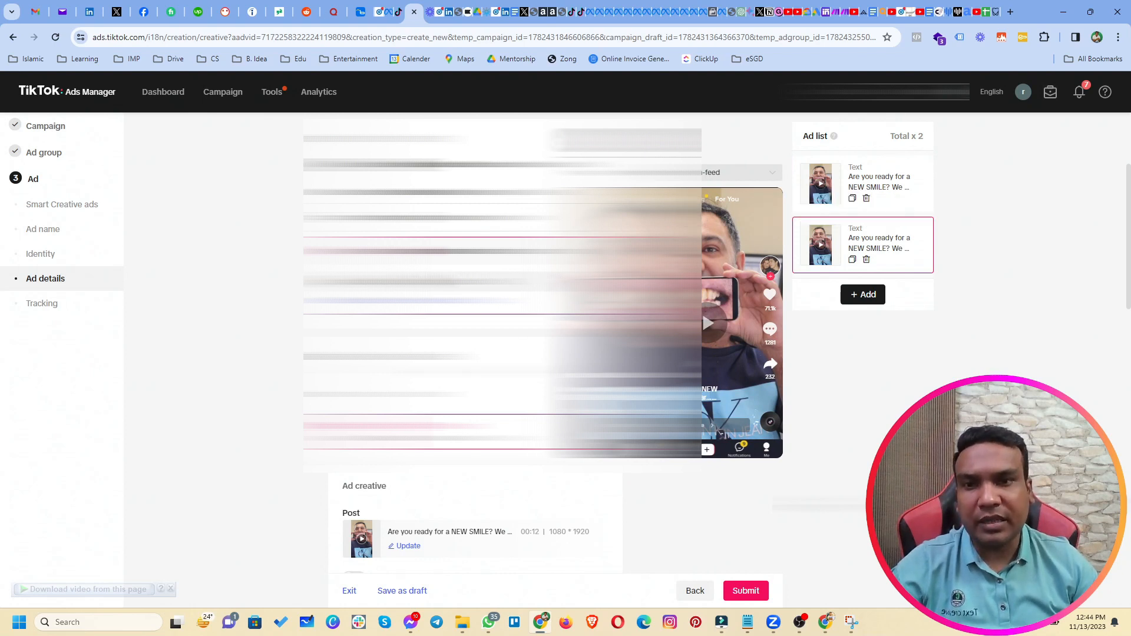
scroll(281, 412, down, 5)
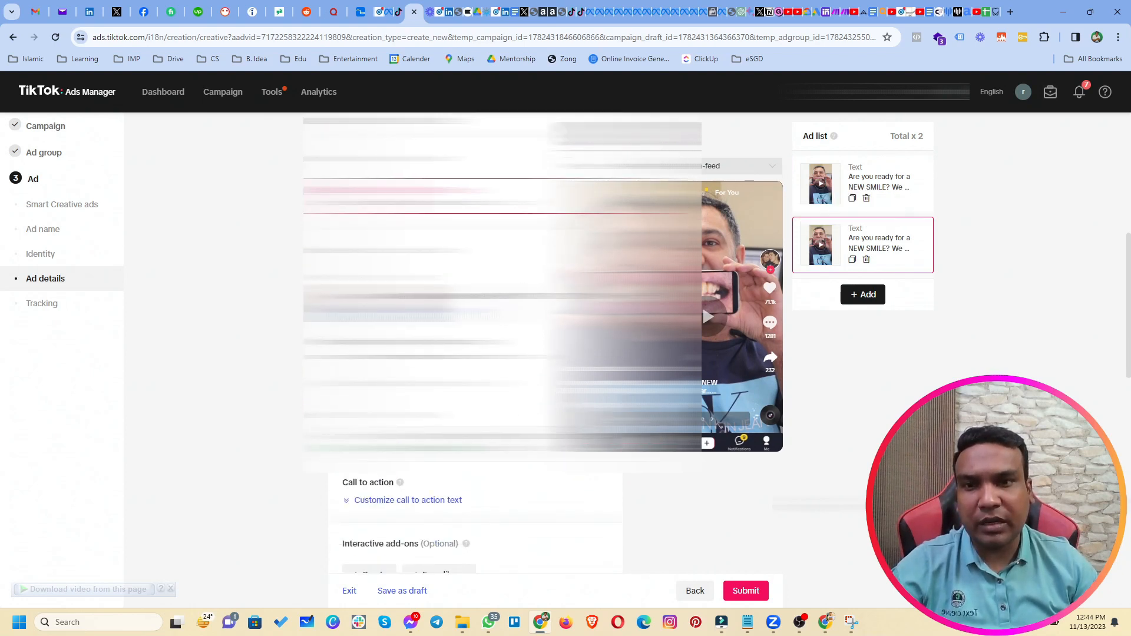
click(412, 313)
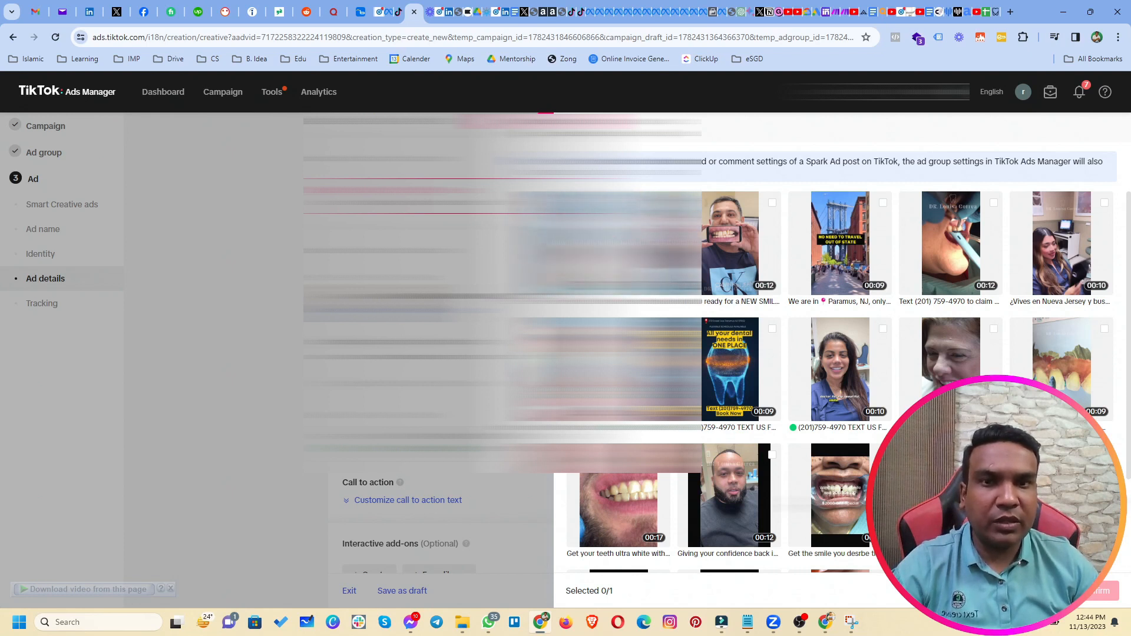
mouse_move(846, 276)
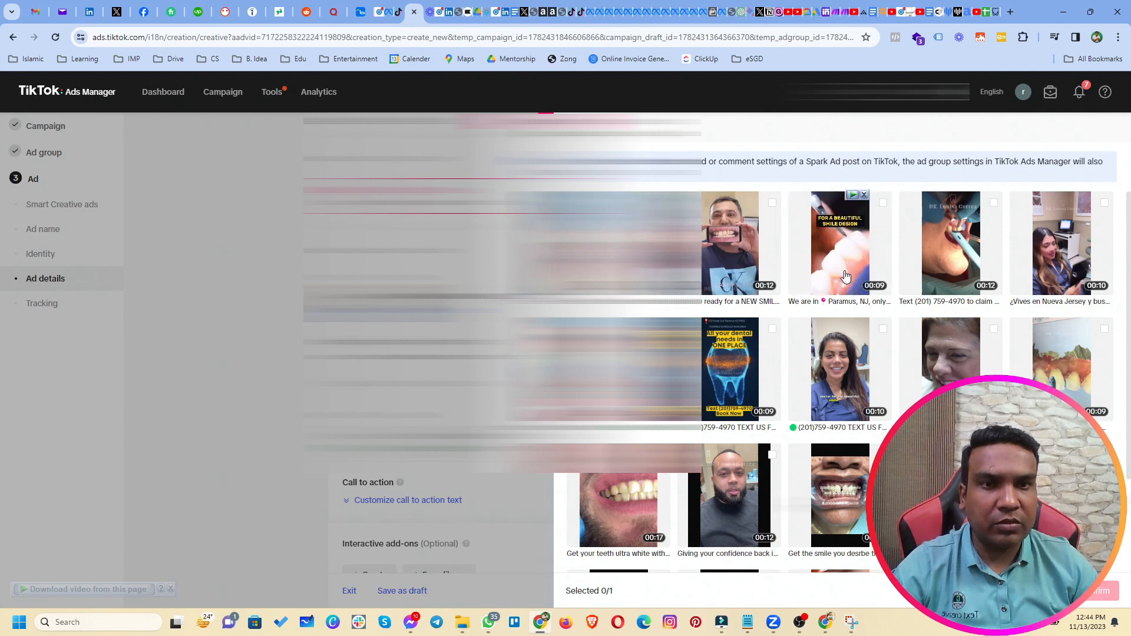
mouse_move(946, 270)
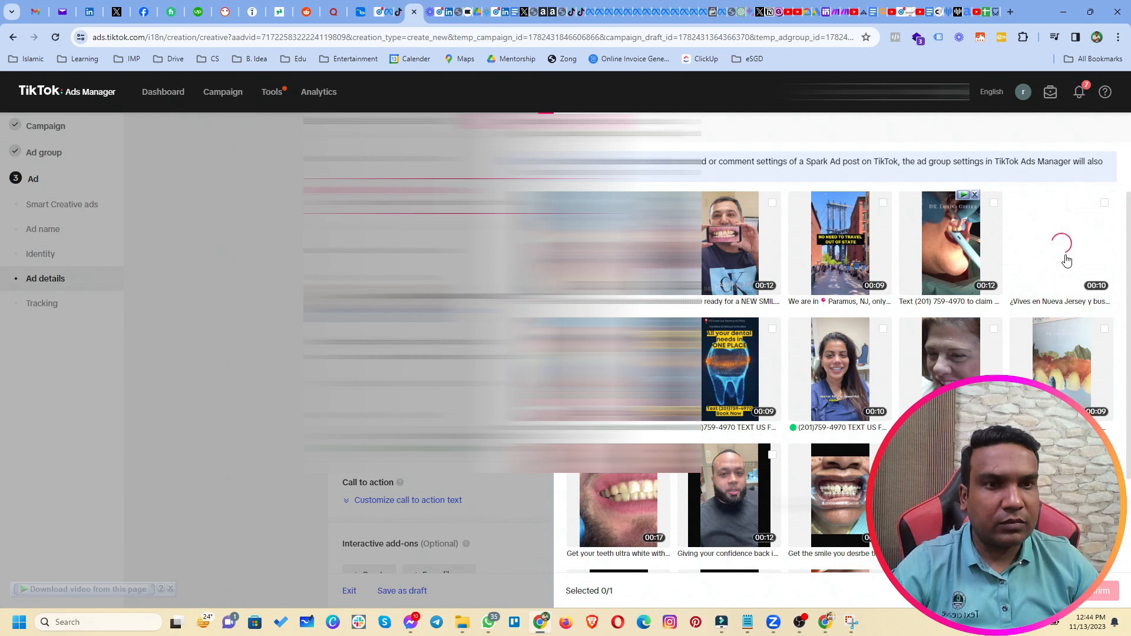
mouse_move(1067, 261)
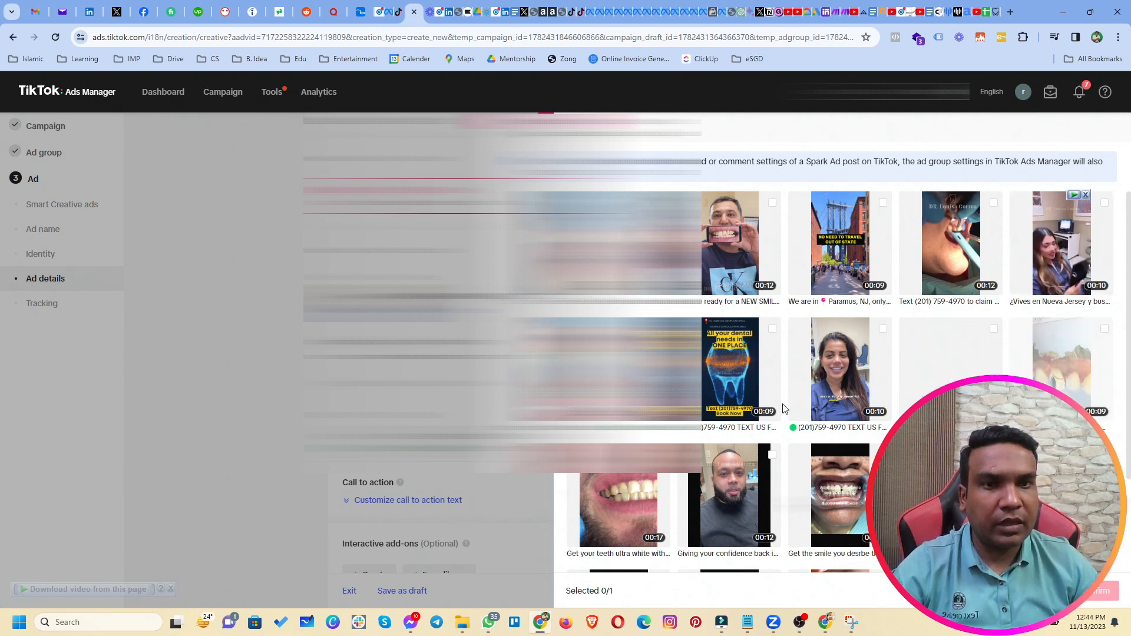
click(1062, 253)
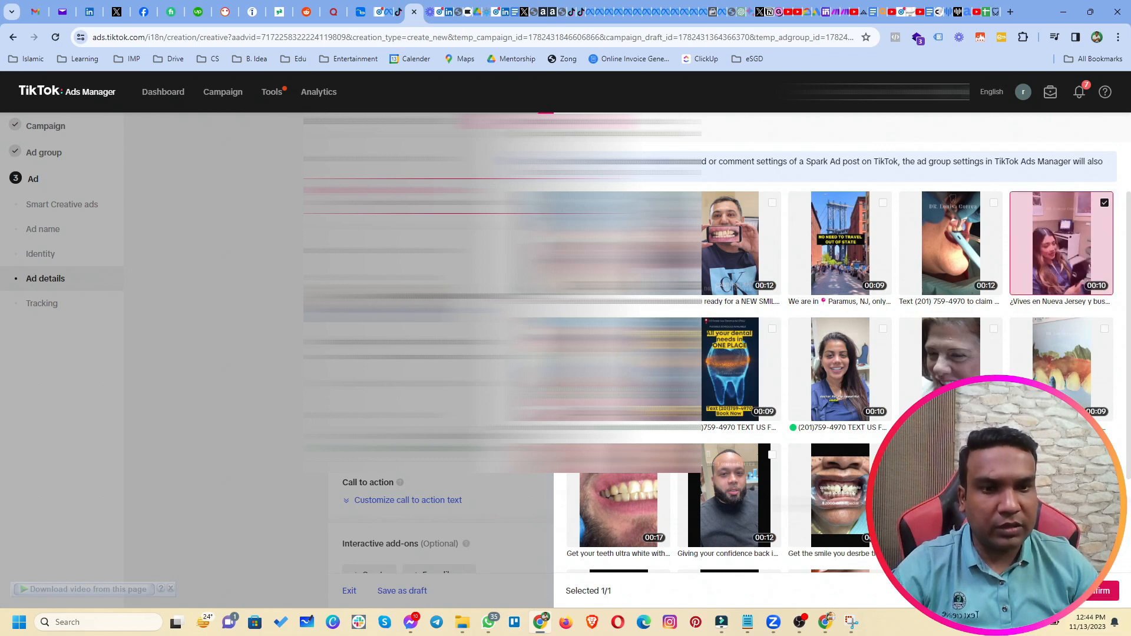
click(1102, 590)
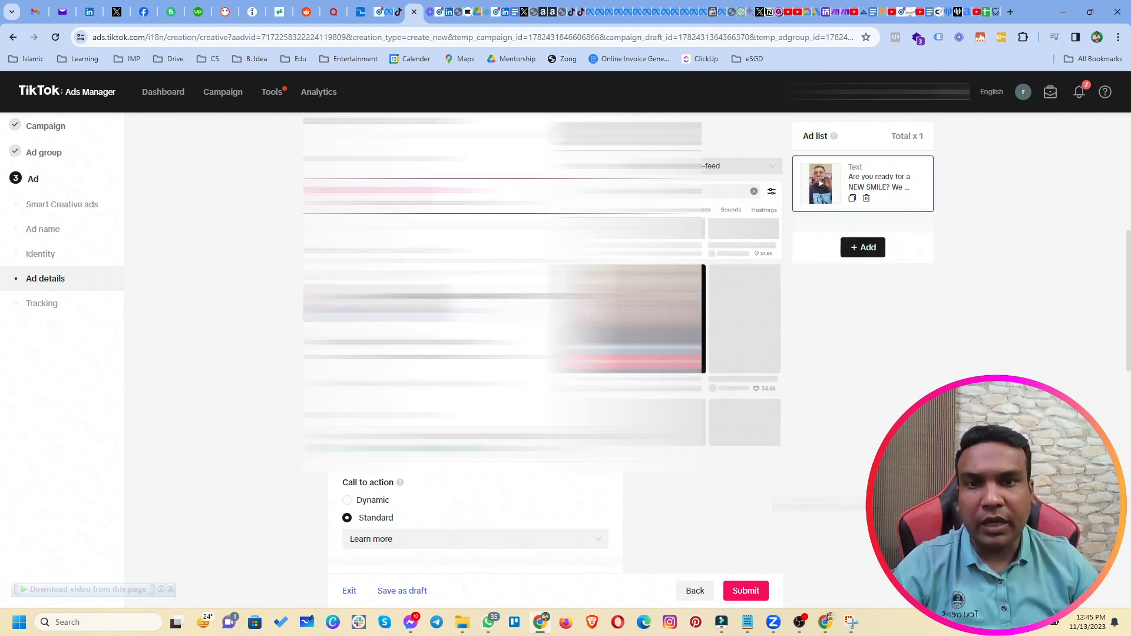
Review the ad setup and submit the NEW SMILE lead generation ad.
scroll(255, 513, down, 5)
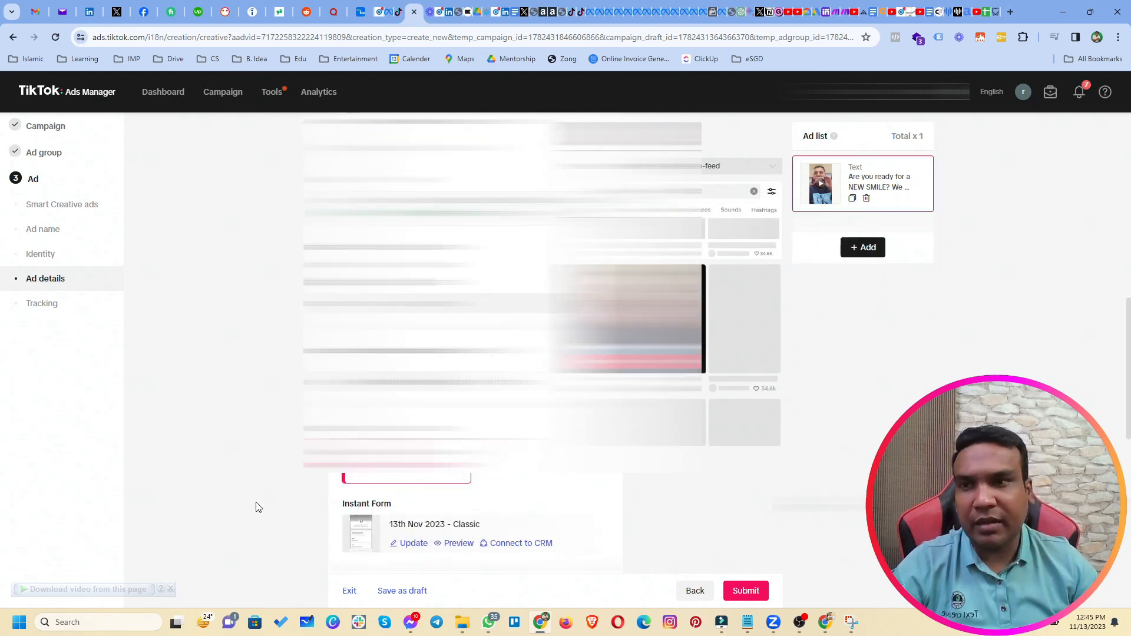
scroll(280, 419, up, 10)
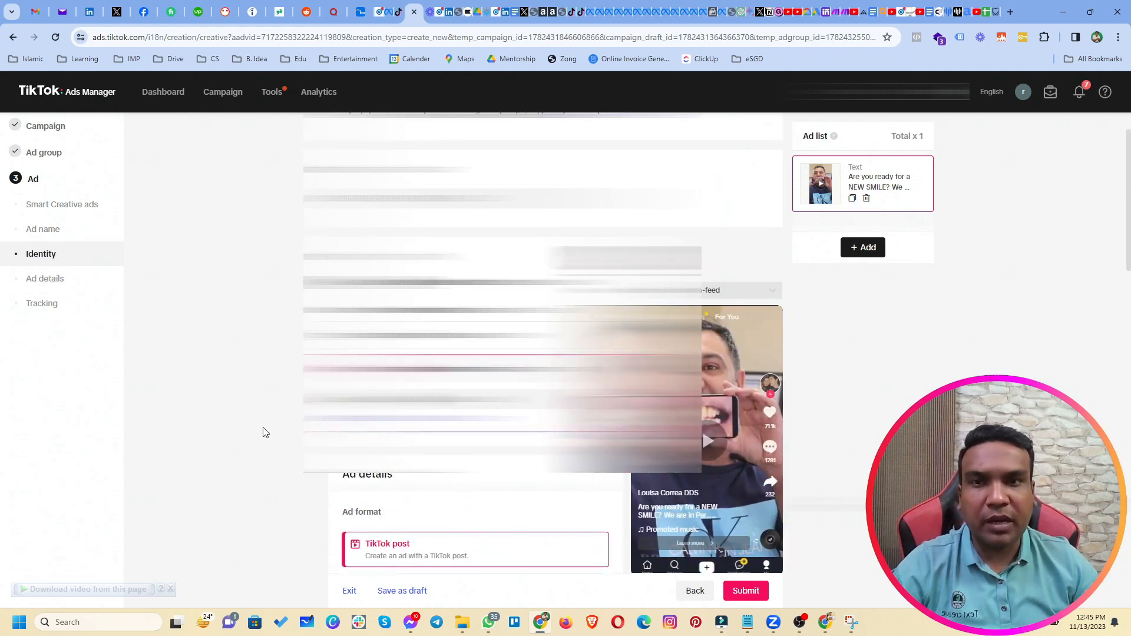
scroll(263, 433, down, 1)
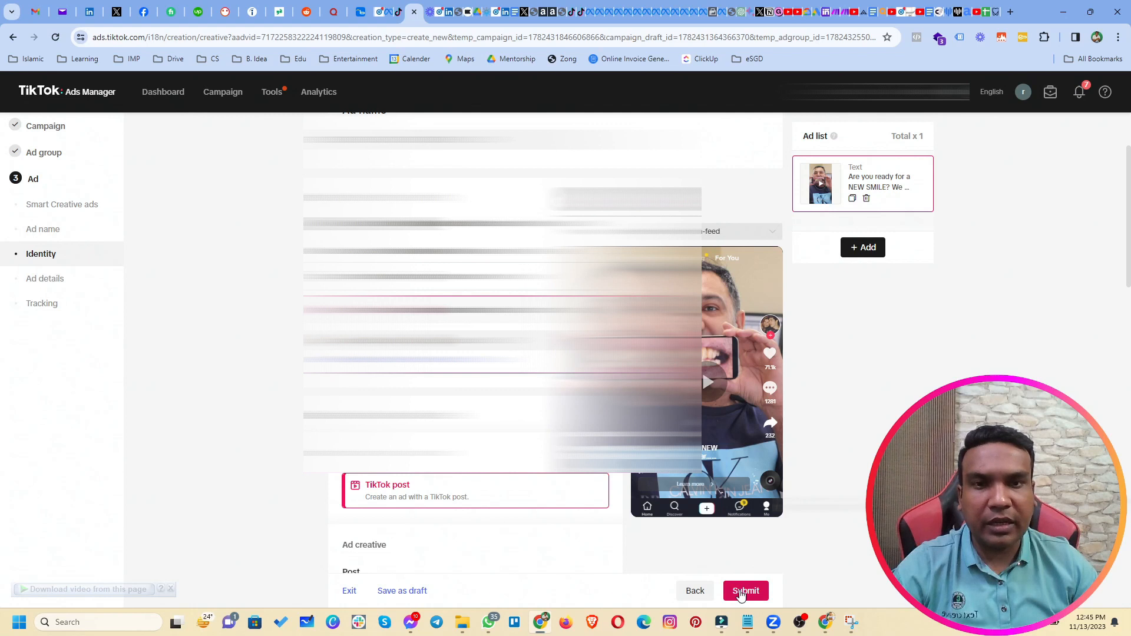
click(743, 592)
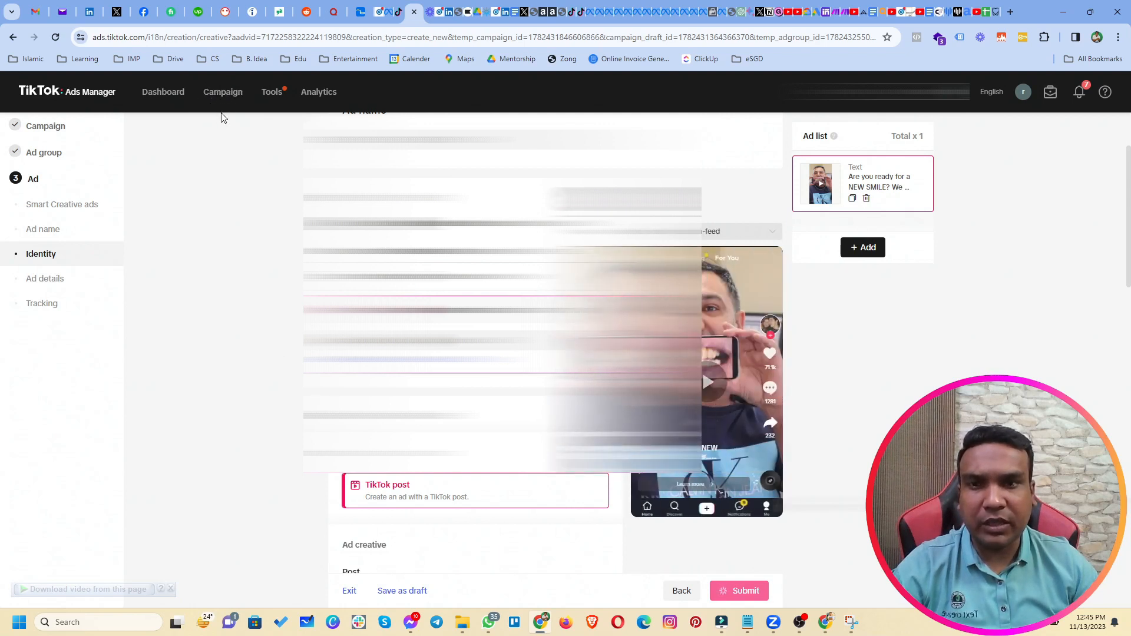
click(216, 94)
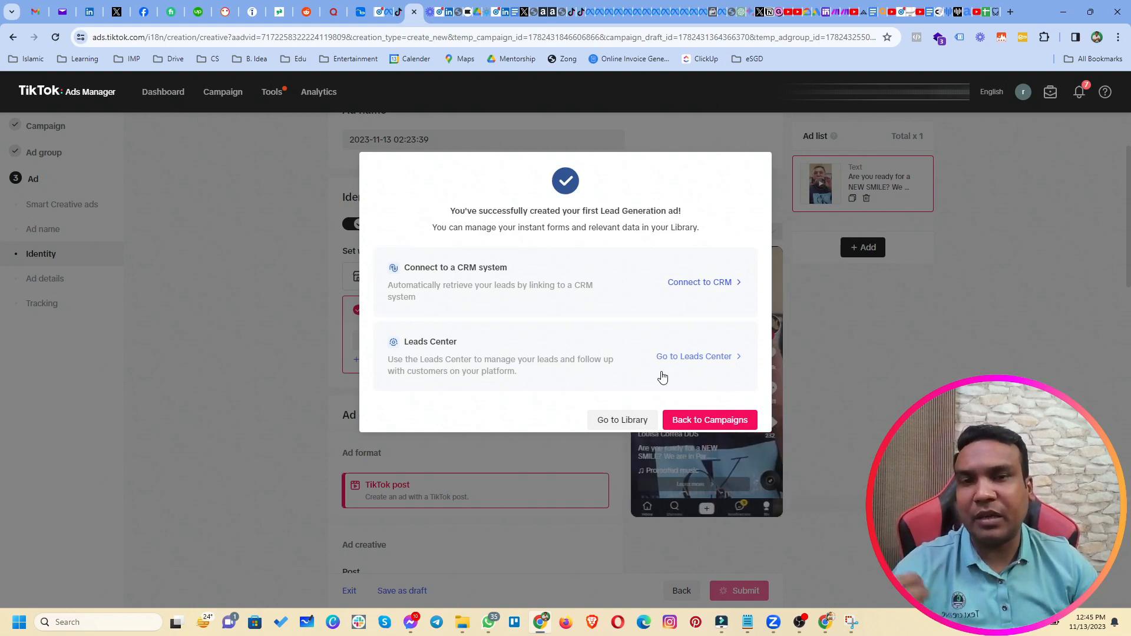
Go back to campaigns and view the Campaign tab with LG (13th Nov 2023) Active.
click(717, 420)
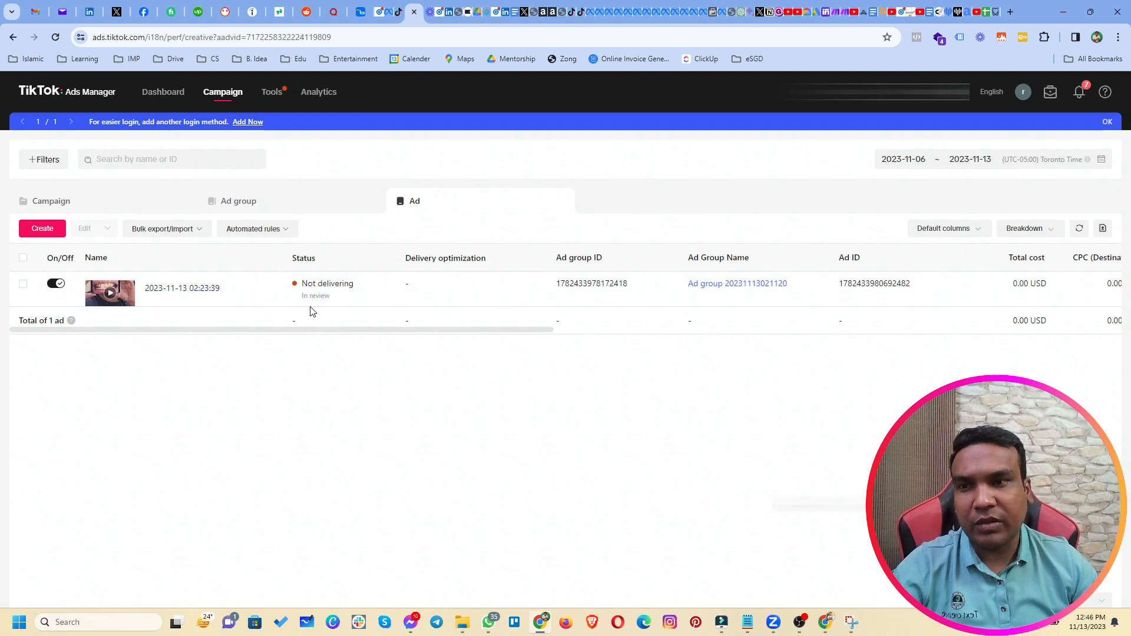
click(114, 198)
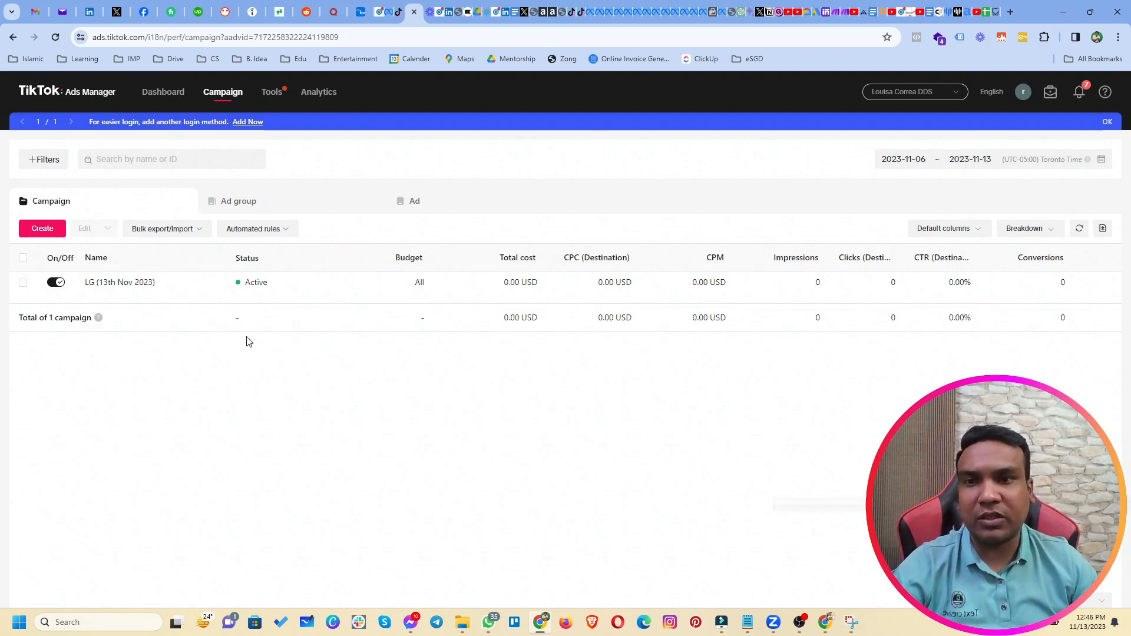
drag(250, 334, 421, 339)
click(393, 451)
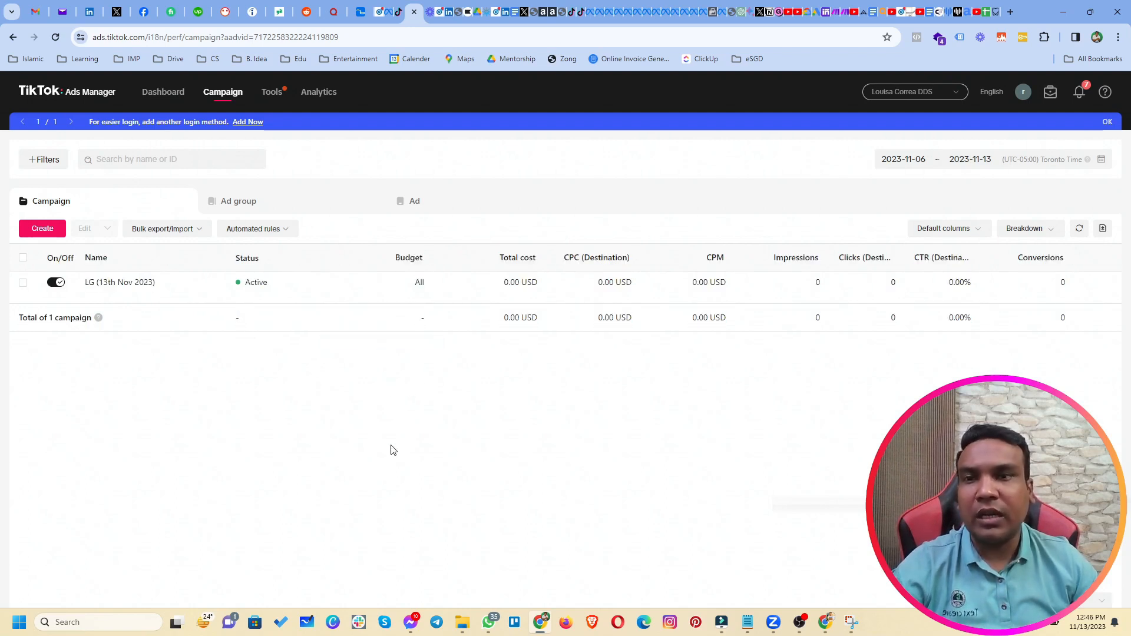